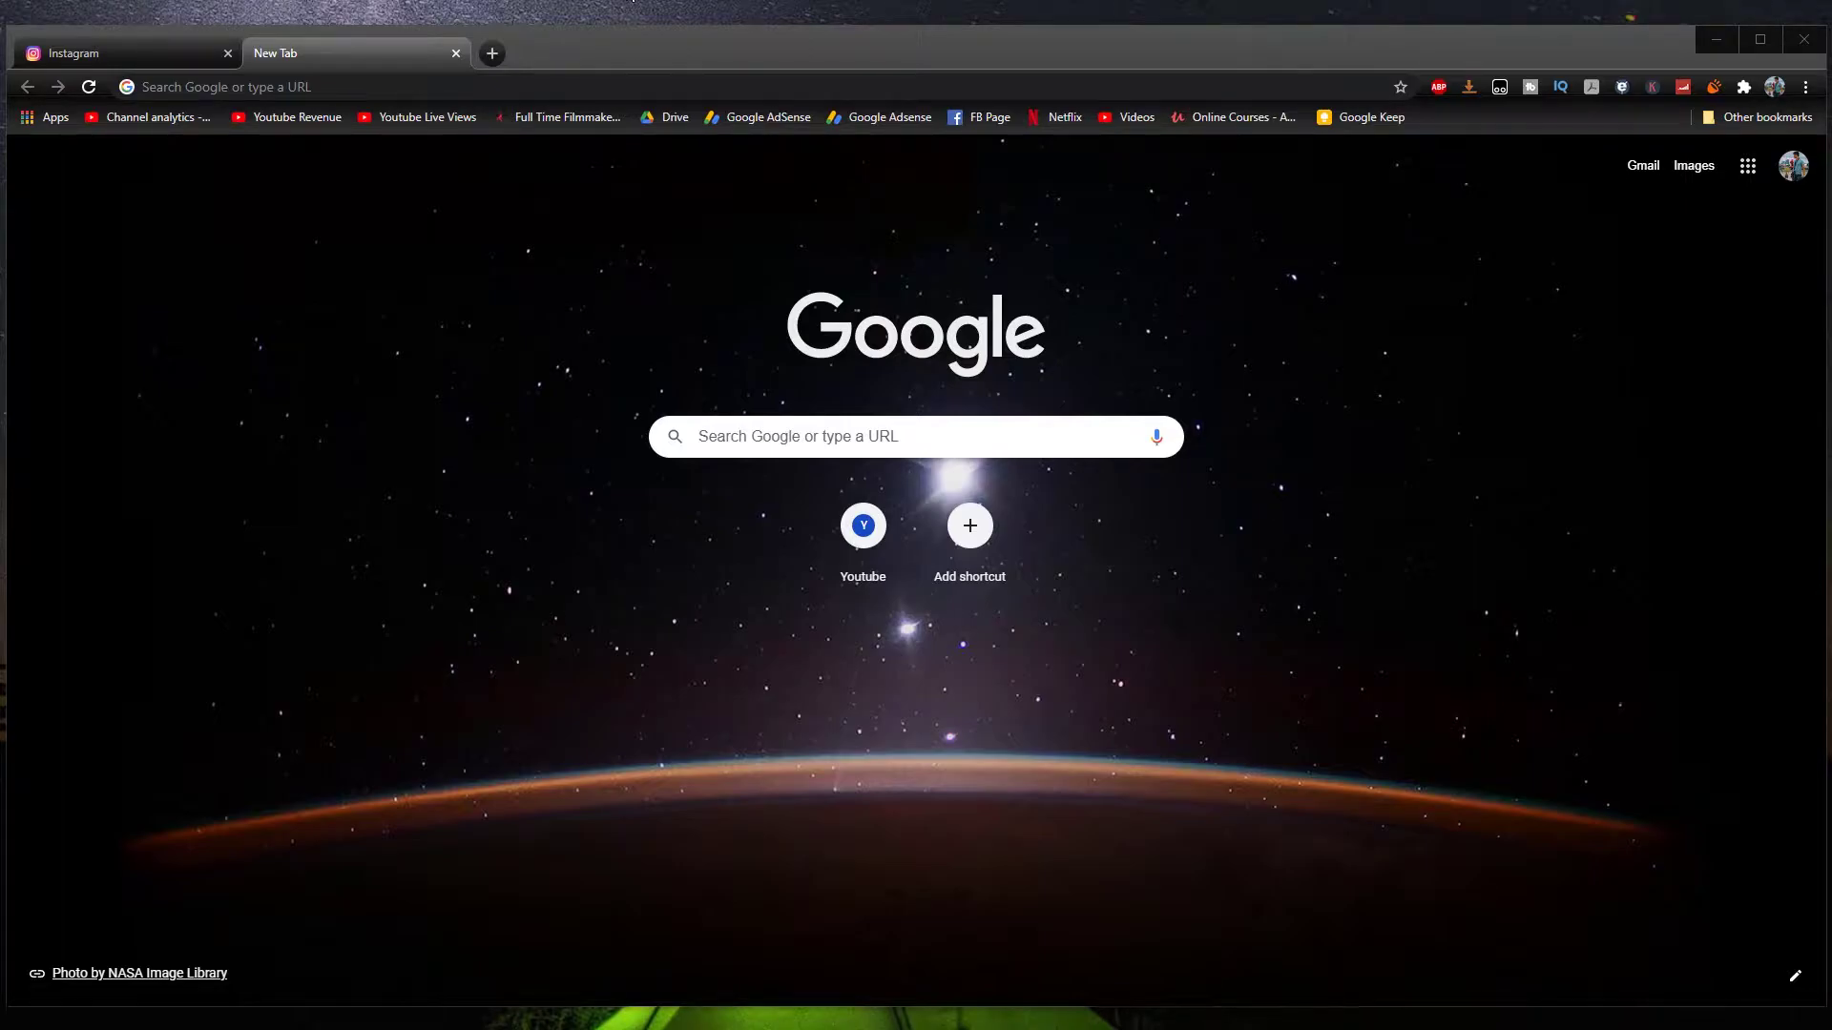
pyautogui.click(662, 60)
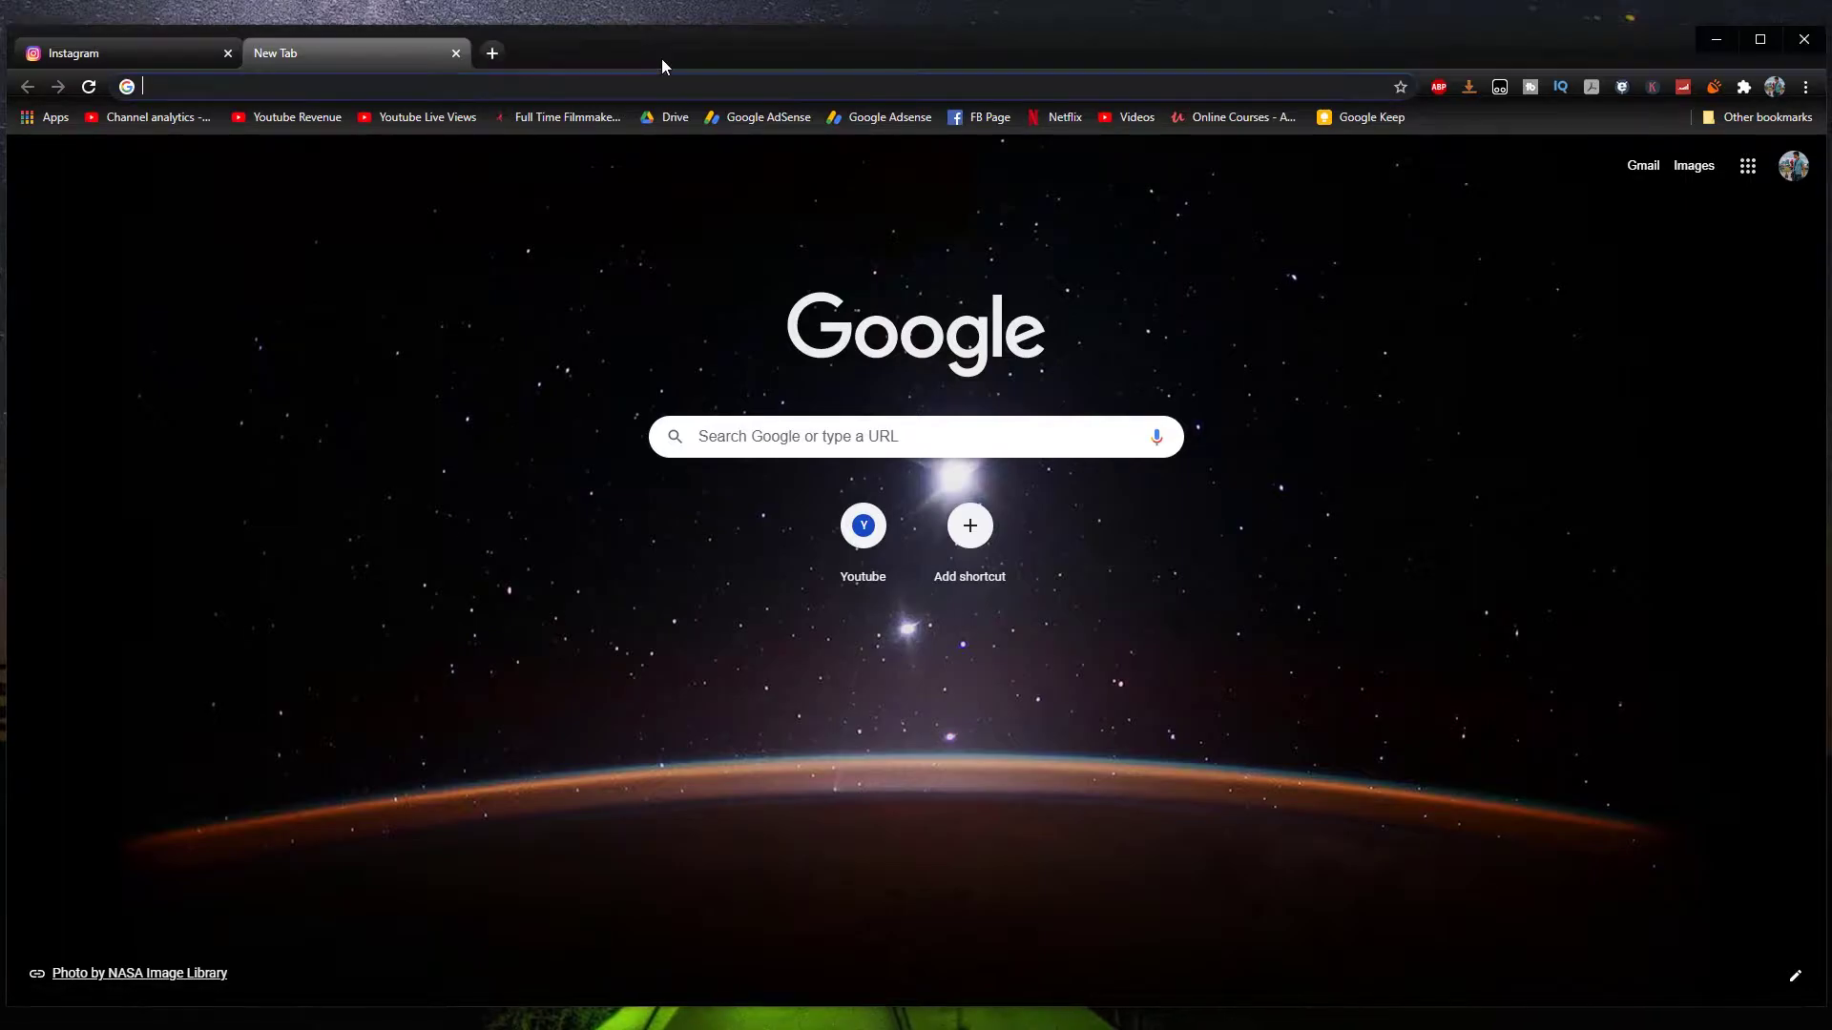
pyautogui.click(685, 9)
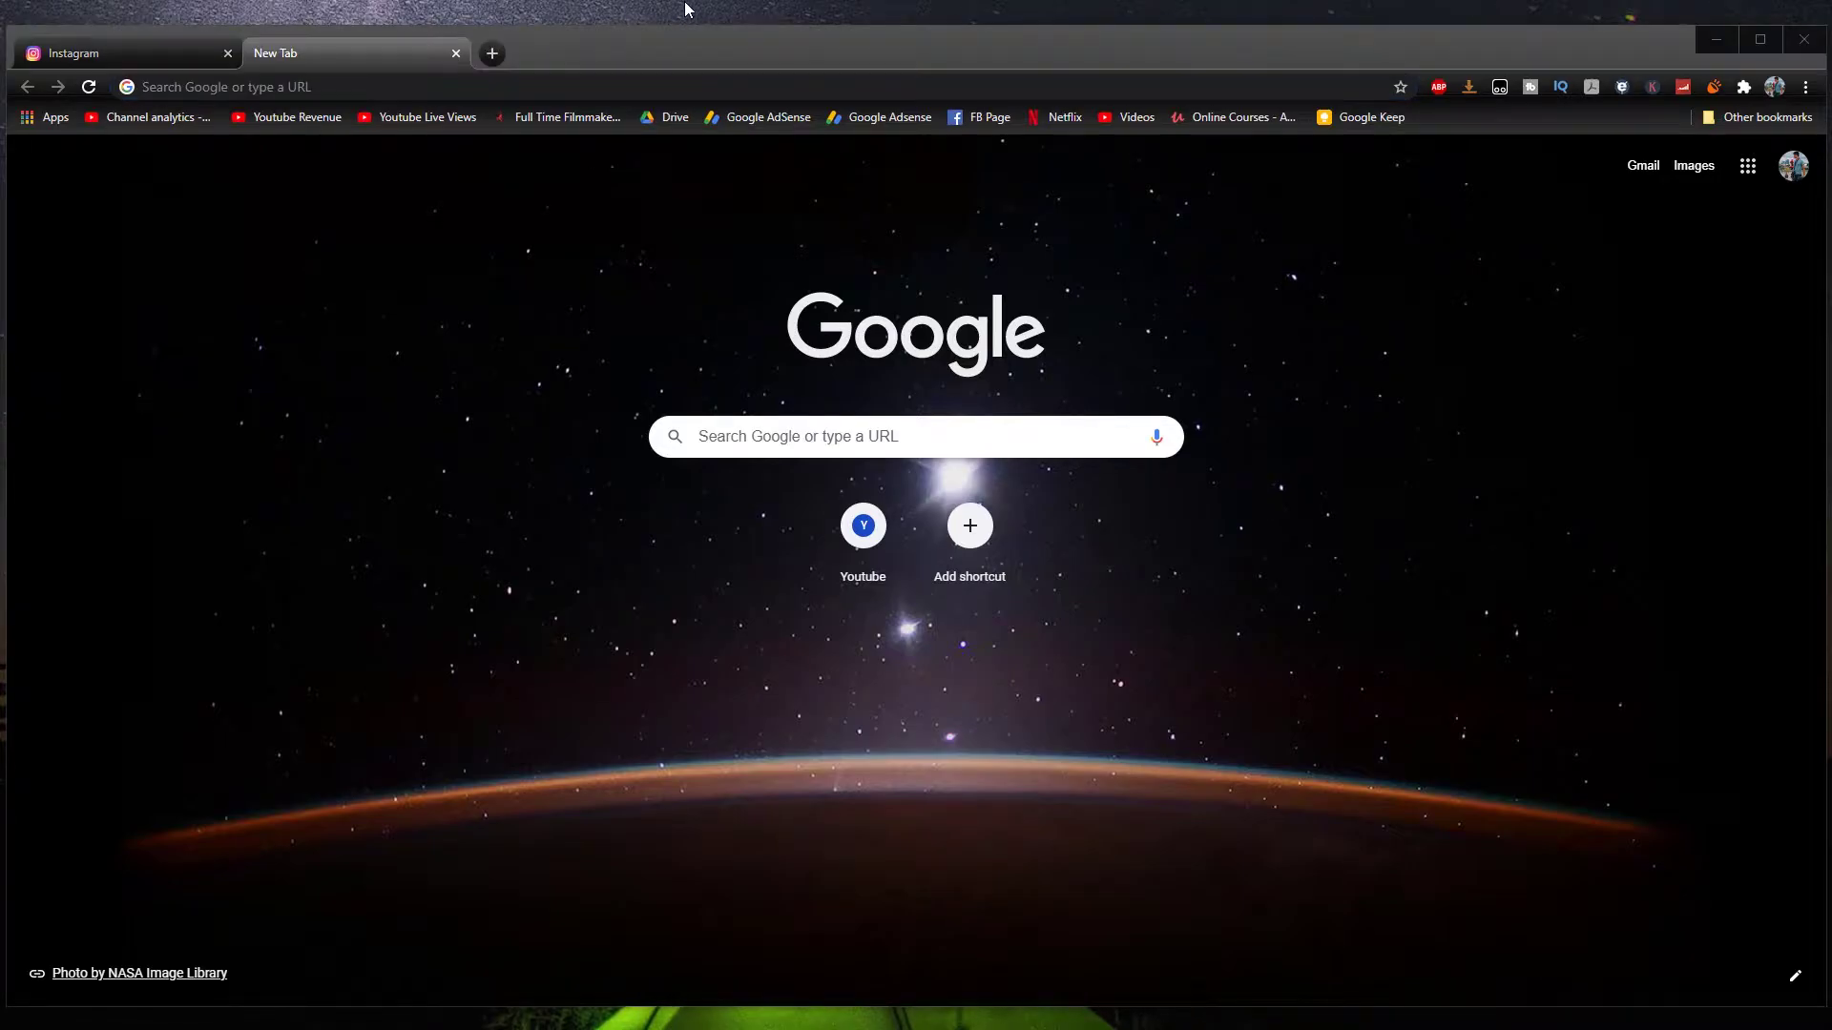
pyautogui.click(652, 49)
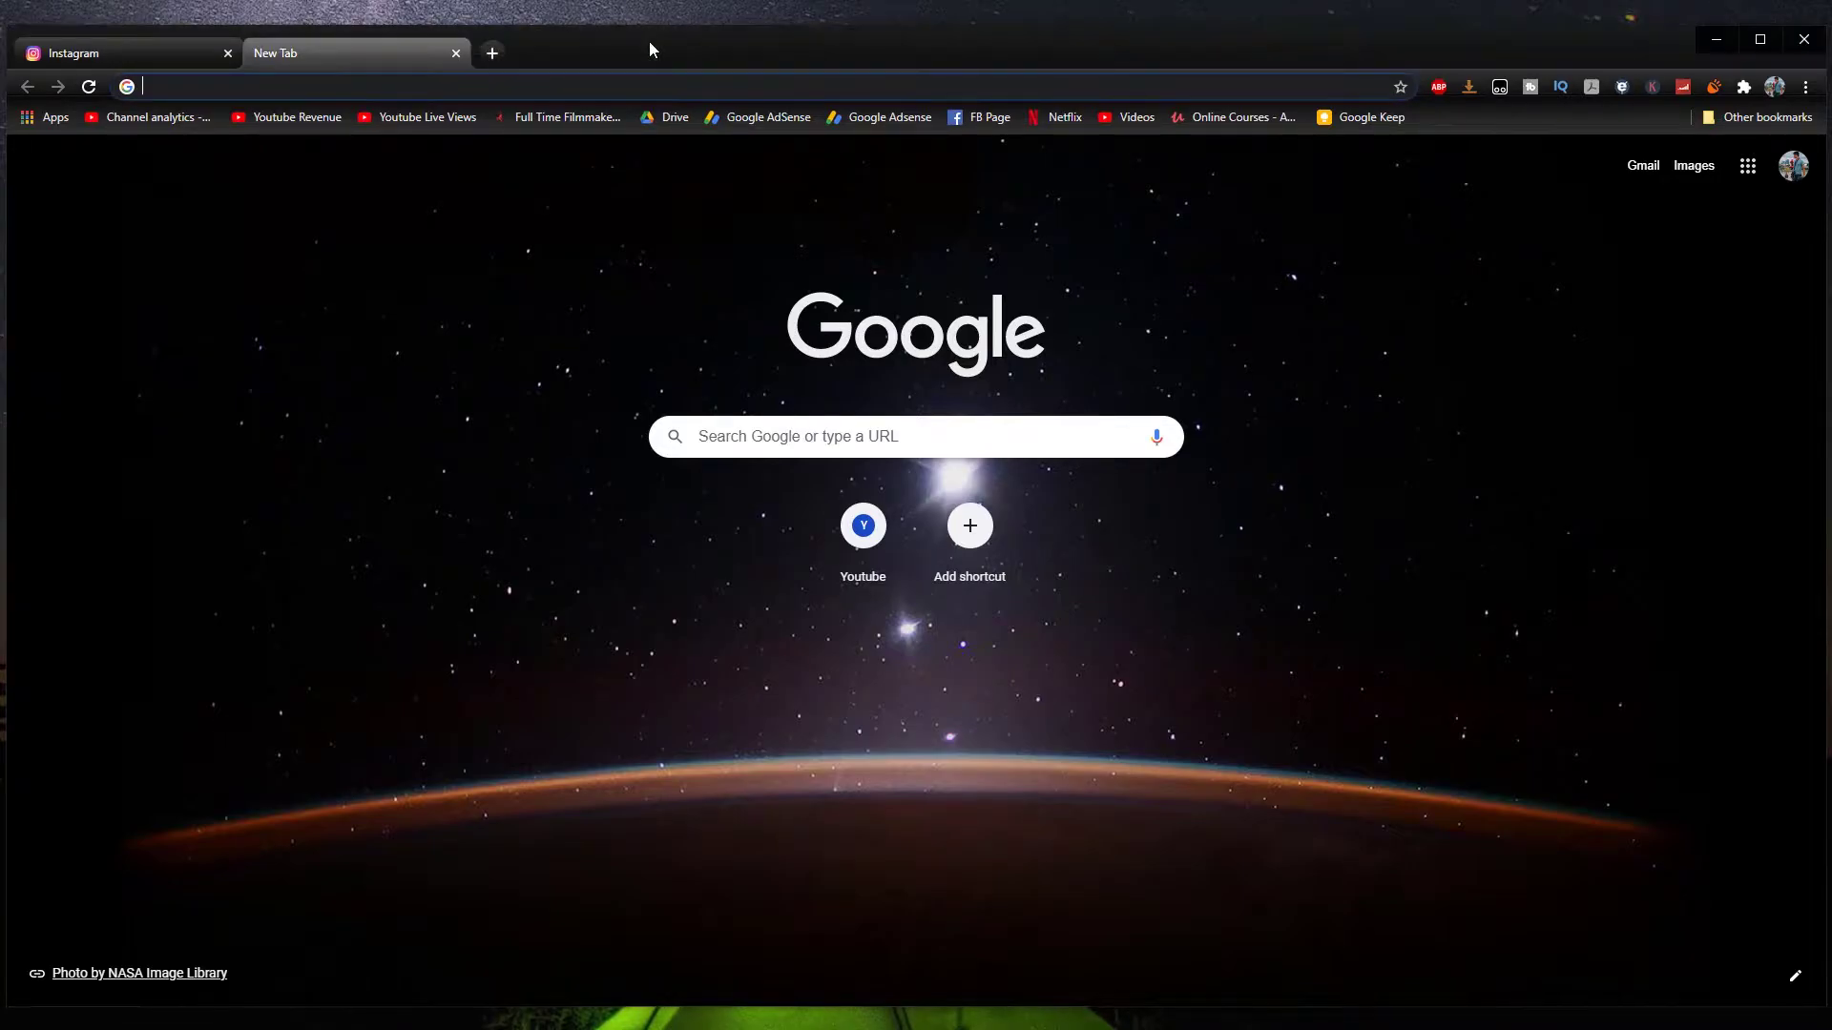
# Step: Open instagram.com in a single tab, choosing to switch accounts and log in with Facebook
pyautogui.click(640, 88)
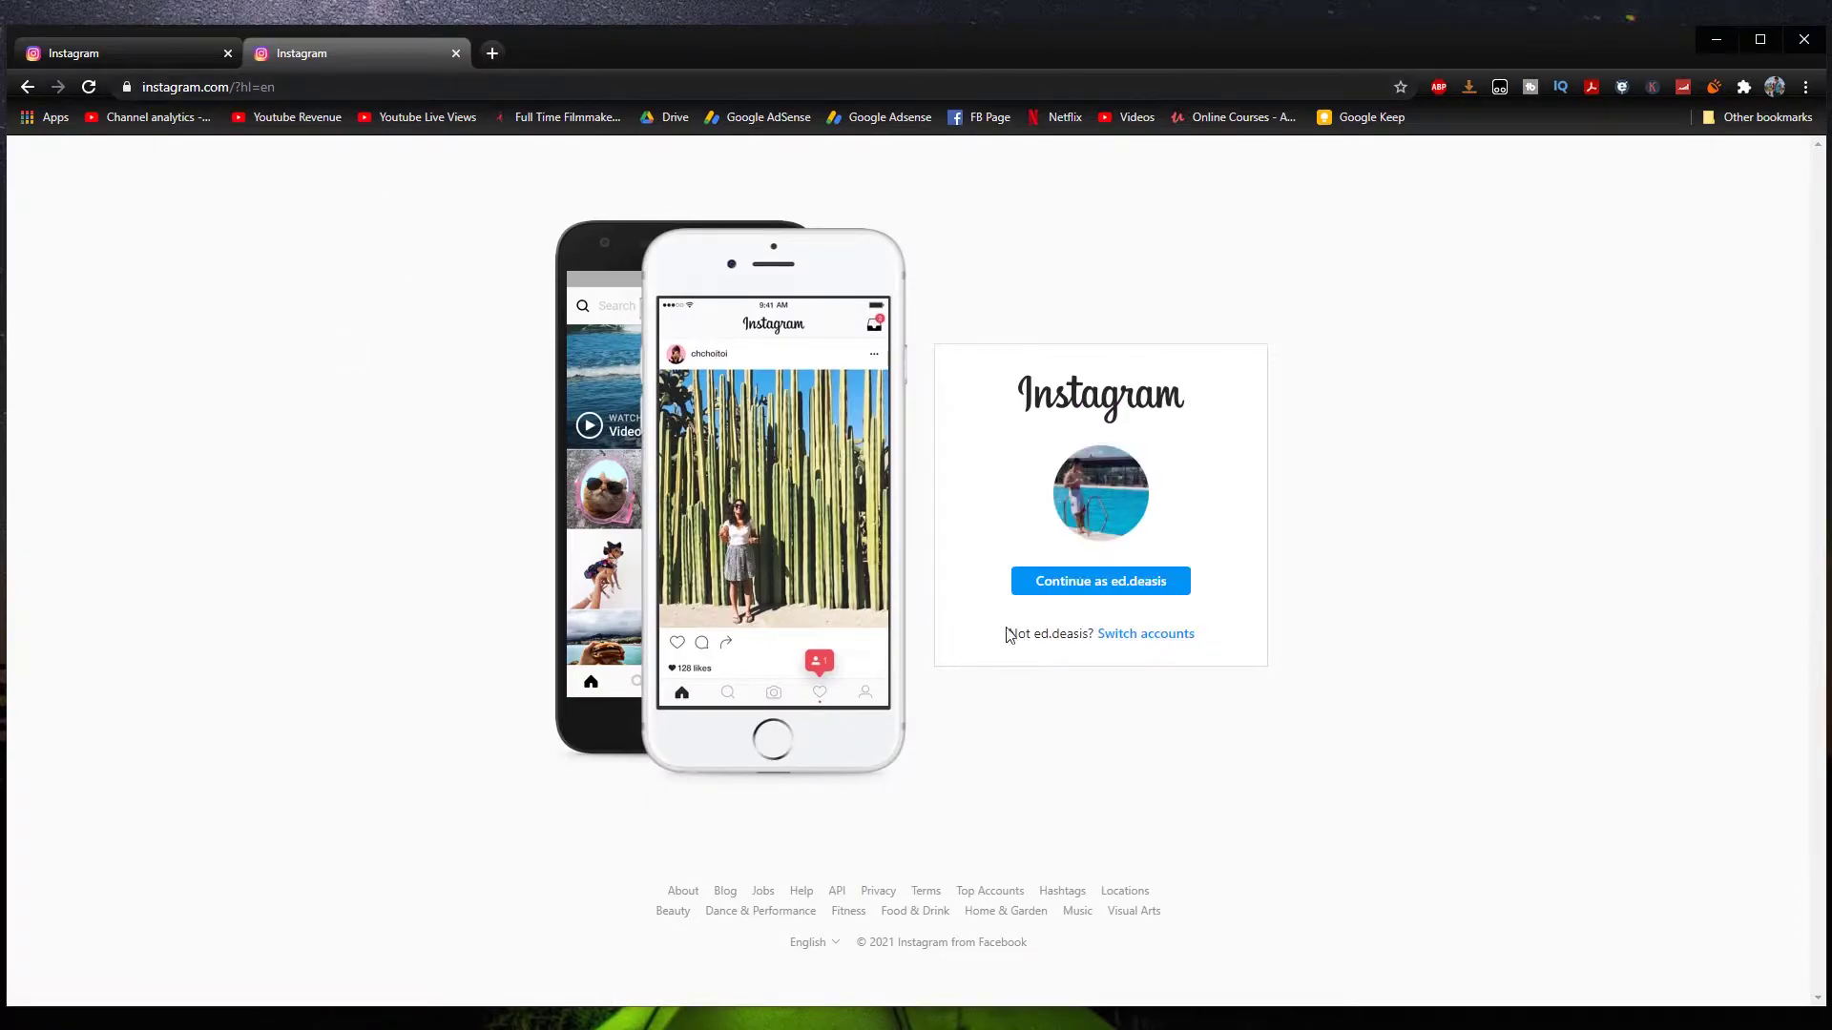
pyautogui.click(228, 54)
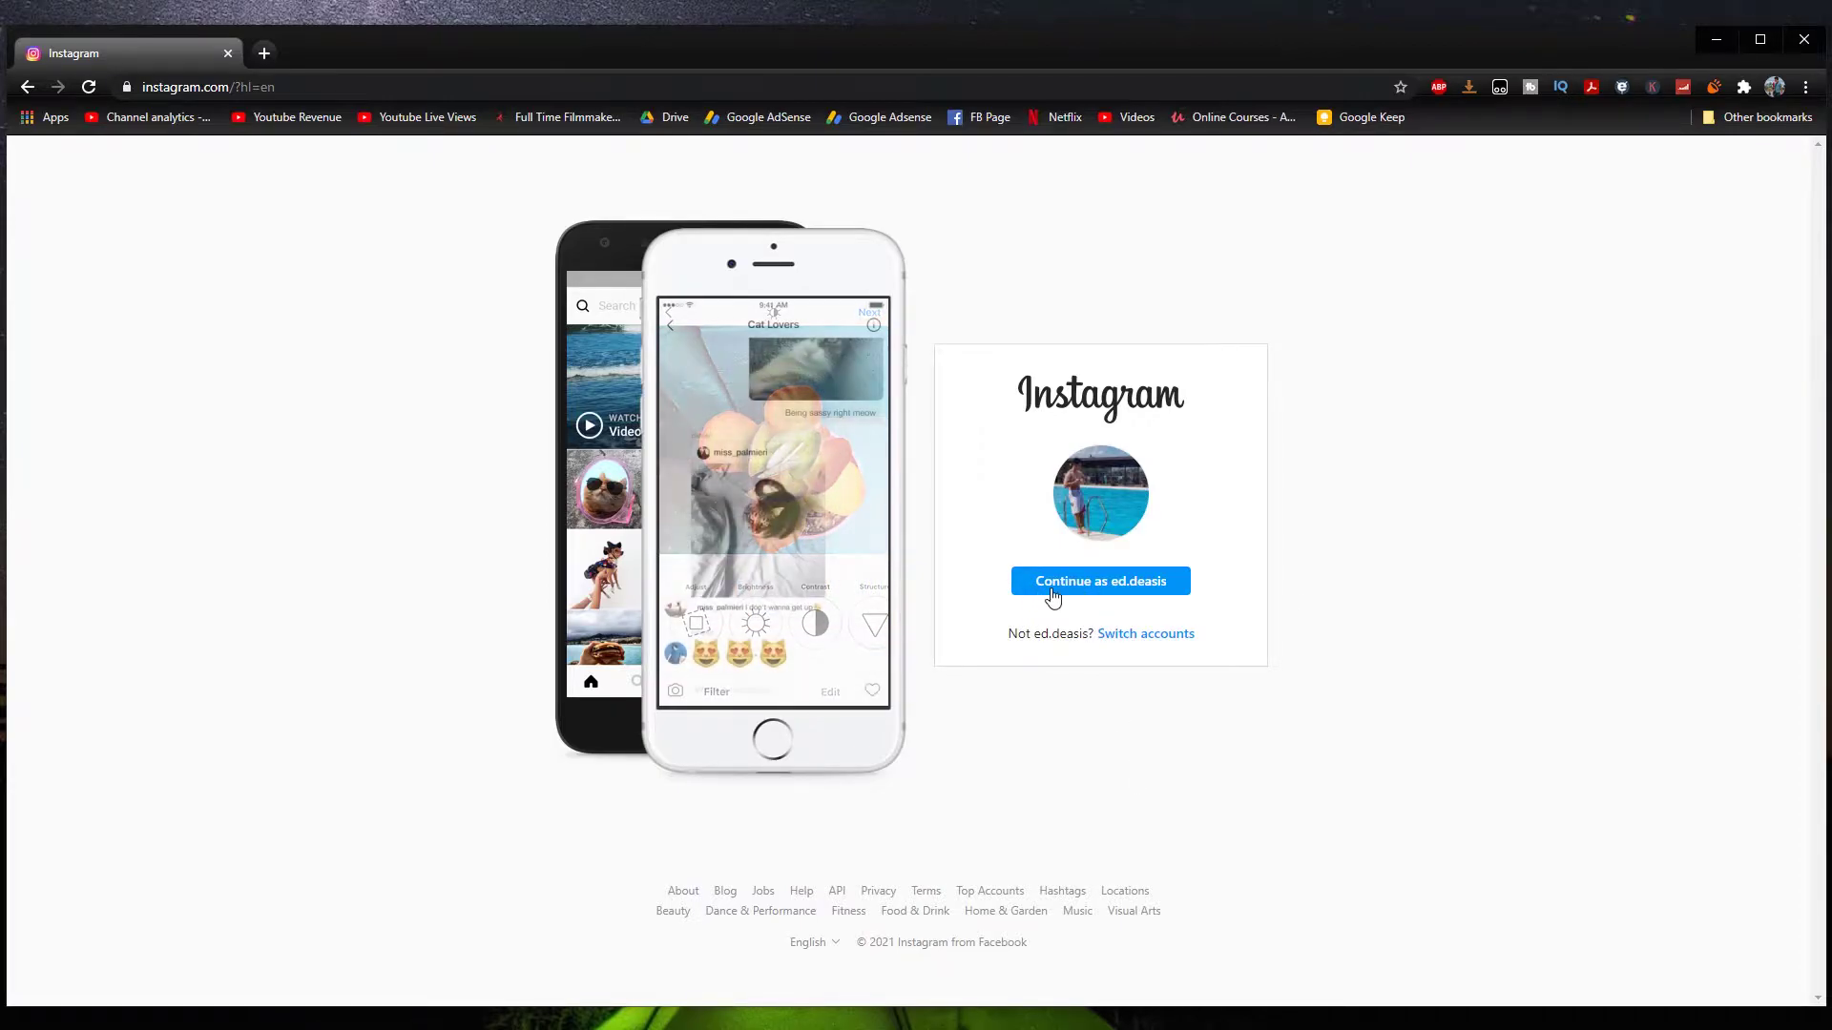
pyautogui.click(1116, 633)
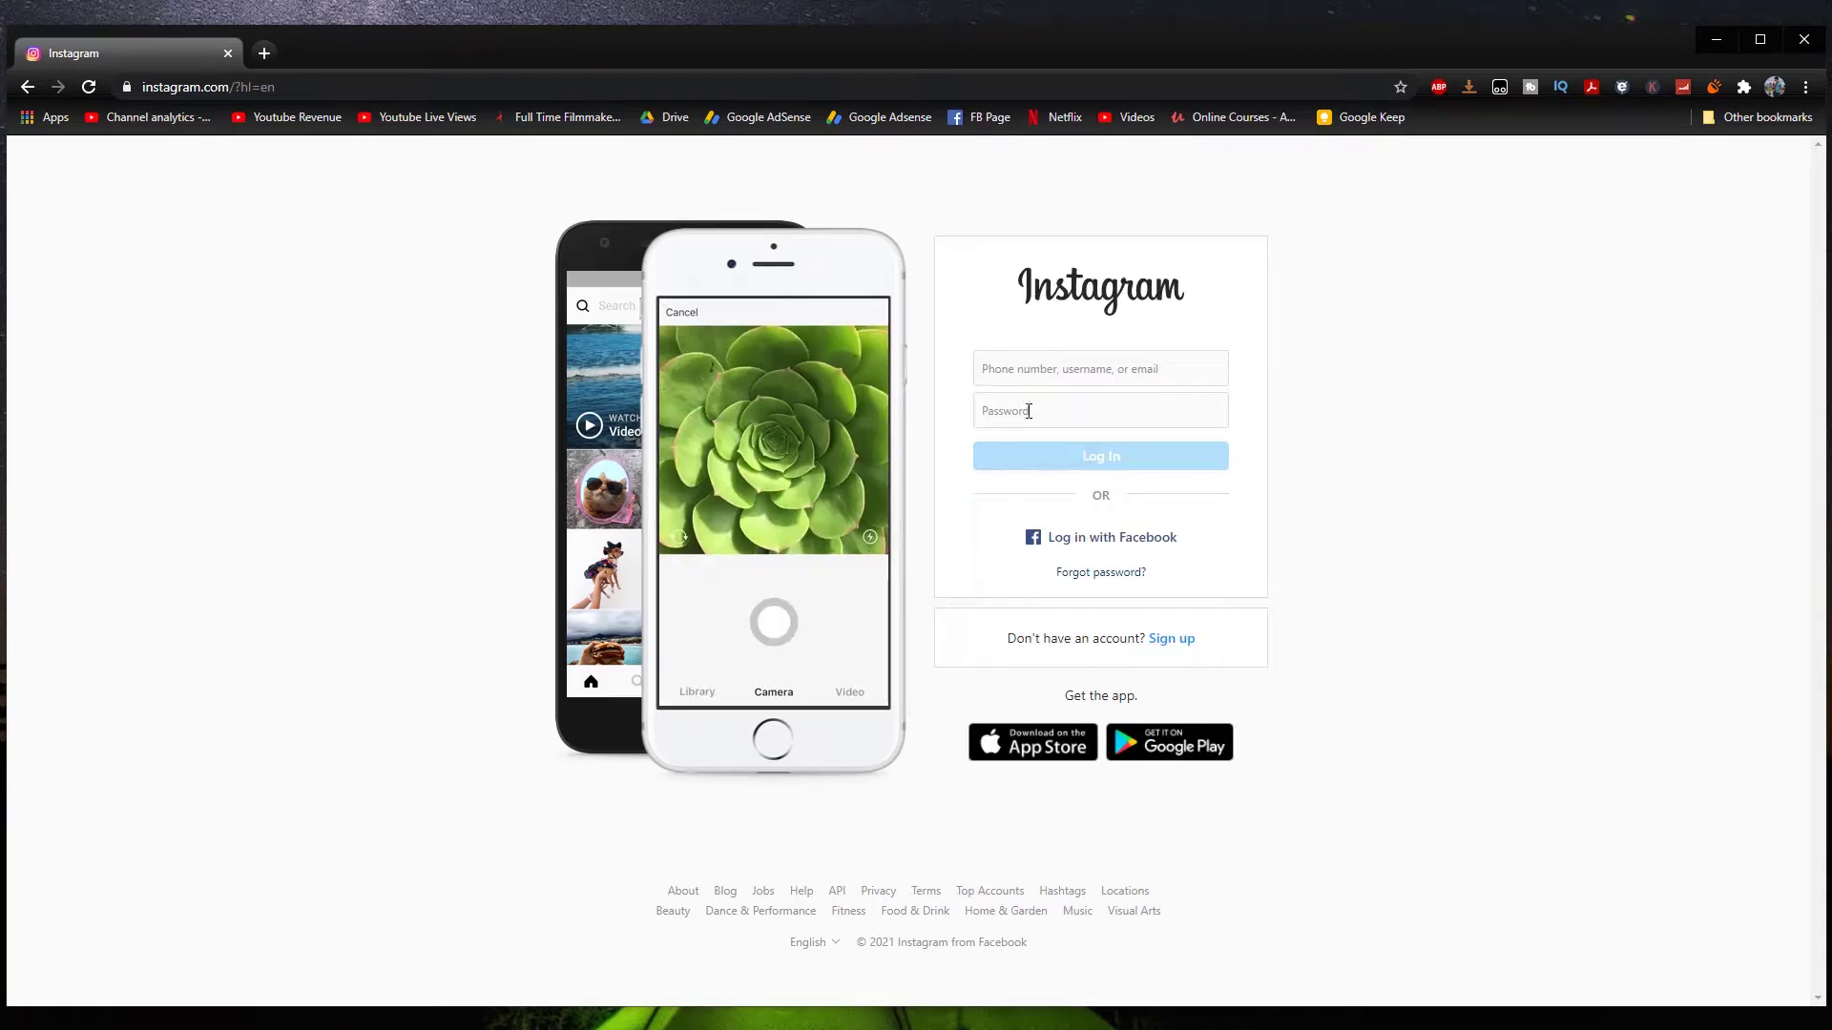
pyautogui.click(1066, 537)
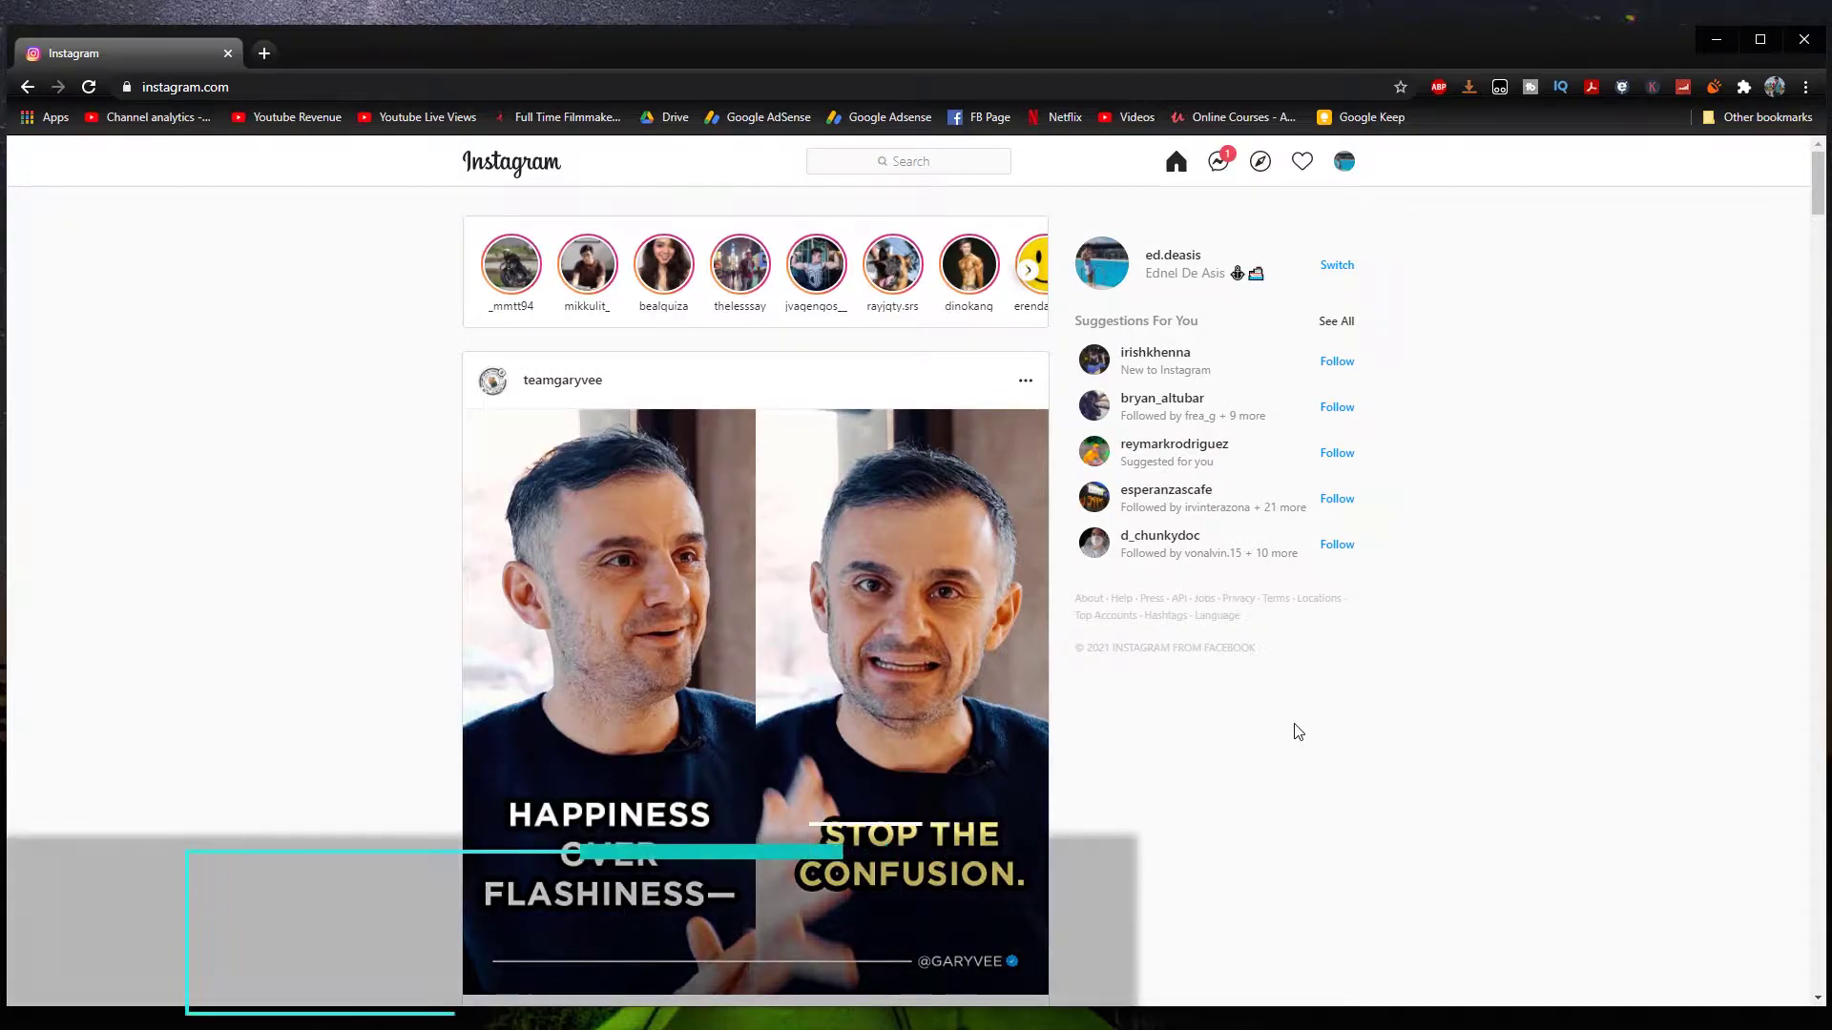
# Step: Show Instagram in the developer tools' responsive device view, reload the page and dismiss the home-screen prompt
pyautogui.hotkey('ctrl', 'shift', 'i')
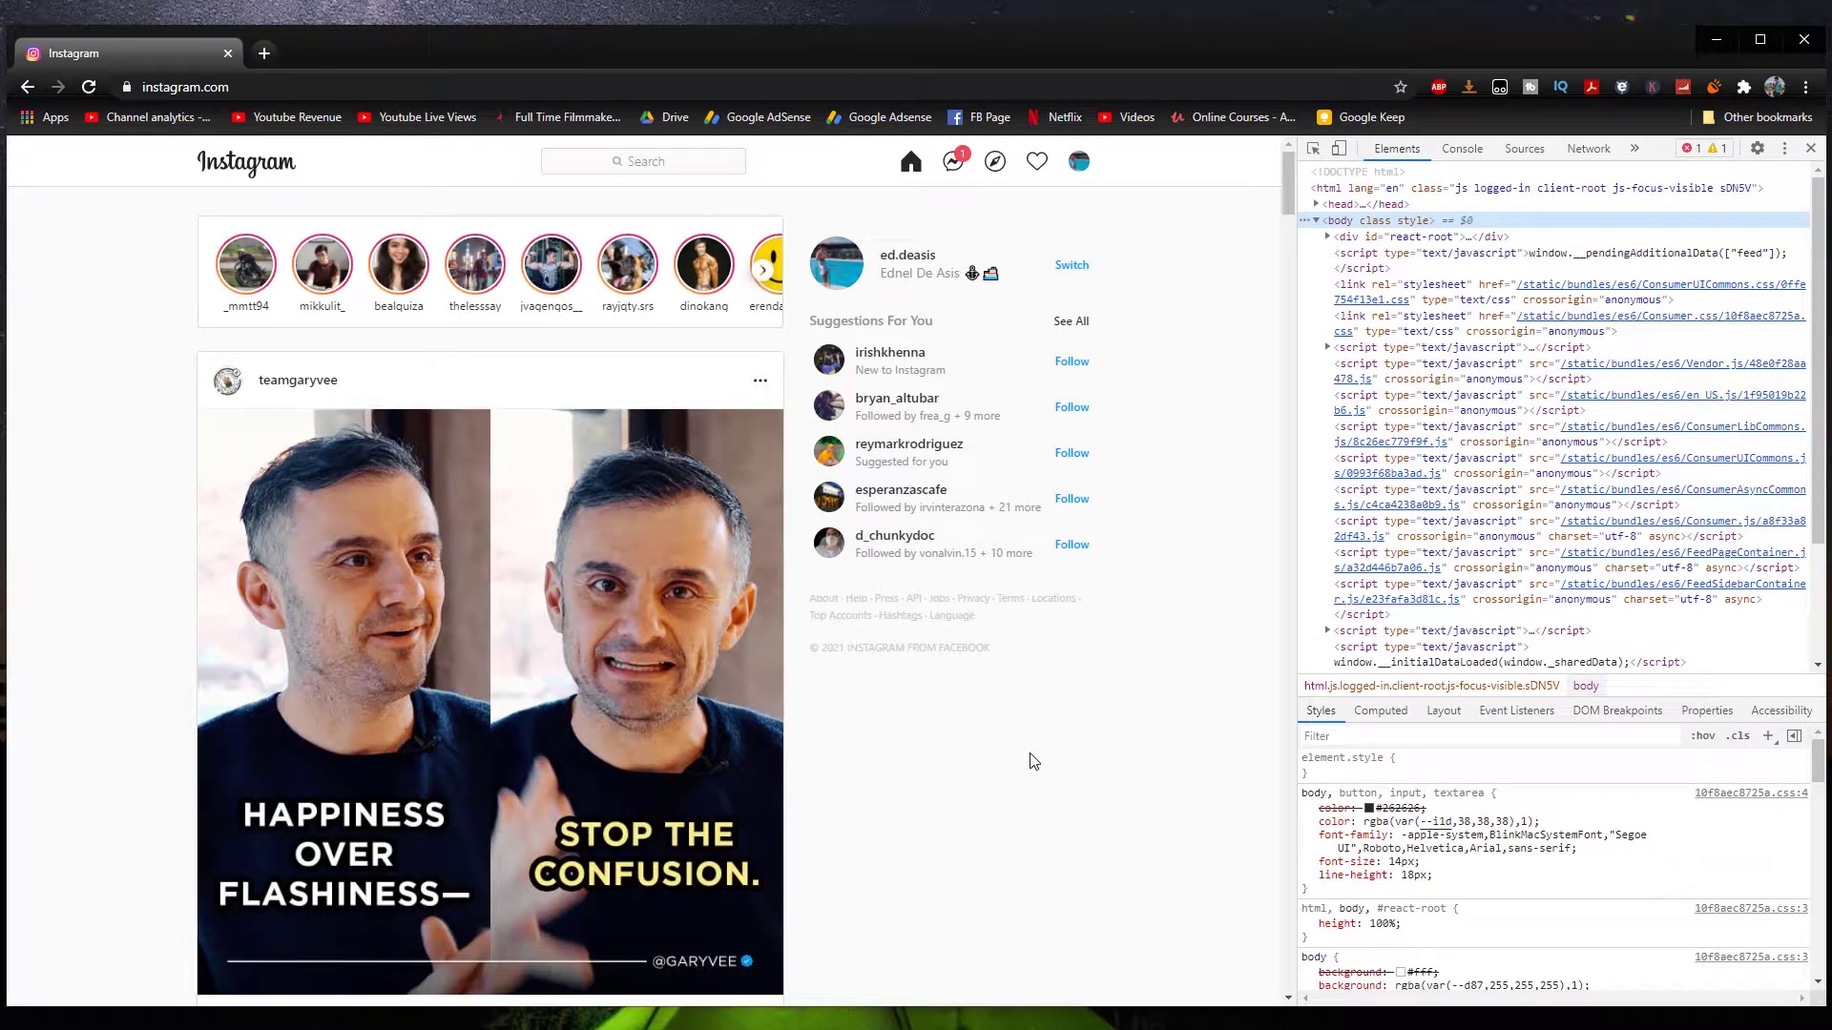
pyautogui.hotkey('ctrl', 'shift', 'm')
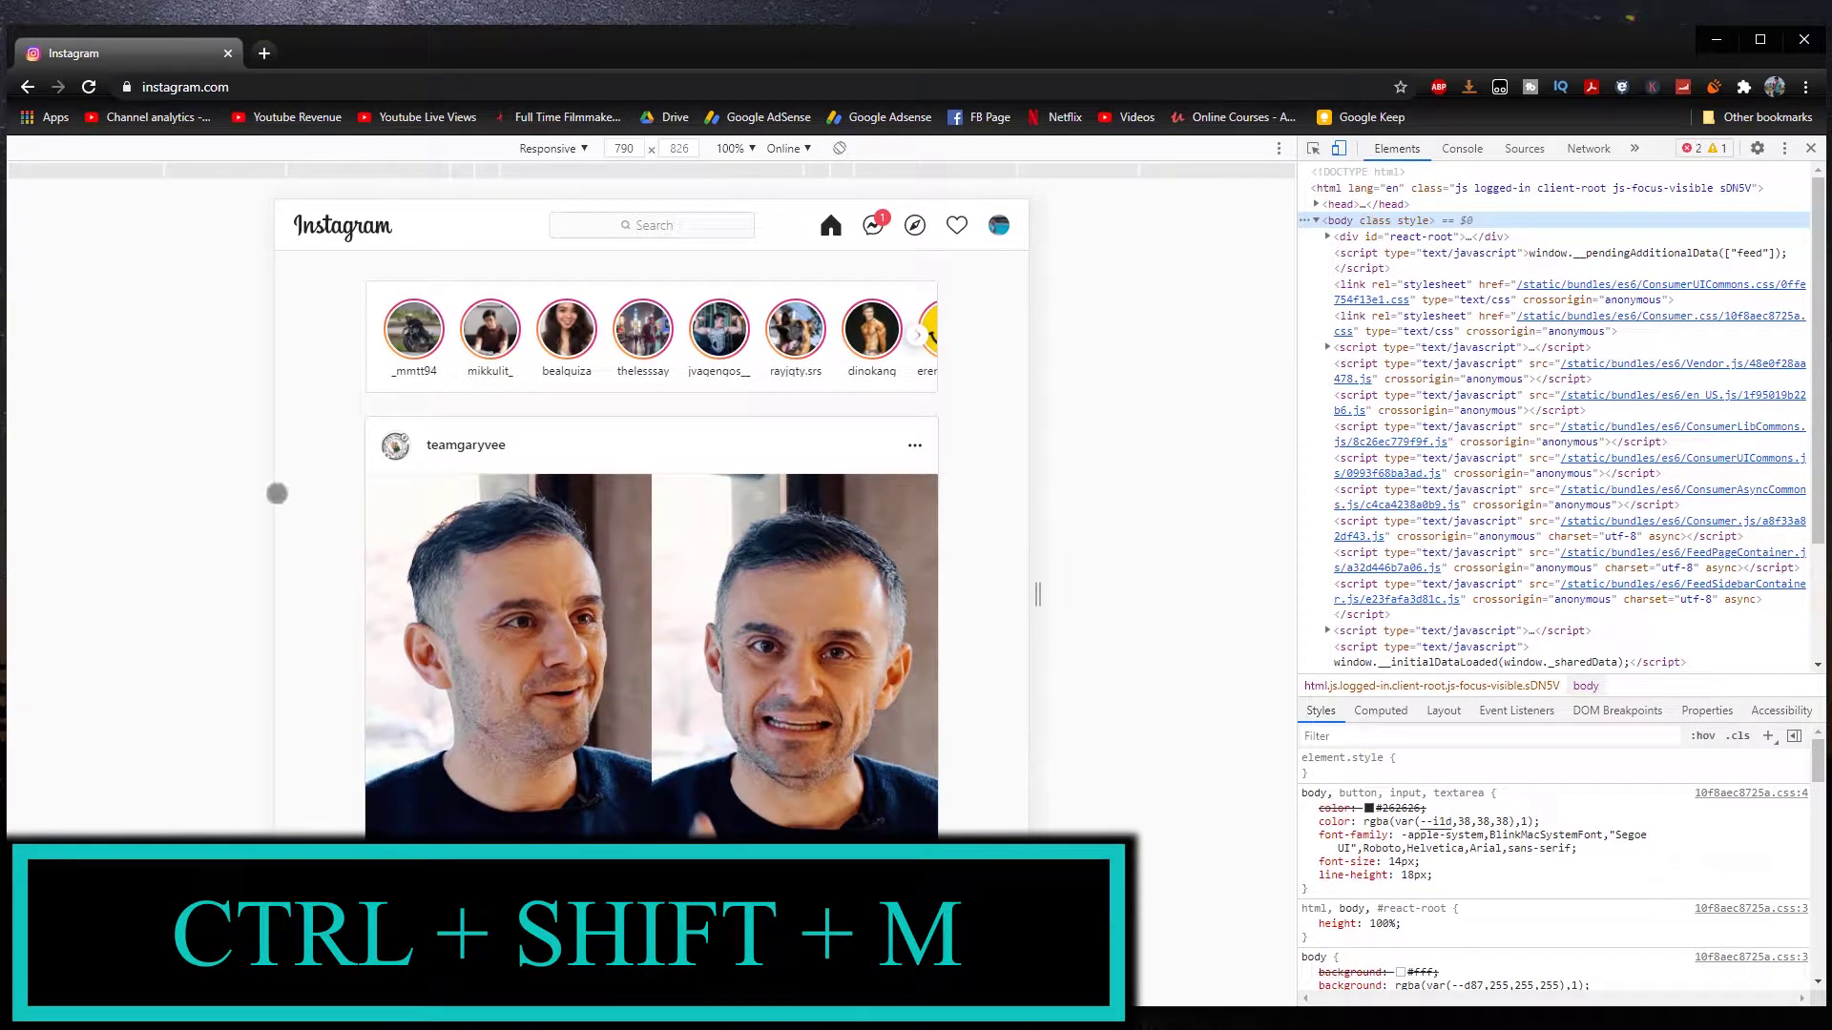
pyautogui.click(87, 89)
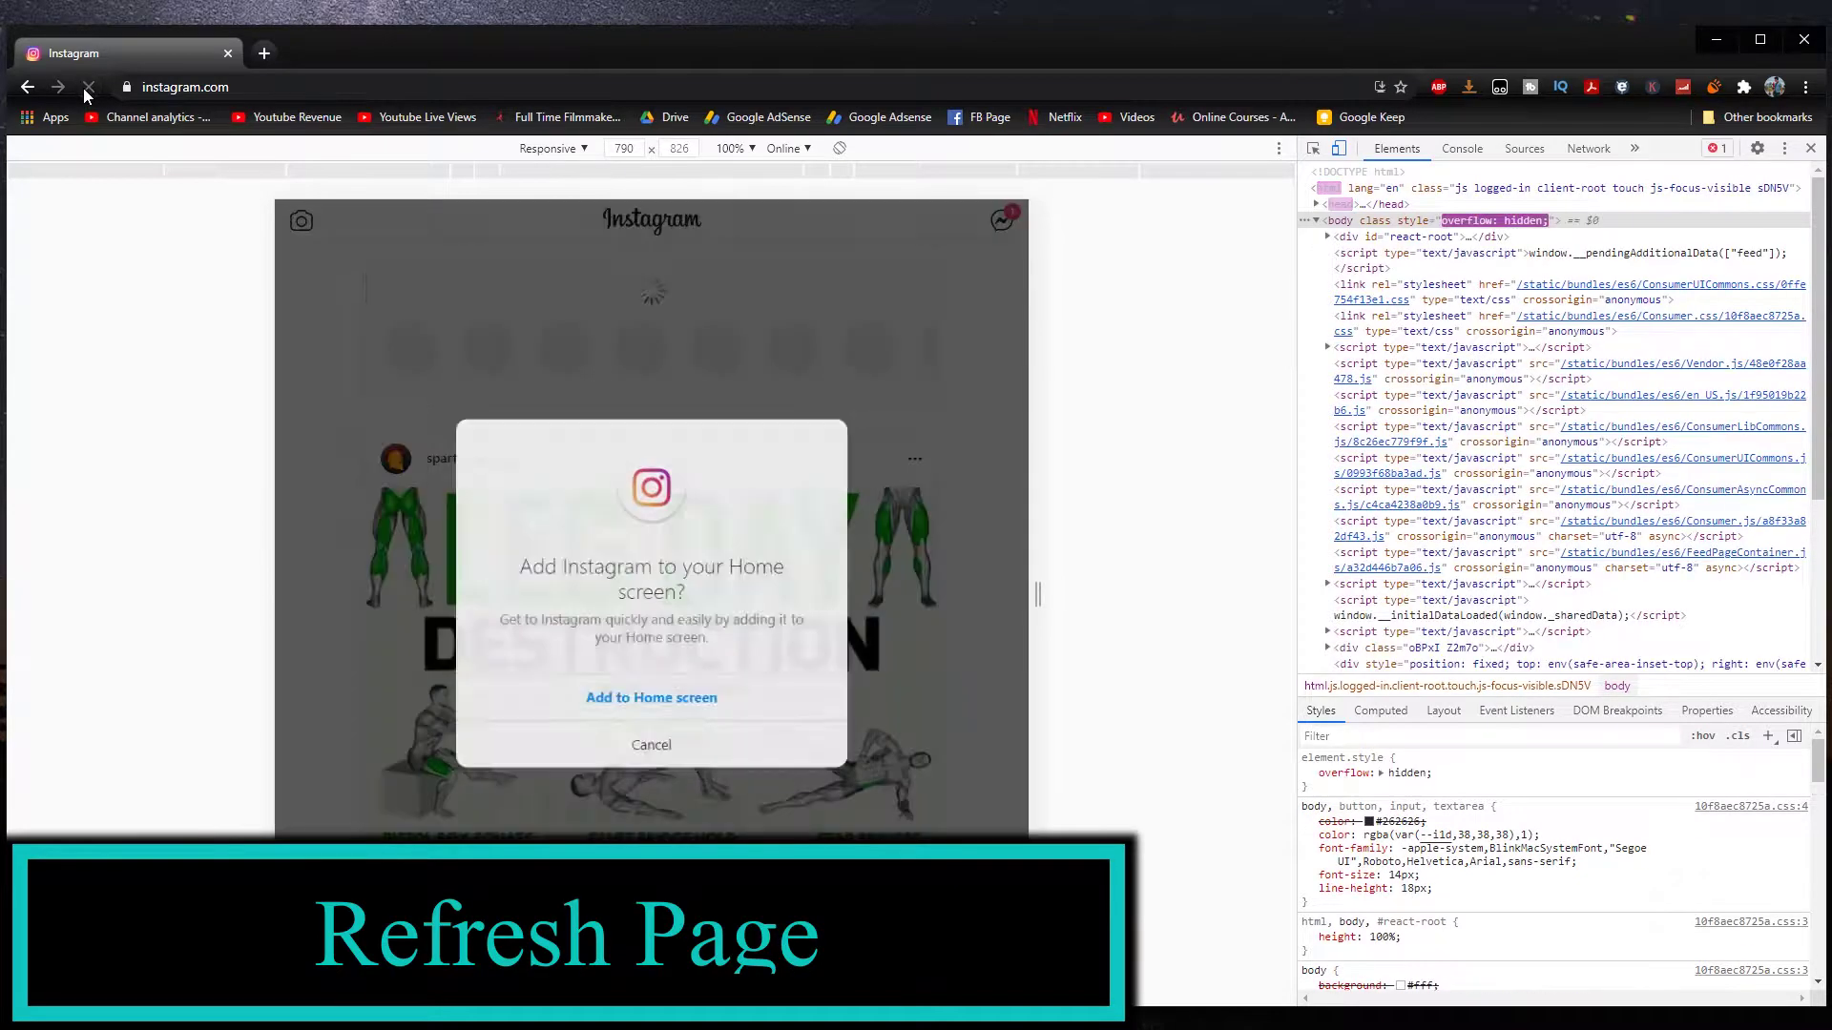
pyautogui.click(337, 487)
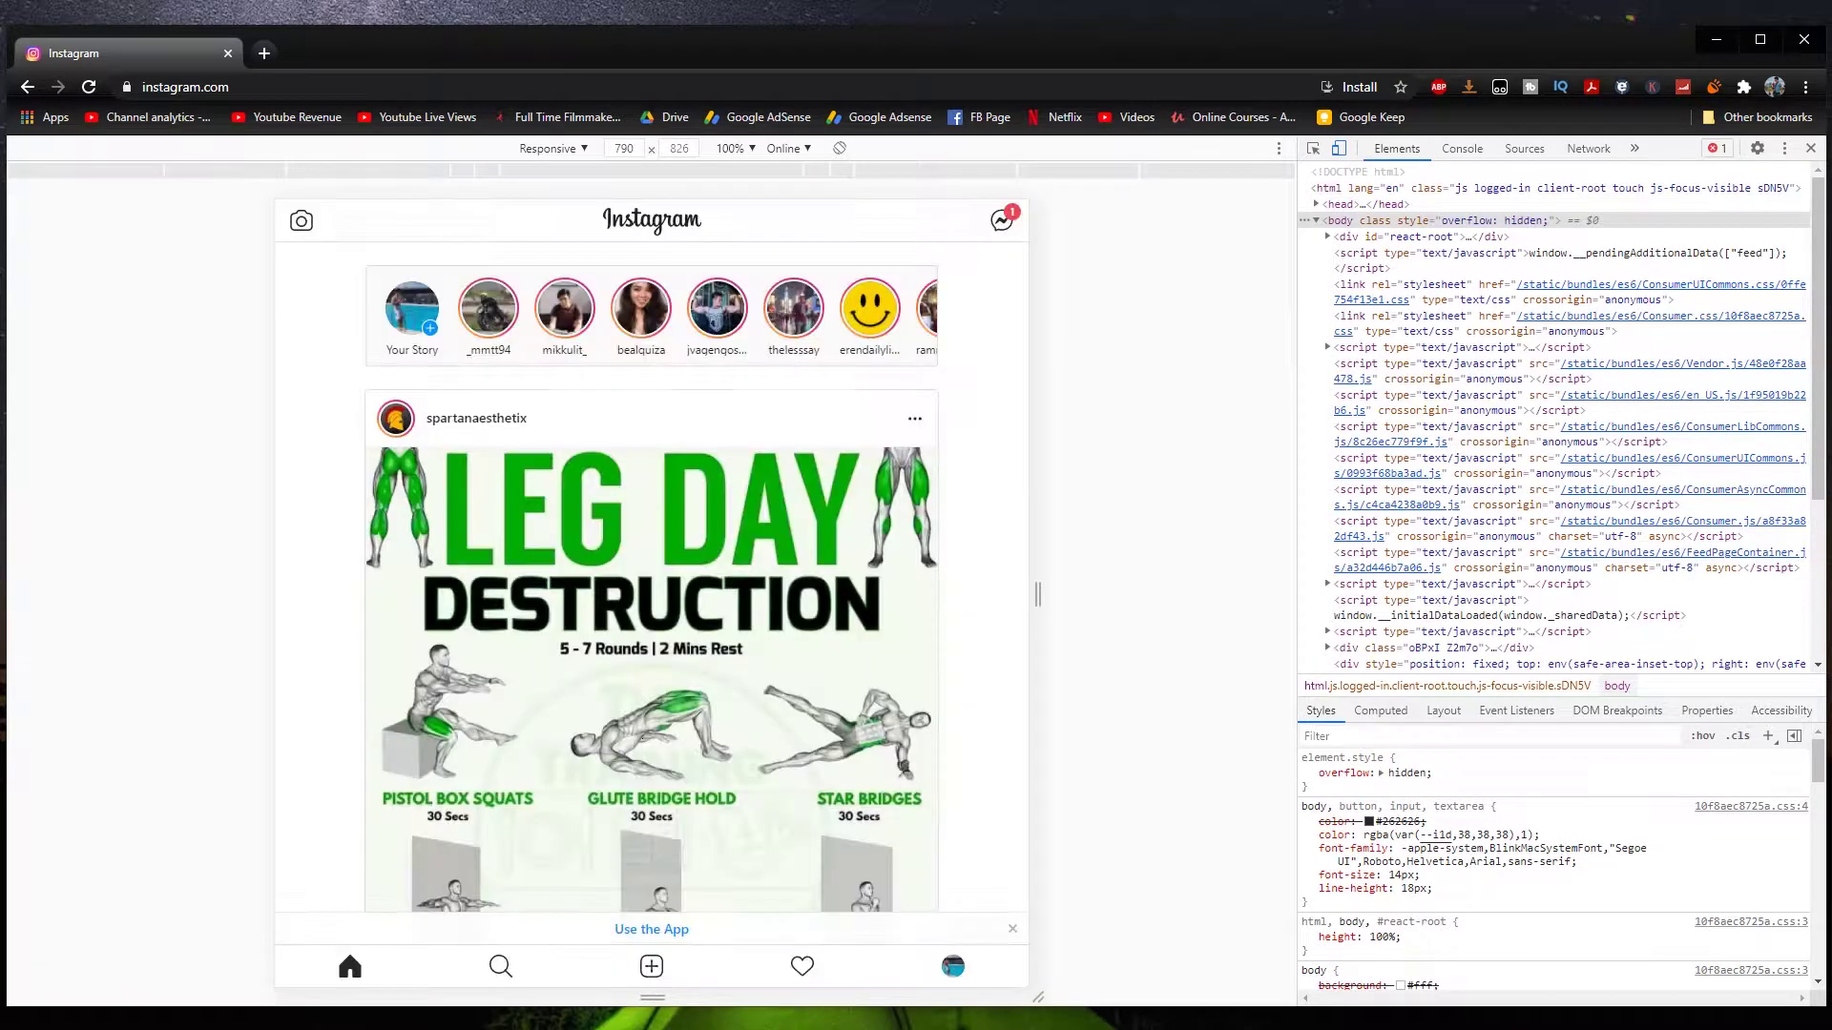
# Step: Start a new story from the home feed using the Desktop photo C0119.00_00_11_34.Still002
pyautogui.scroll(-15, 337, 487)
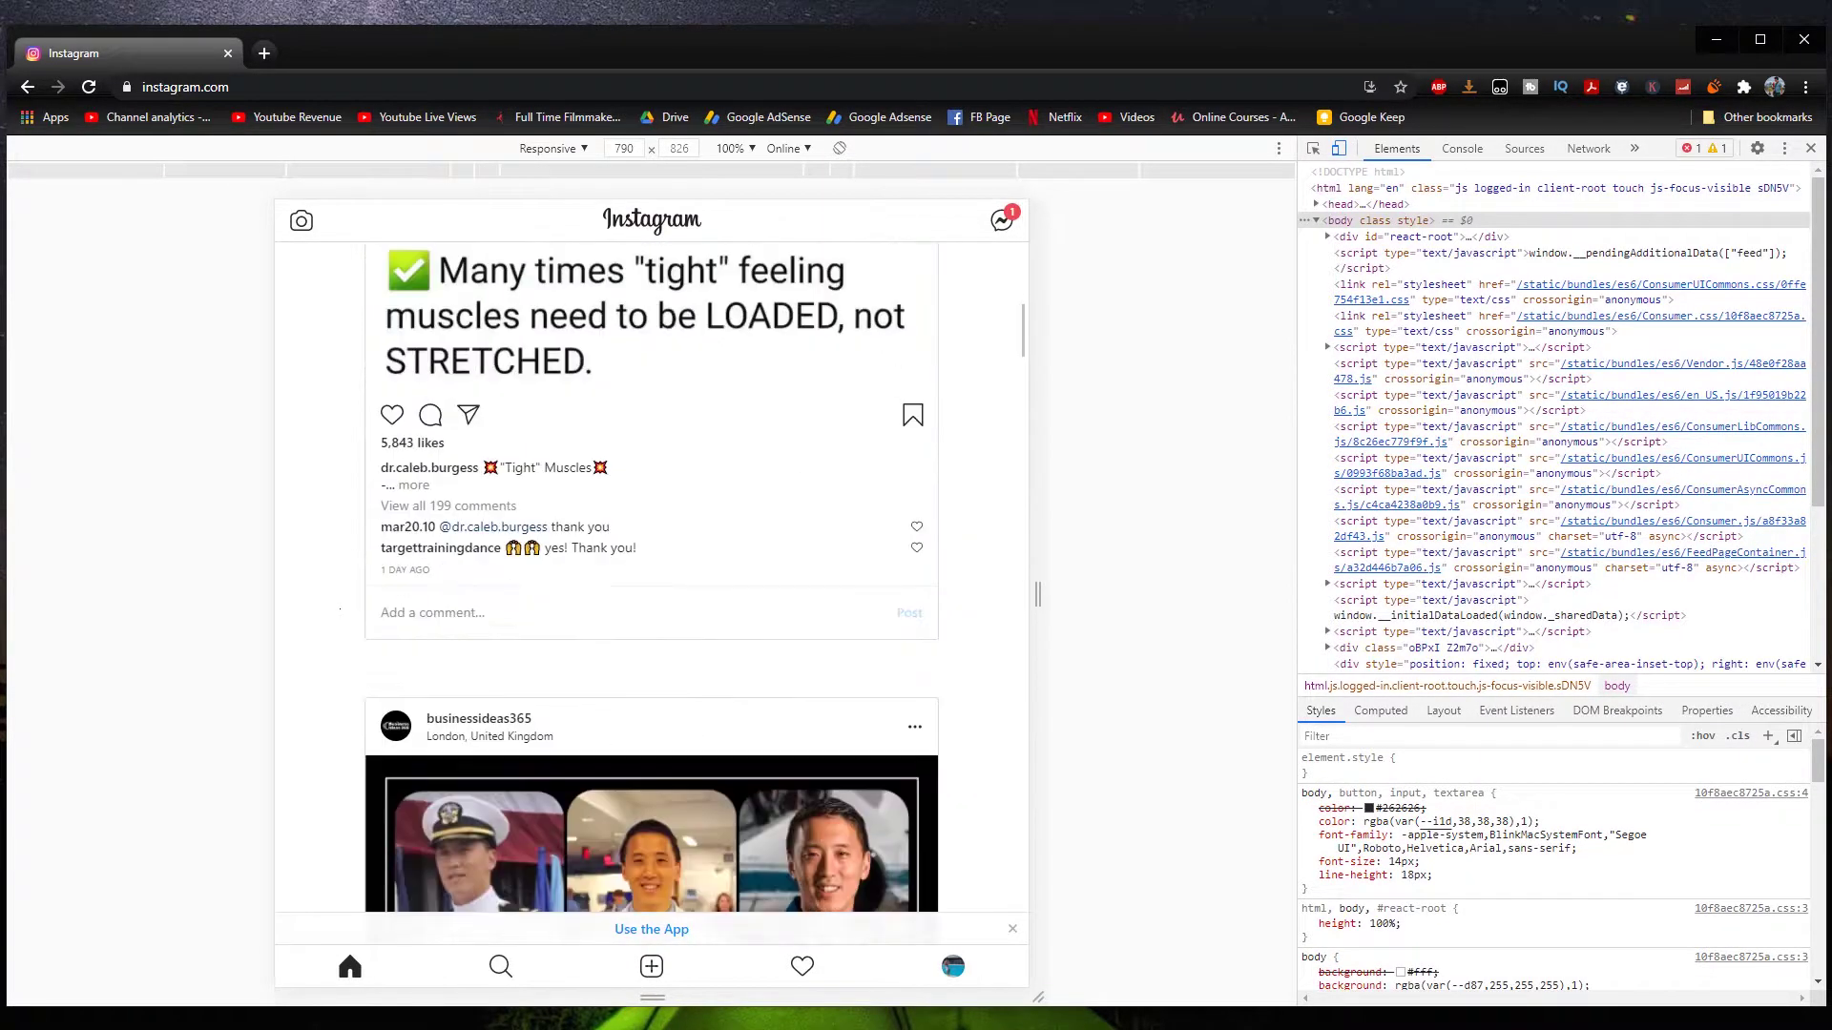
pyautogui.scroll(15, 341, 616)
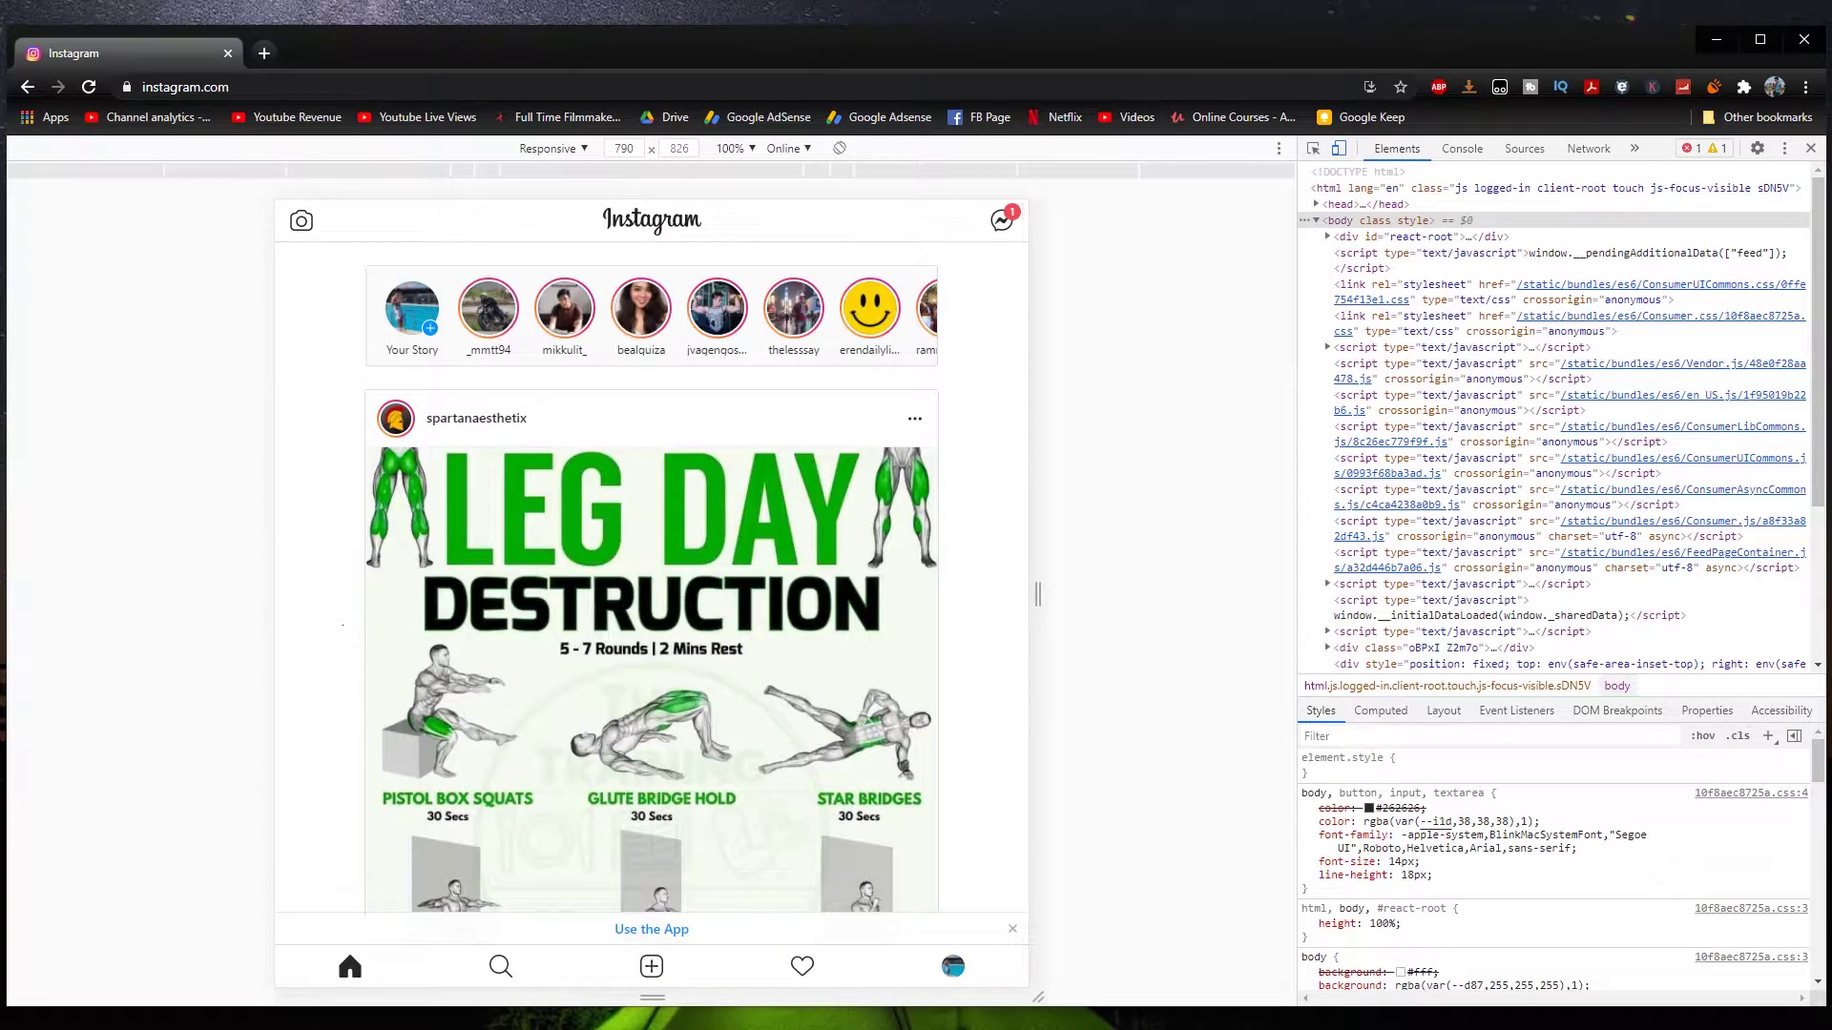
pyautogui.click(411, 318)
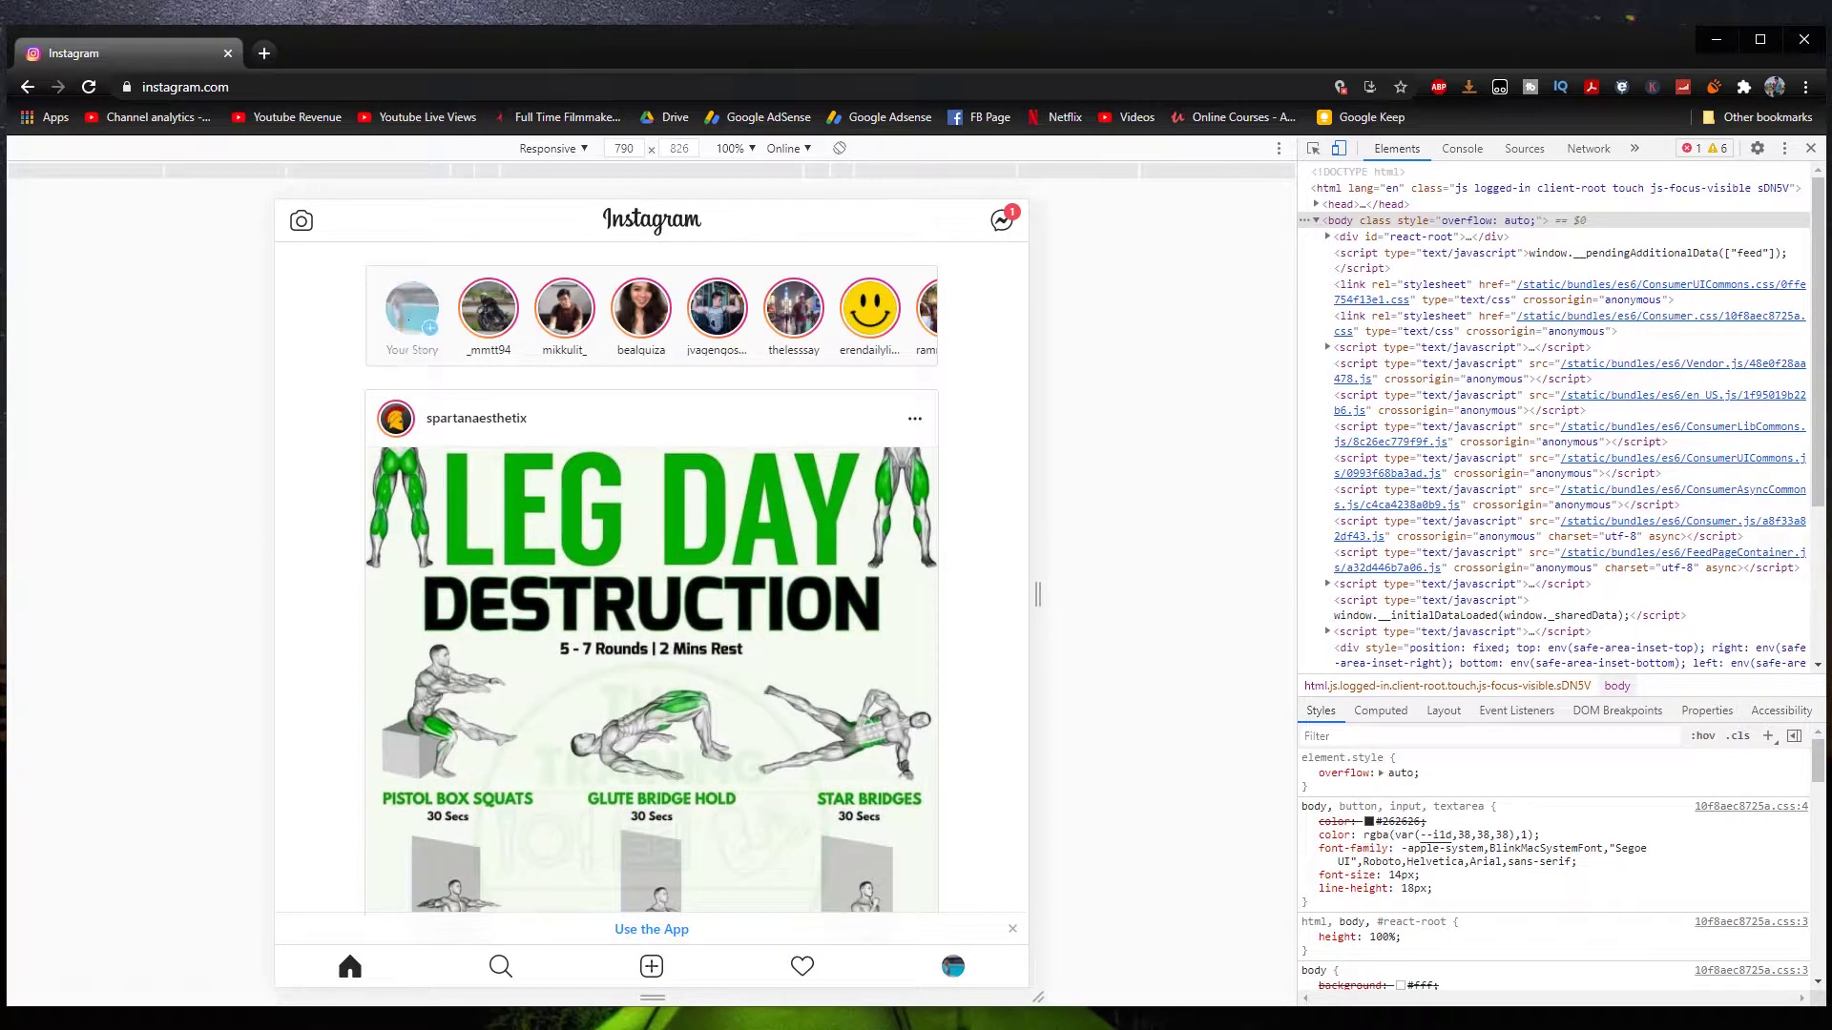
pyautogui.scroll(-7, 586, 668)
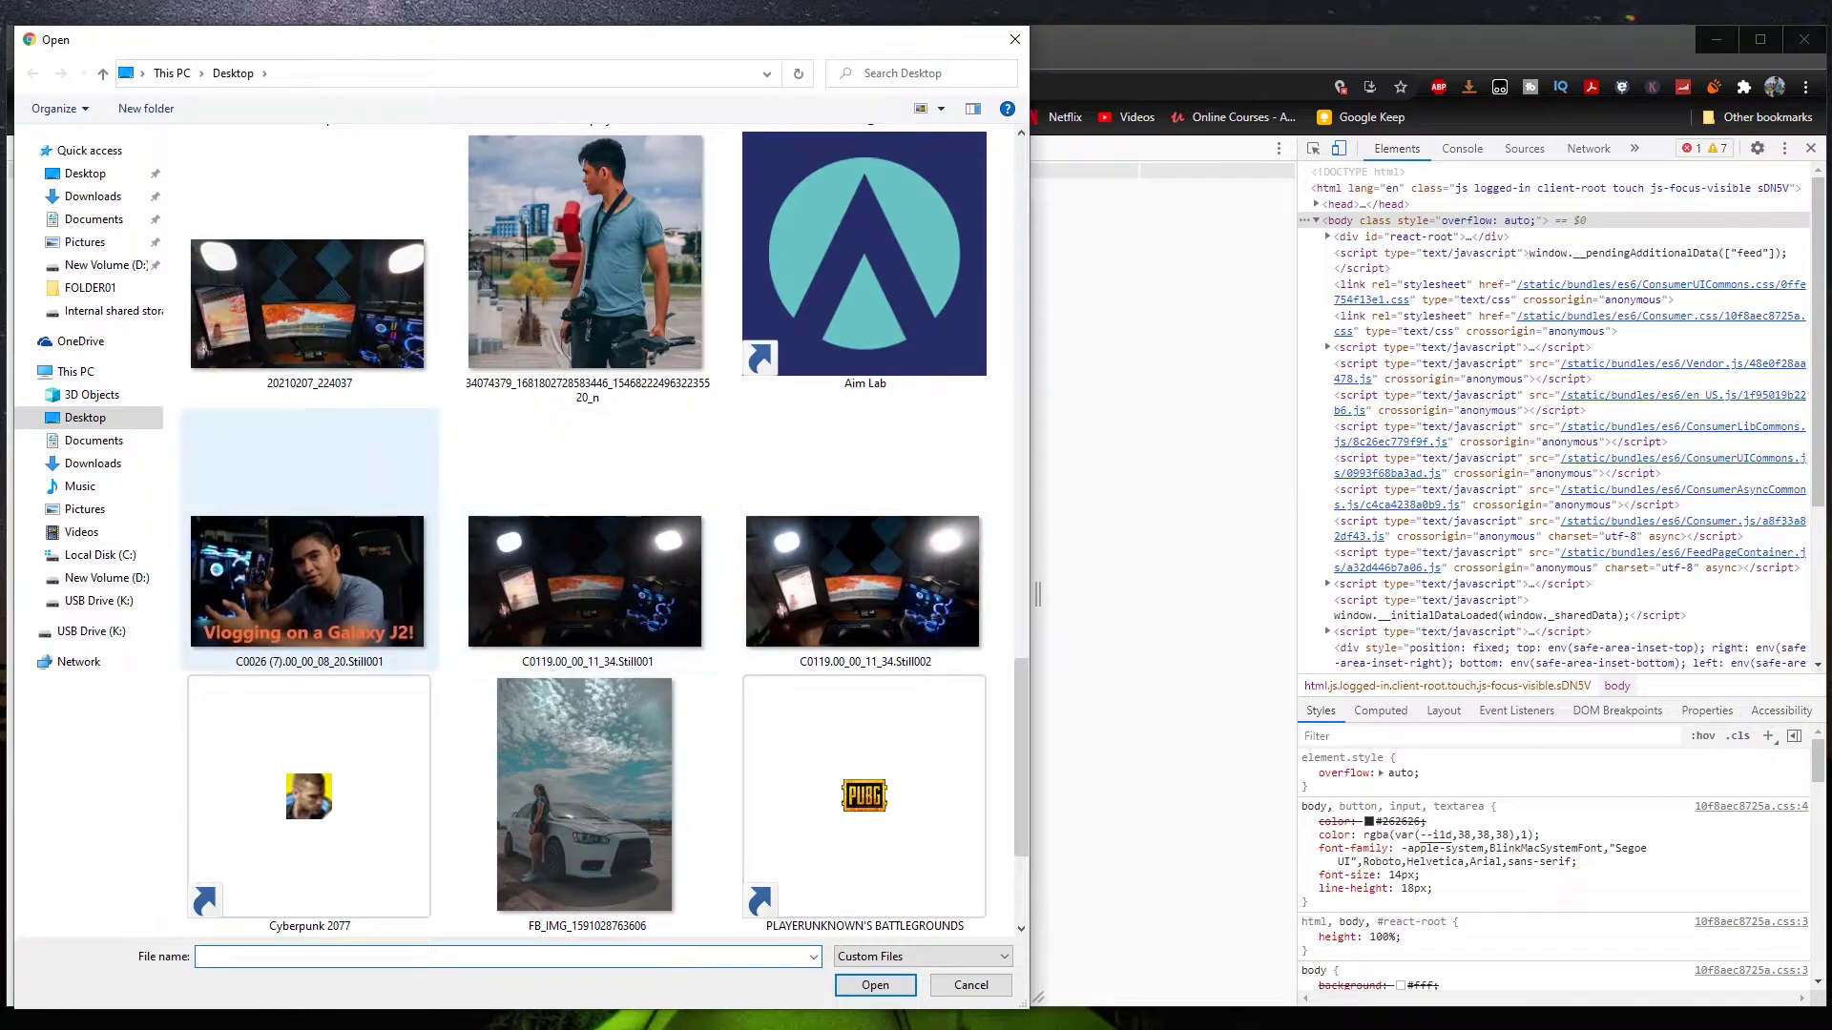
pyautogui.doubleClick(862, 582)
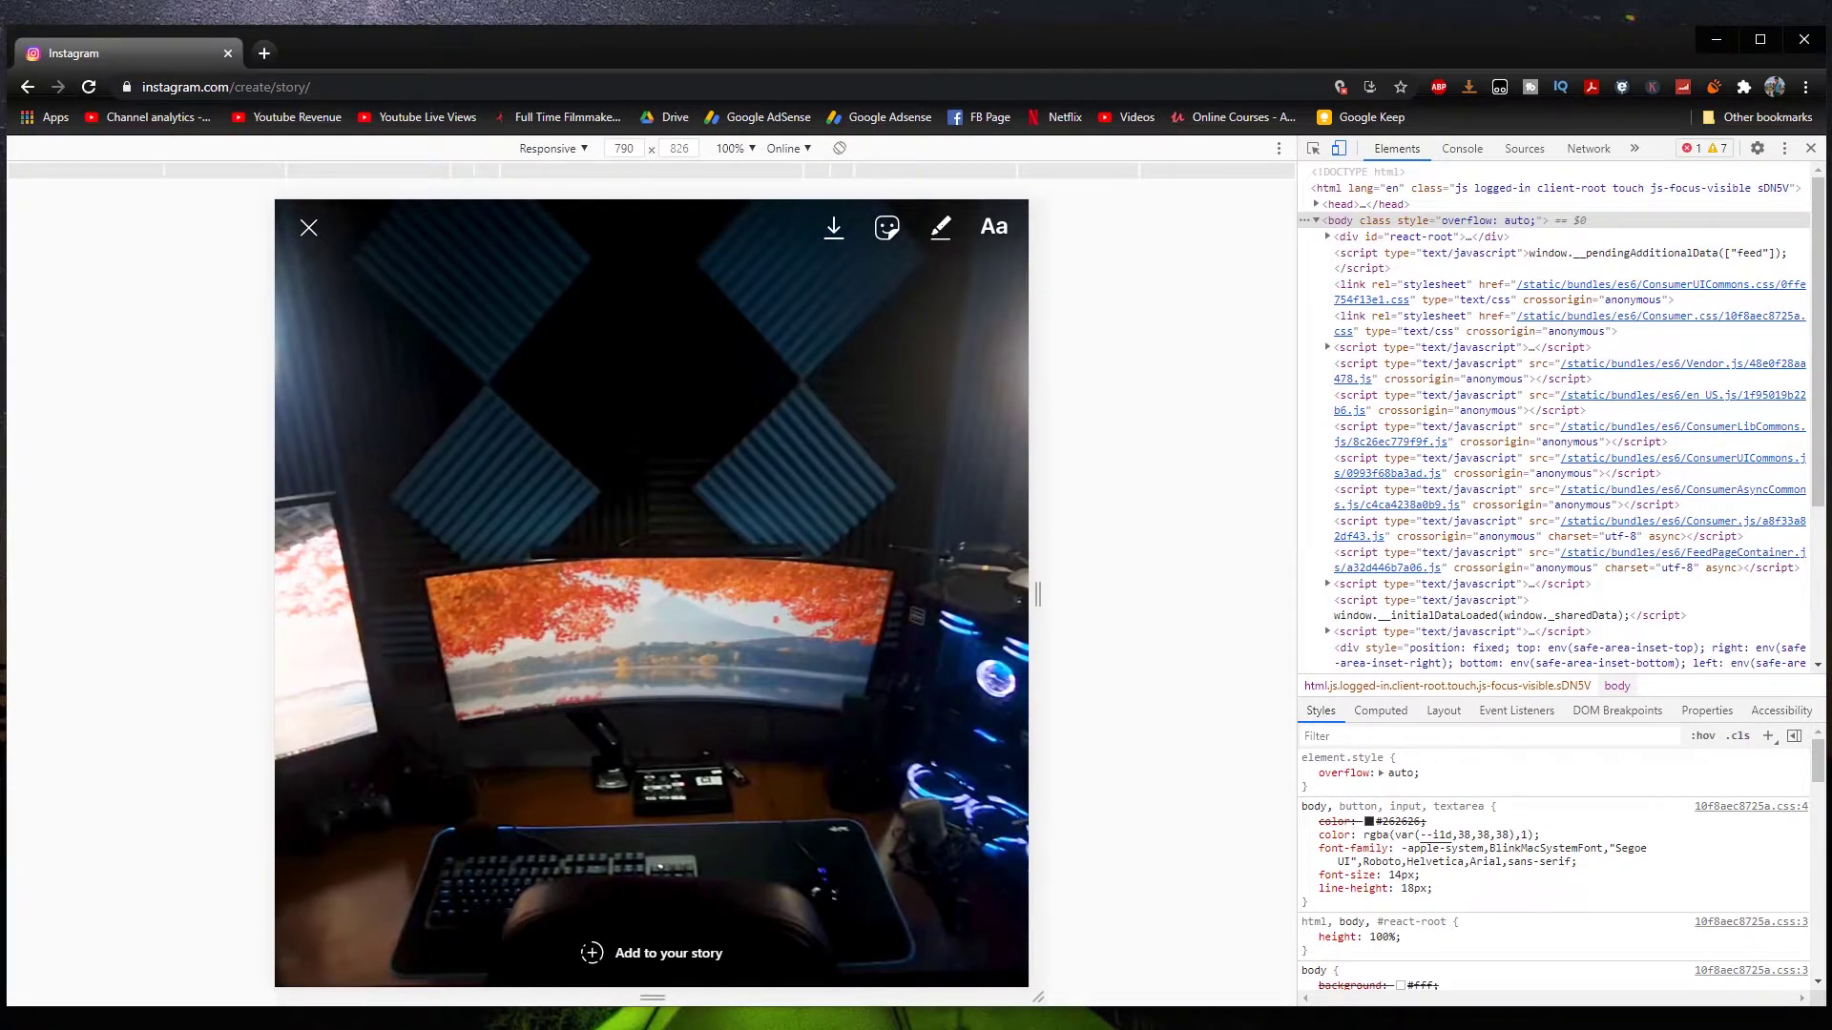
# Step: View the story's drawing tools, leave them without drawing and discard the story
pyautogui.click(939, 227)
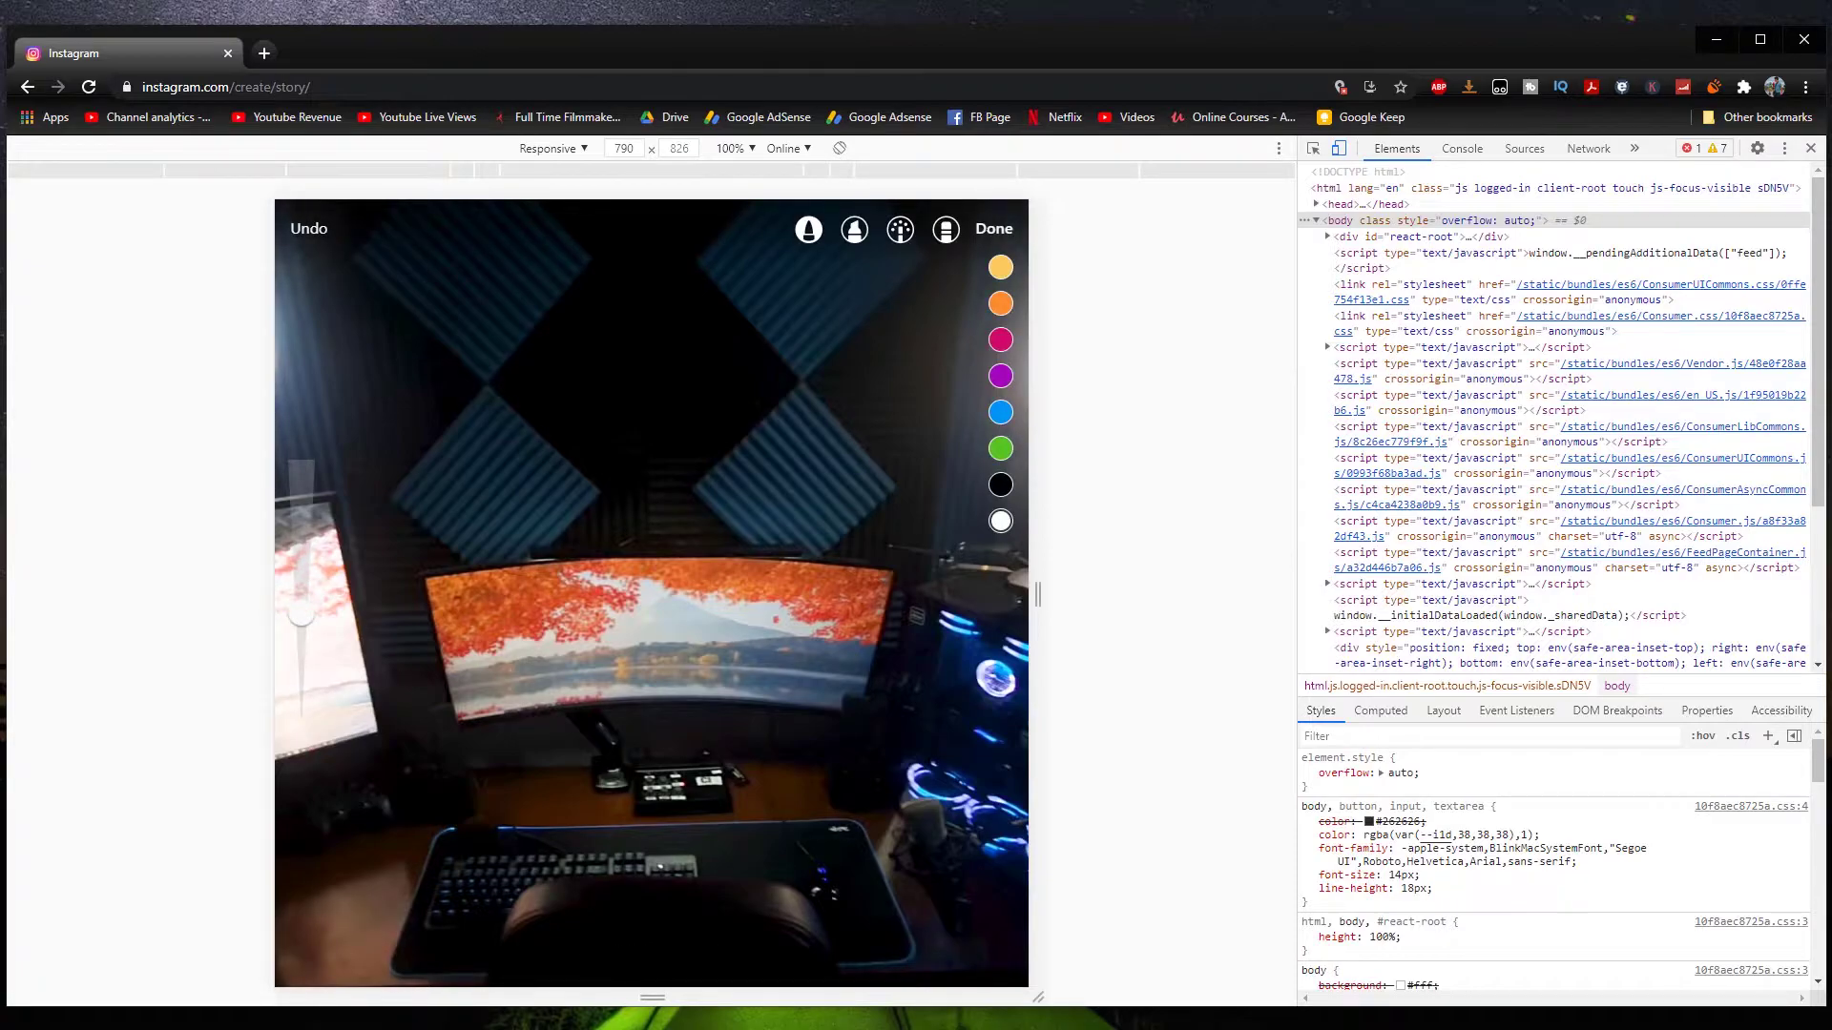
pyautogui.click(992, 229)
pyautogui.click(300, 229)
pyautogui.click(650, 666)
# Step: Start a new photo post using the desk setup picture from the Desktop folder
pyautogui.scroll(-3, 650, 576)
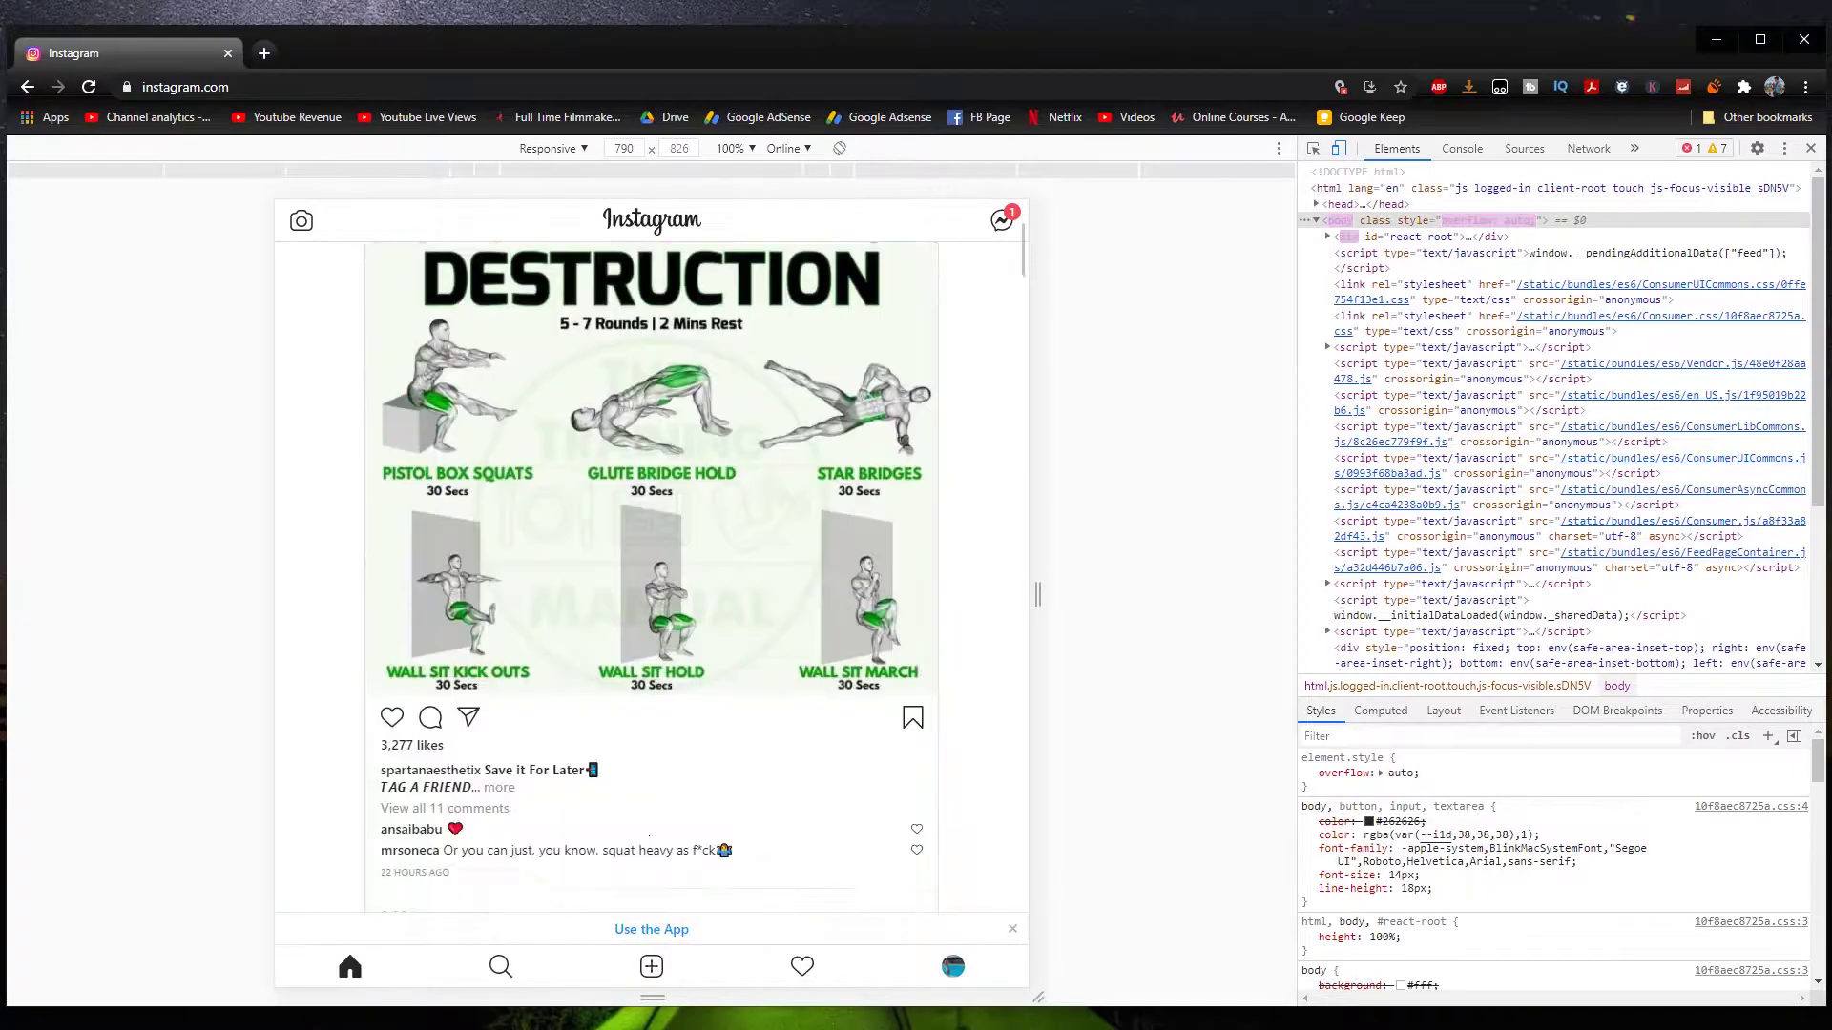
pyautogui.scroll(-15, 648, 835)
pyautogui.click(650, 966)
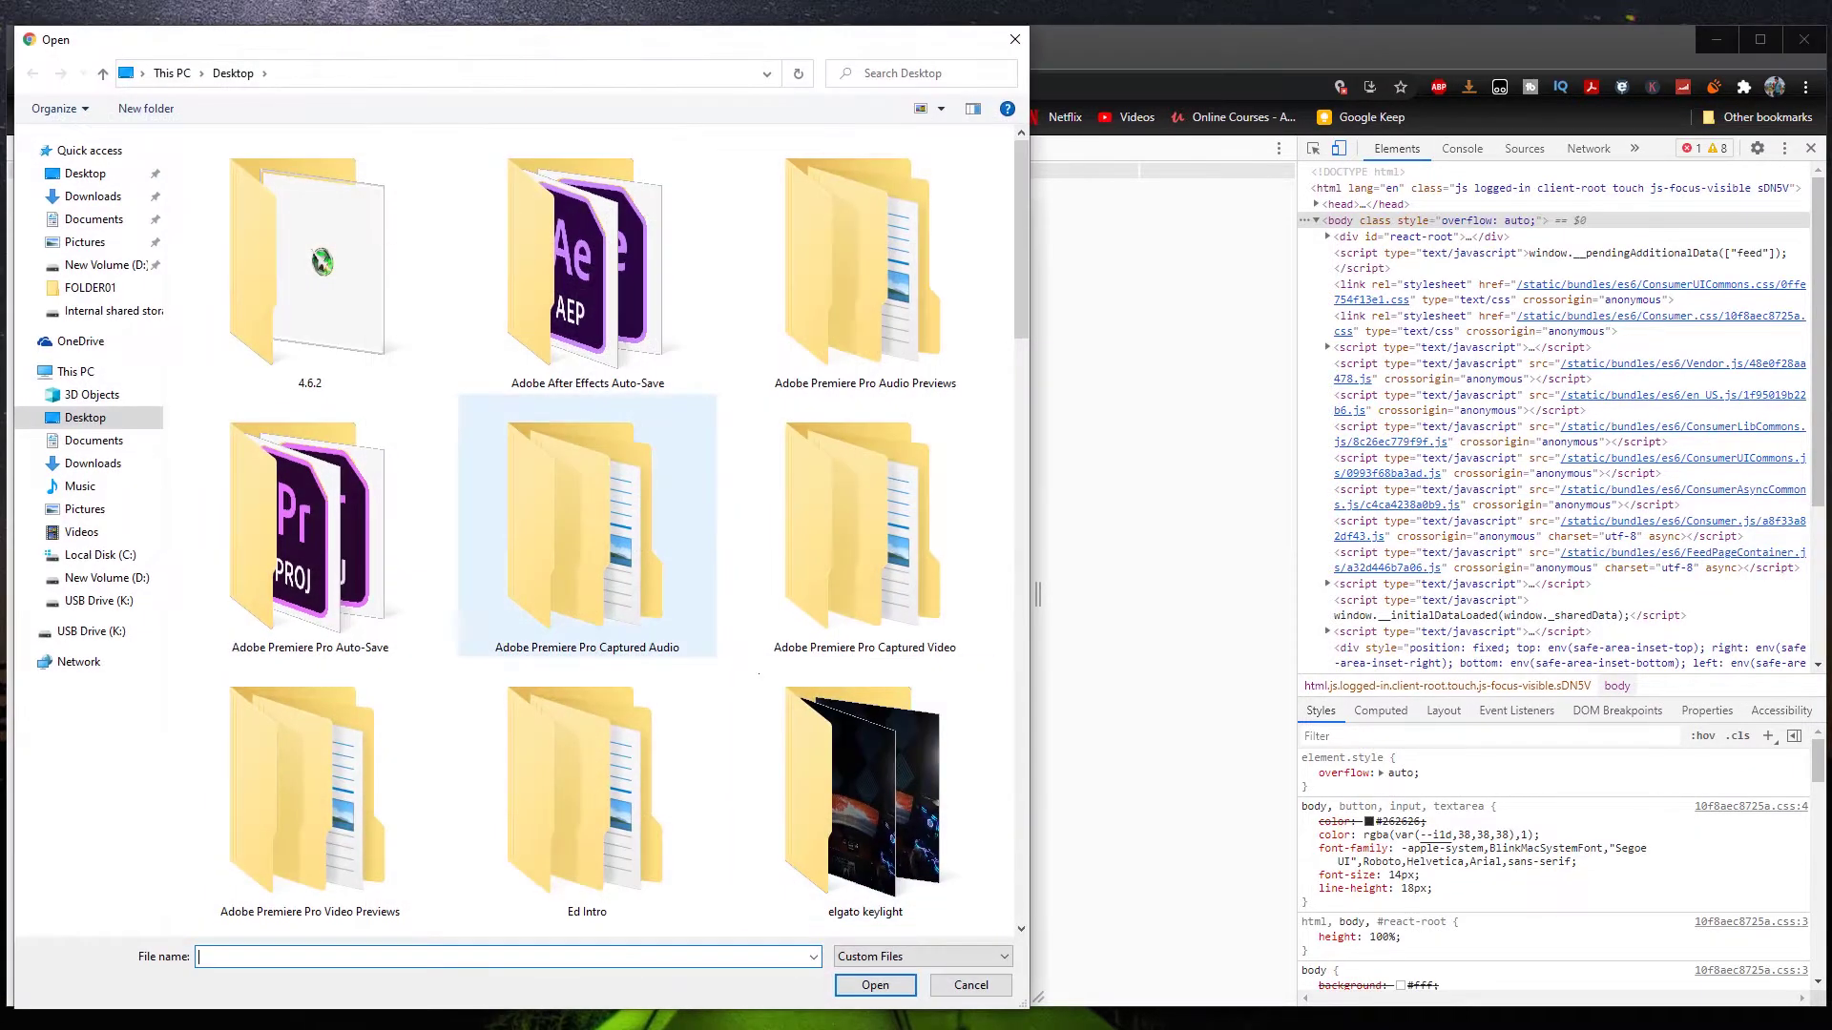
pyautogui.scroll(-5, 839, 763)
pyautogui.doubleClick(863, 563)
pyautogui.moveTo(649, 679)
pyautogui.mouseDown()
pyautogui.moveTo(739, 683)
pyautogui.moveTo(638, 679)
pyautogui.mouseUp()
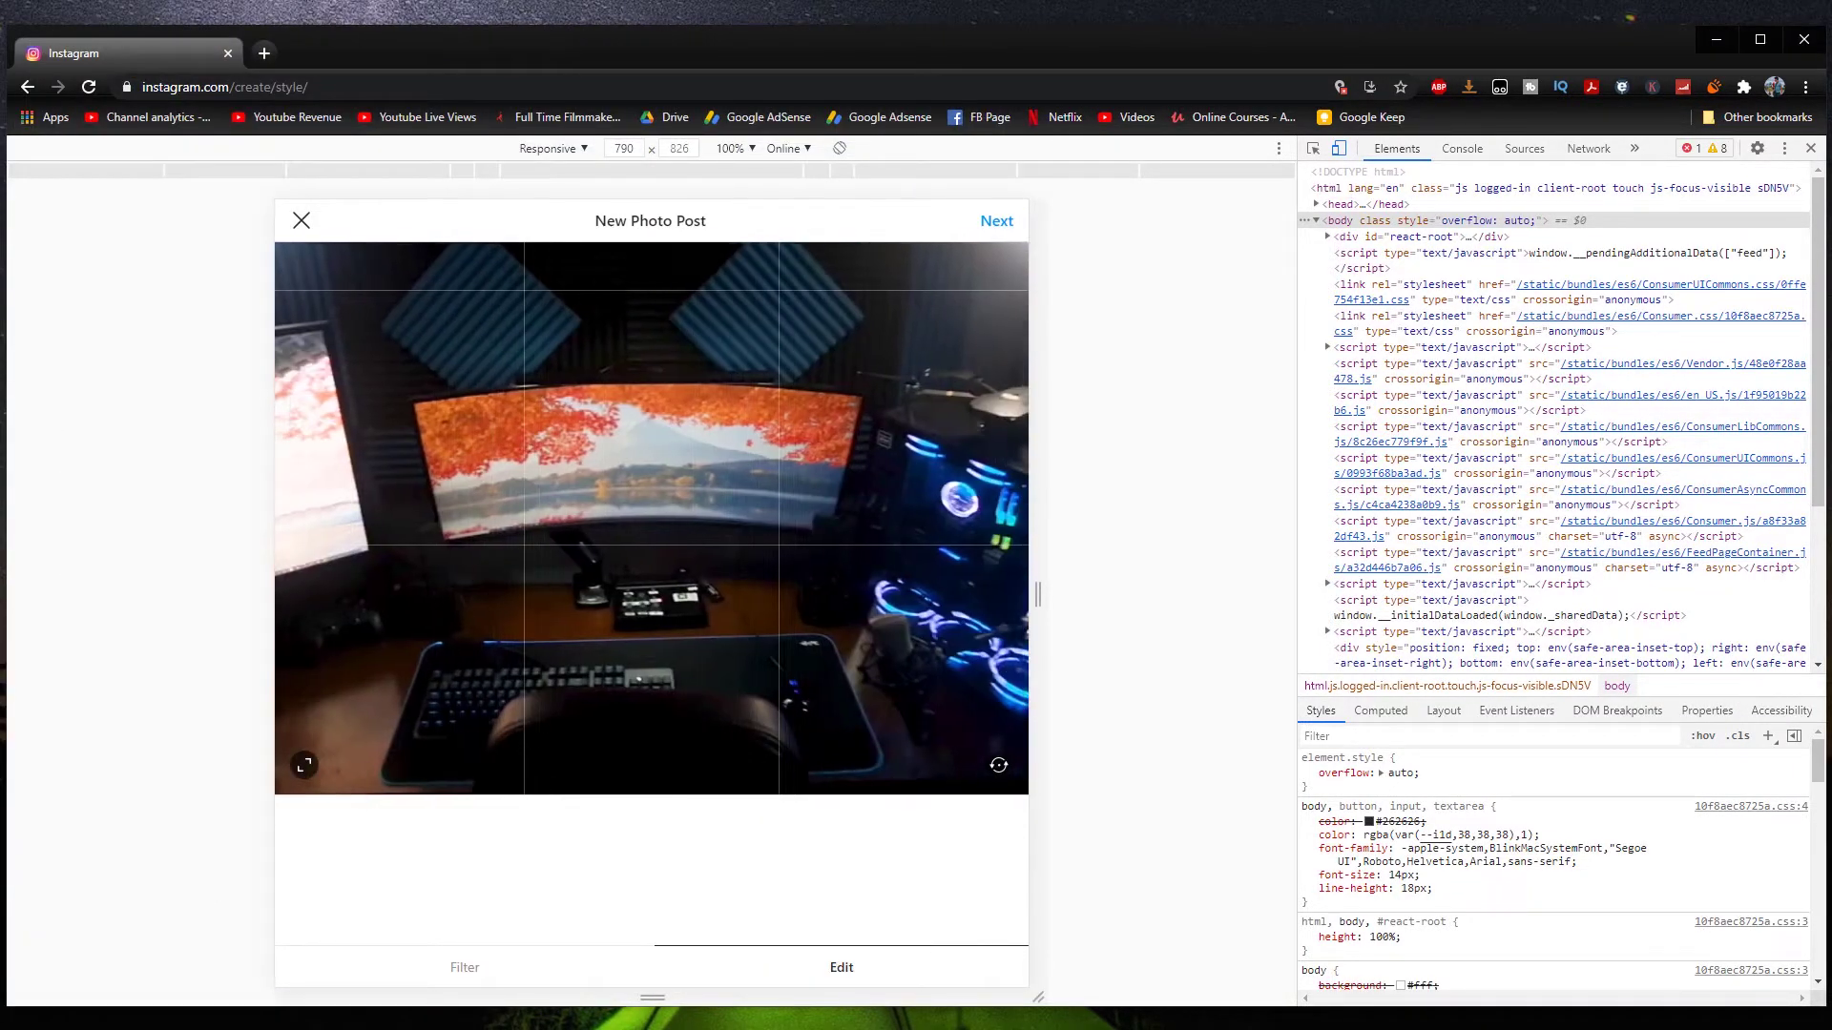
# Step: Fit the whole desk setup picture into the post's frame and advance through the new post
pyautogui.click(304, 764)
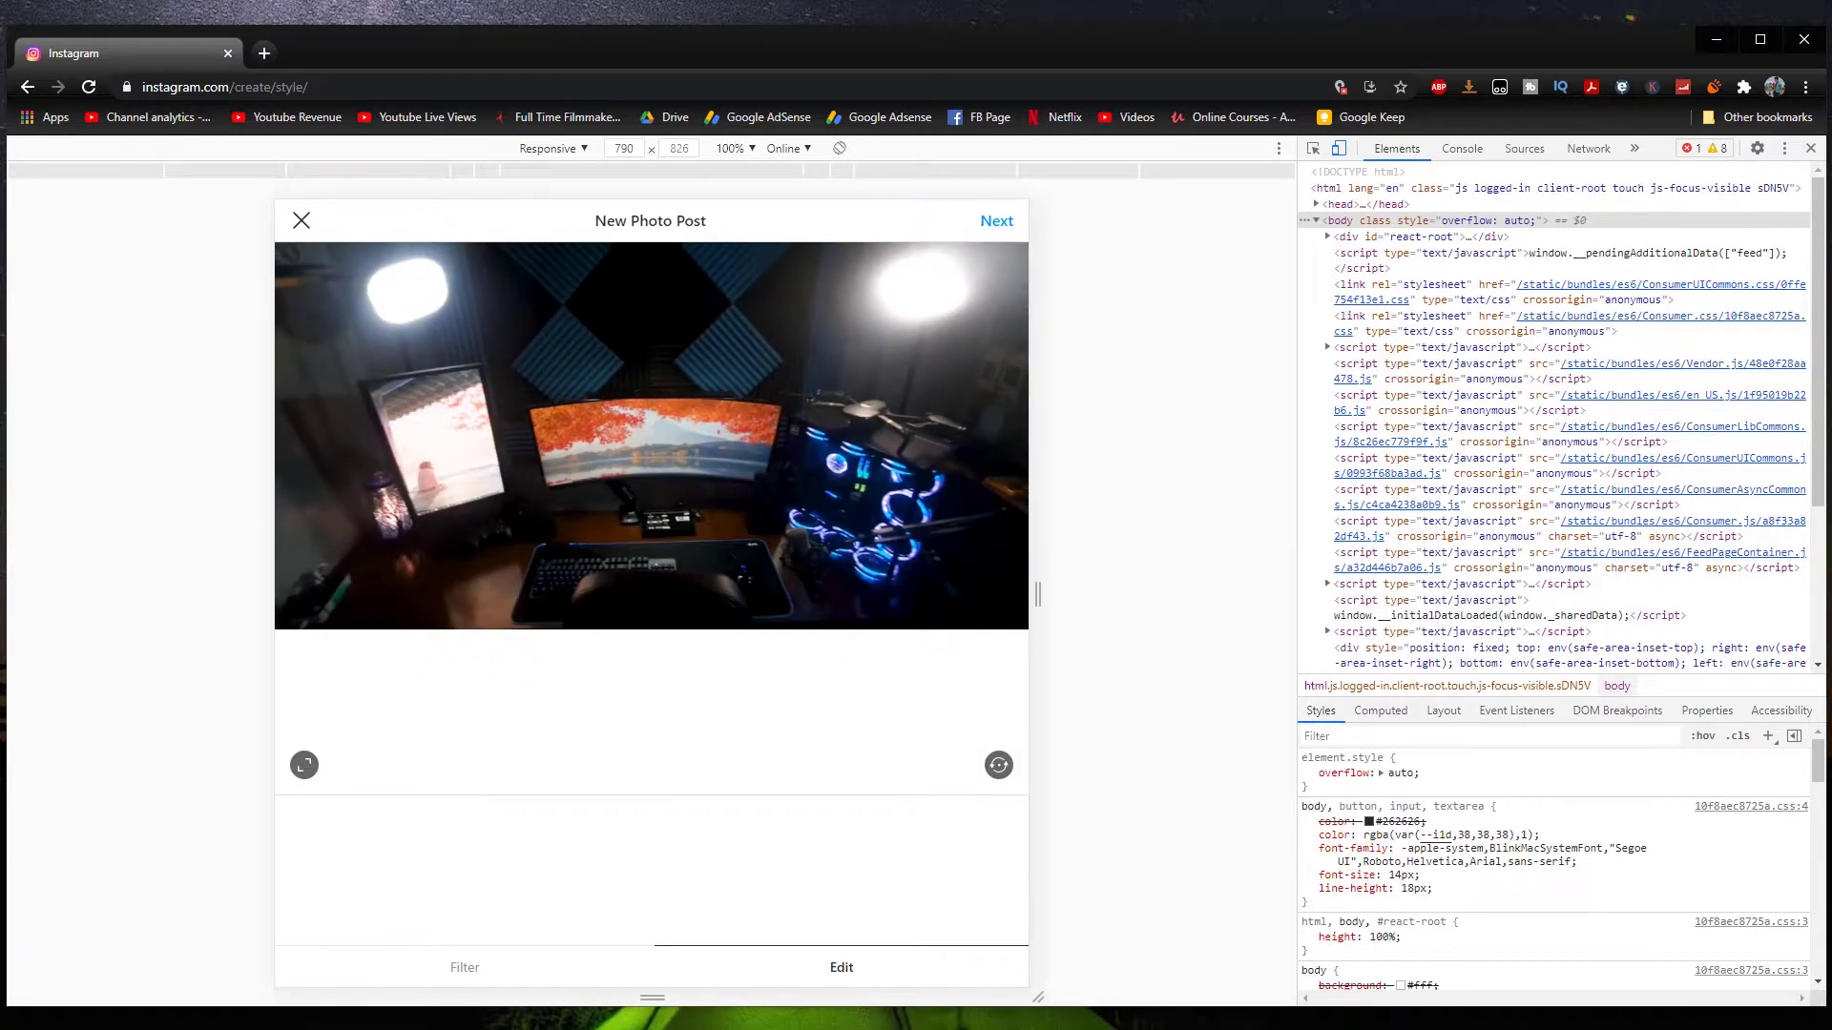
pyautogui.click(995, 220)
pyautogui.click(382, 269)
pyautogui.click(992, 220)
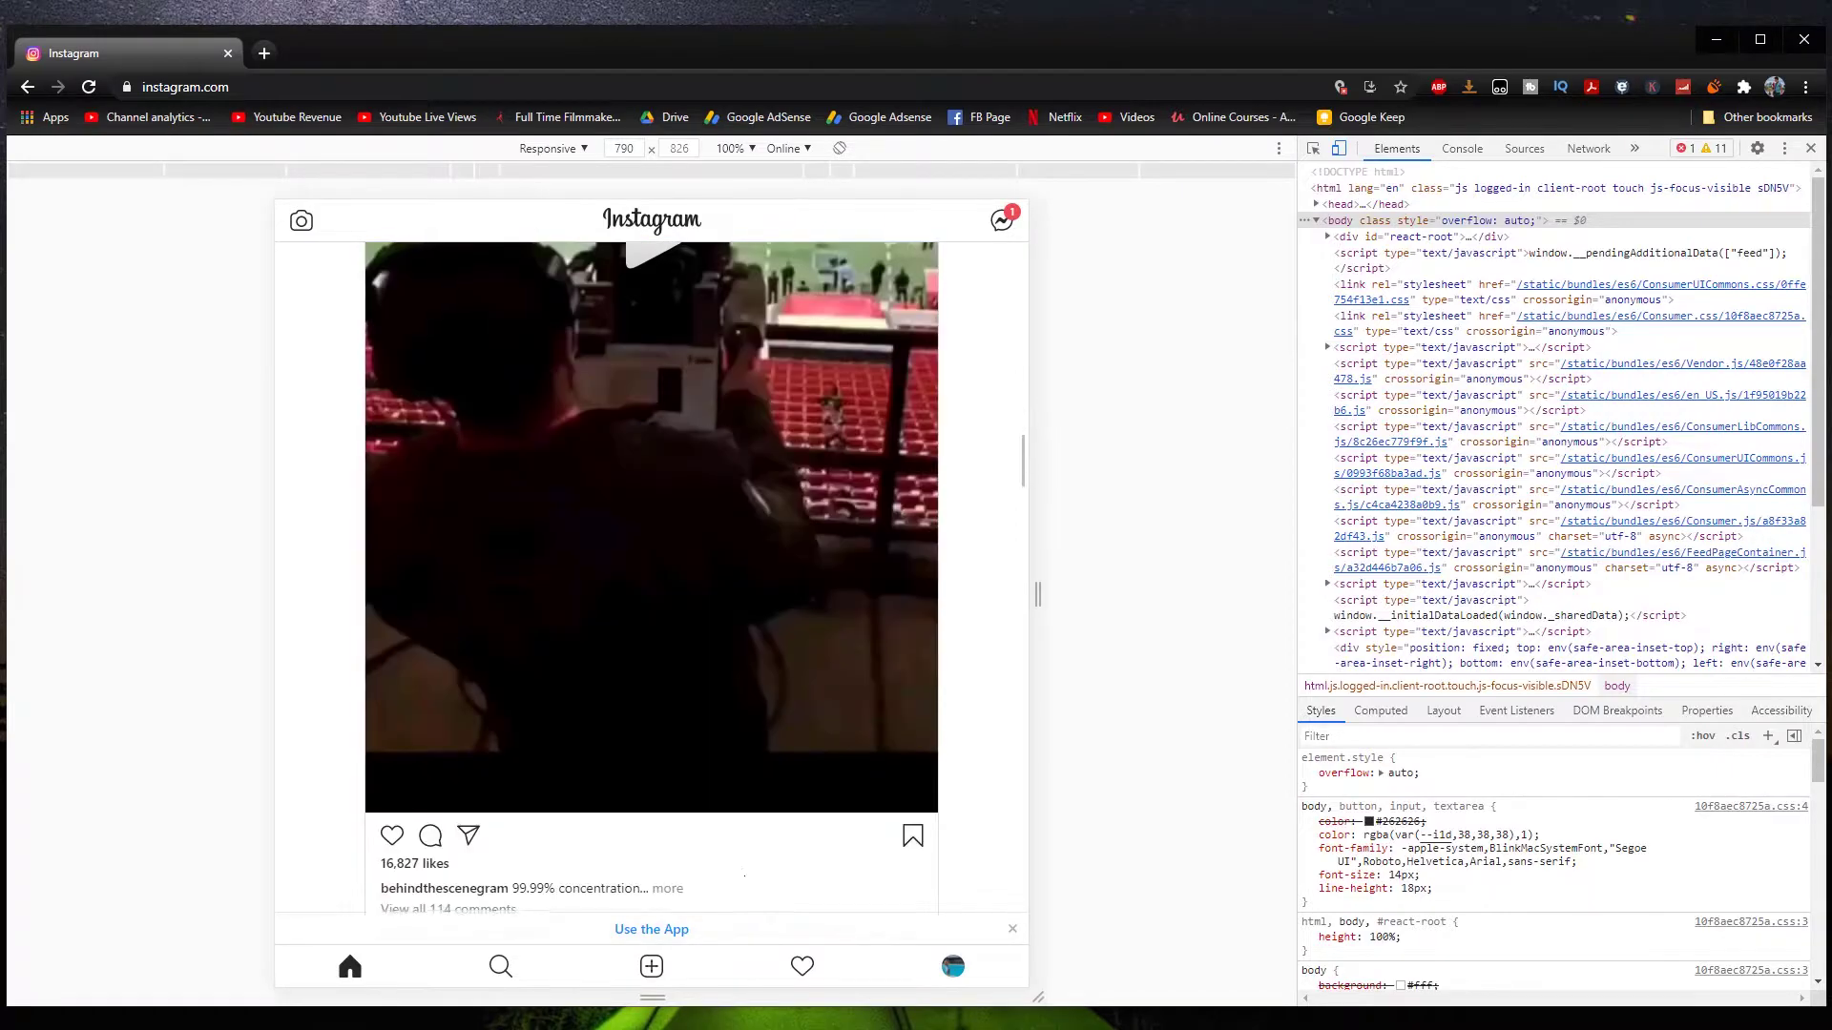
# Step: View the Activity page and look through the row of stories on the home feed
pyautogui.scroll(-5, 652, 573)
pyautogui.click(802, 967)
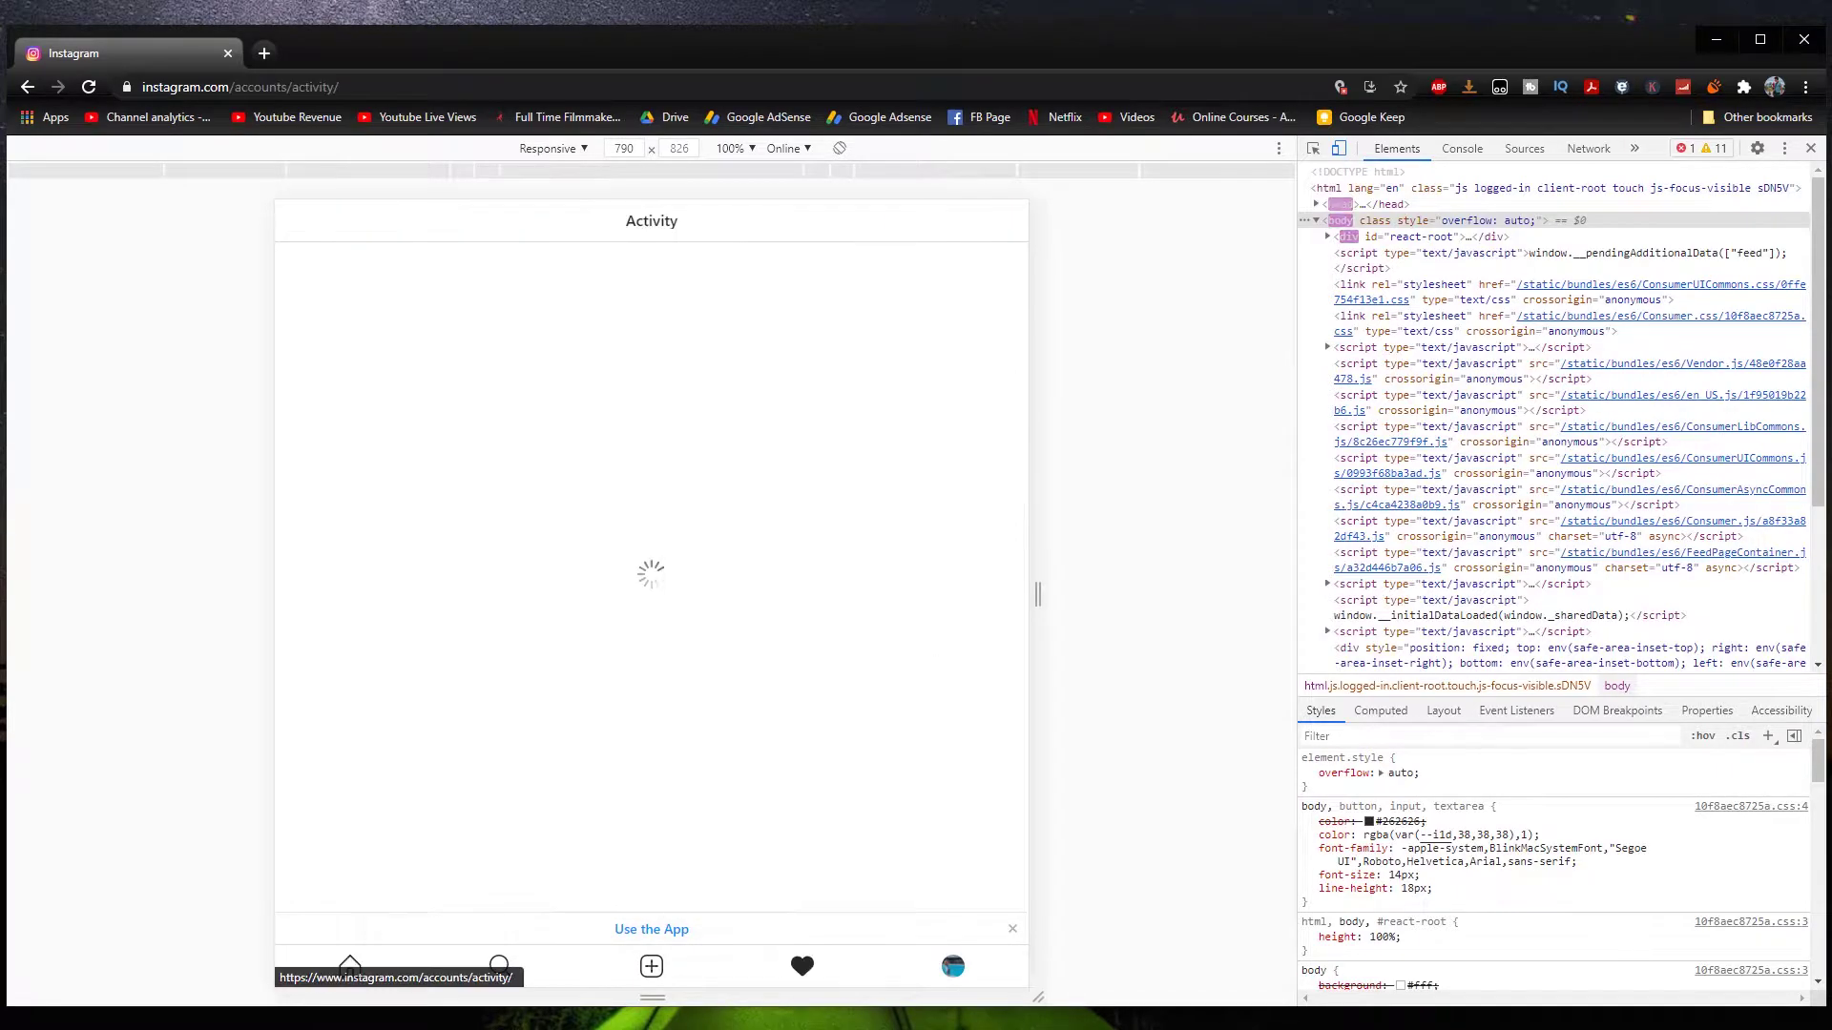
pyautogui.click(349, 967)
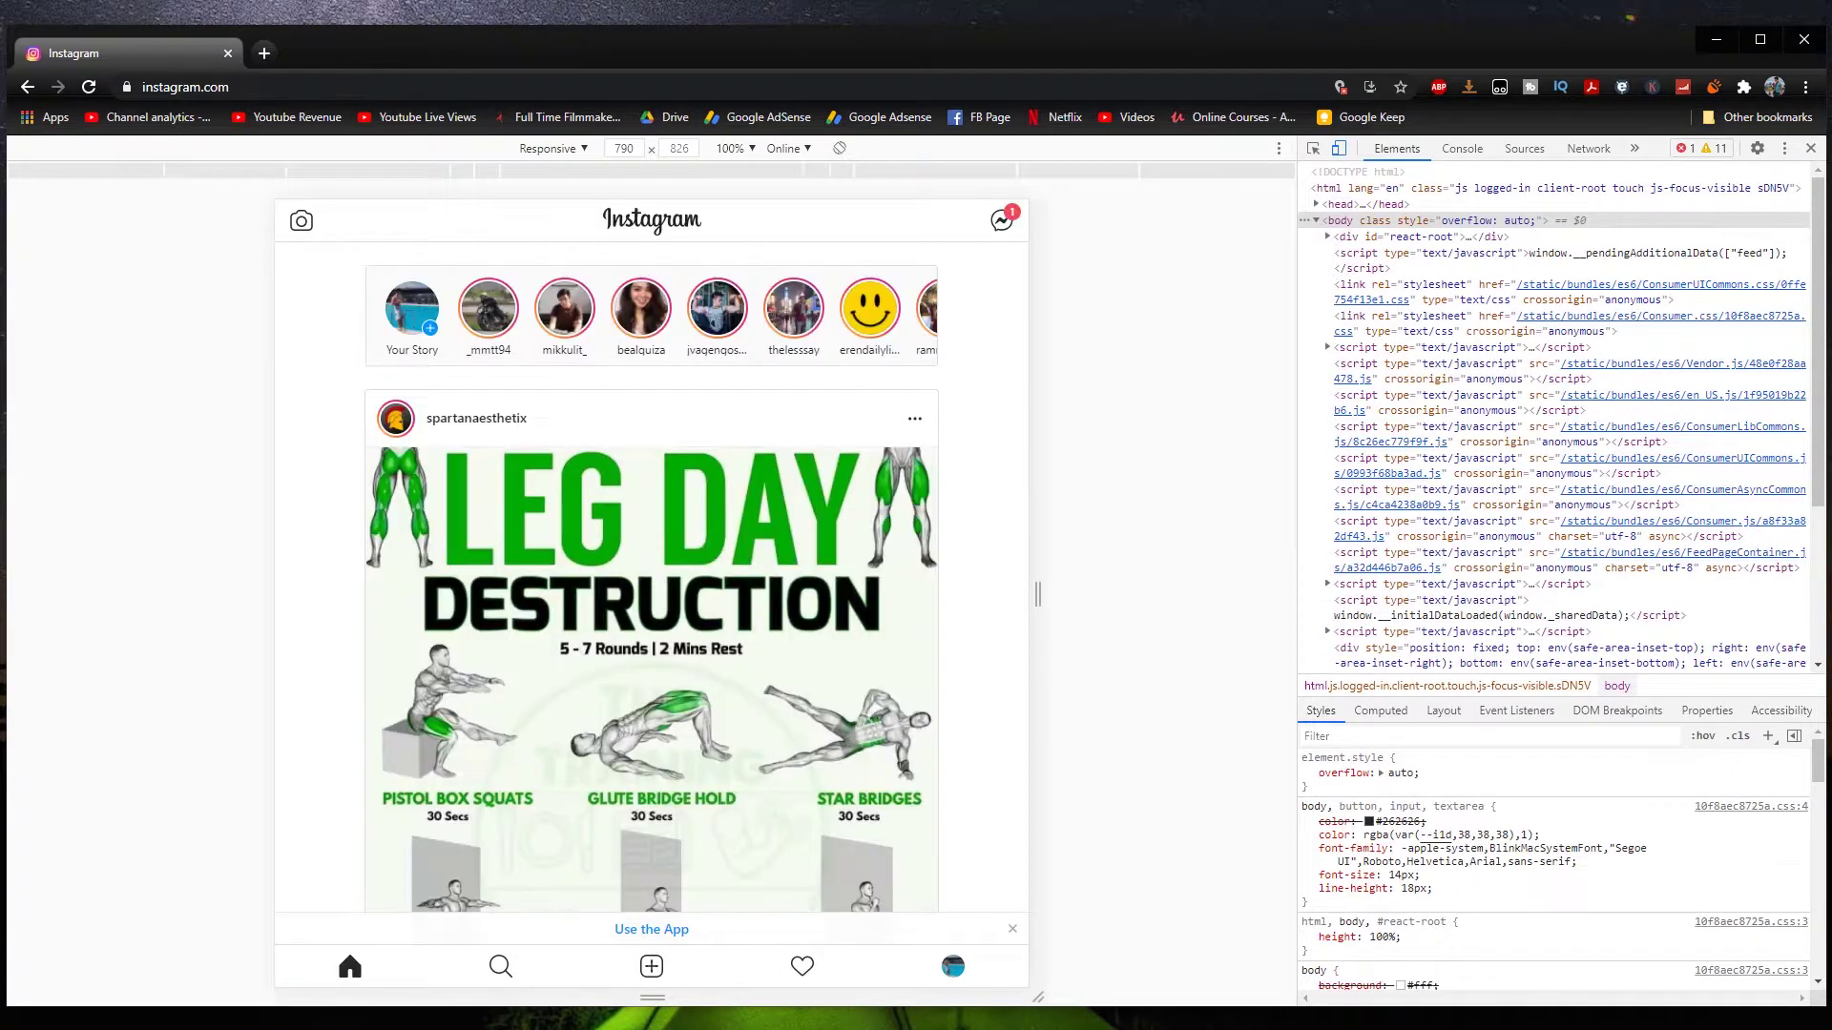
pyautogui.moveTo(849, 315); pyautogui.dragTo(406, 341)
# Step: Open the account's own profile page and look through its posts
pyautogui.click(952, 967)
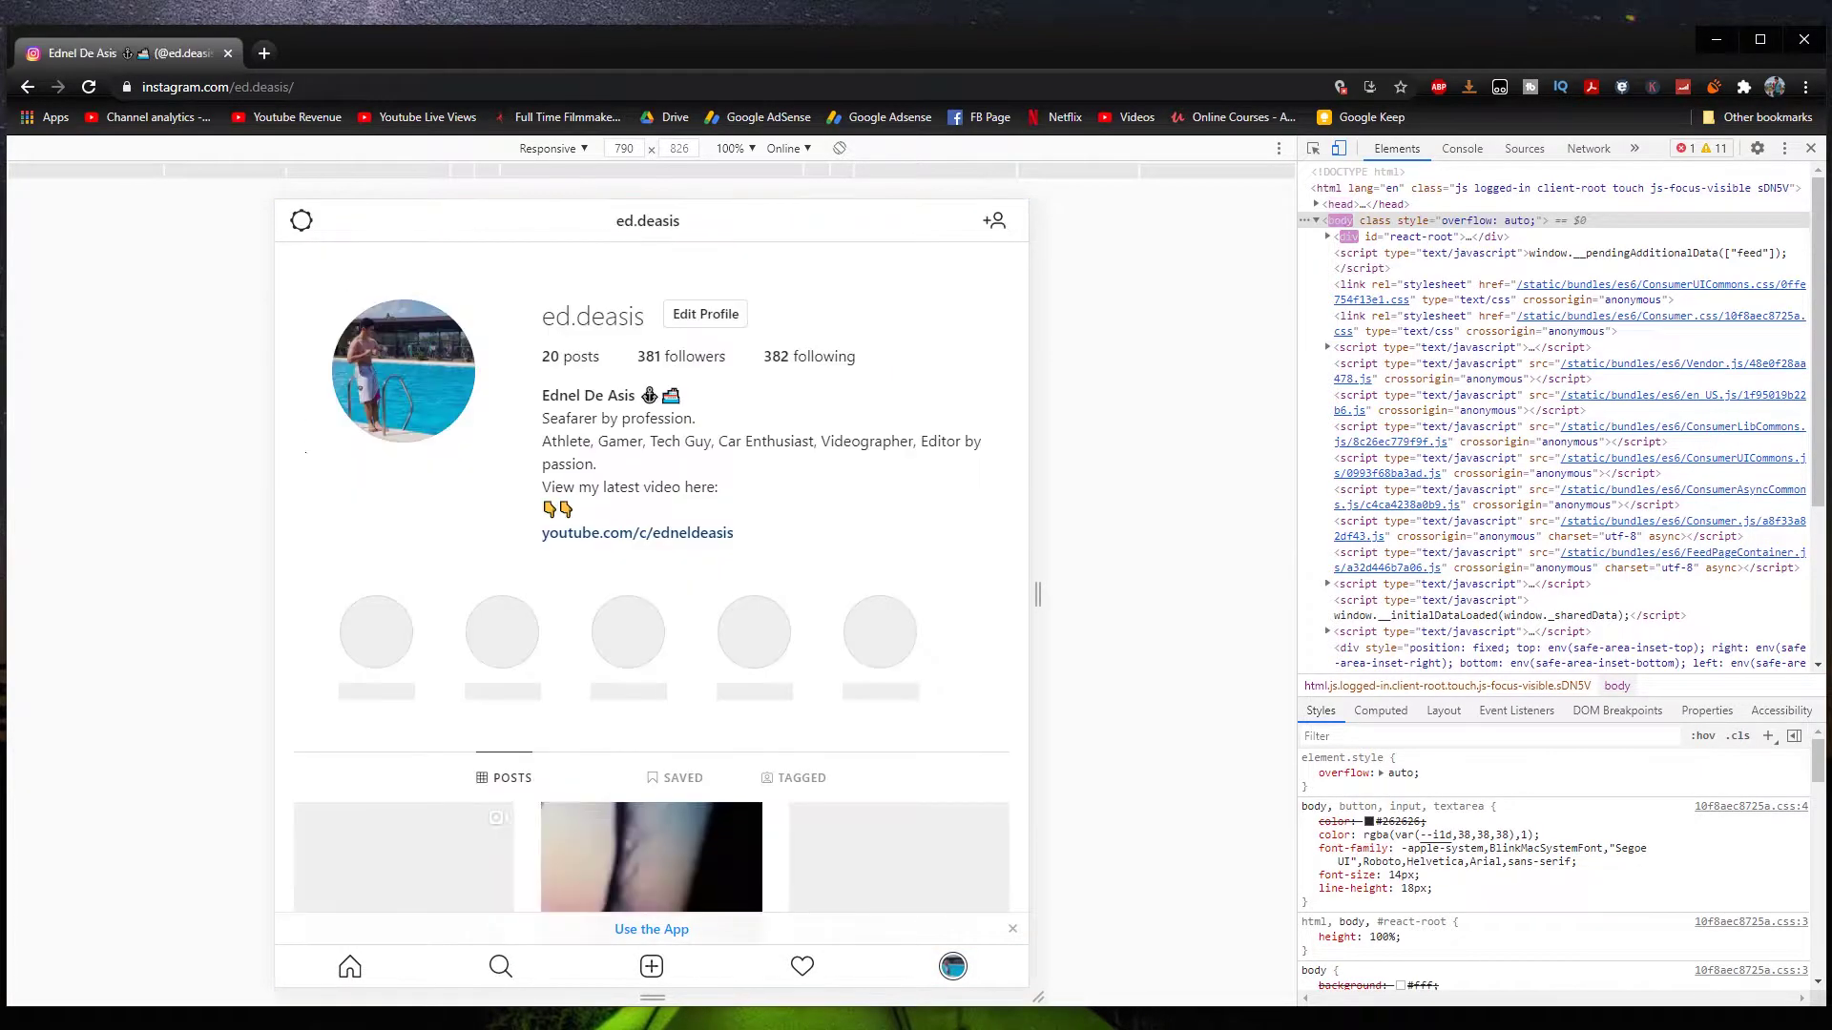
pyautogui.scroll(-5, 607, 707)
pyautogui.scroll(5, 607, 707)
pyautogui.scroll(-15, 607, 706)
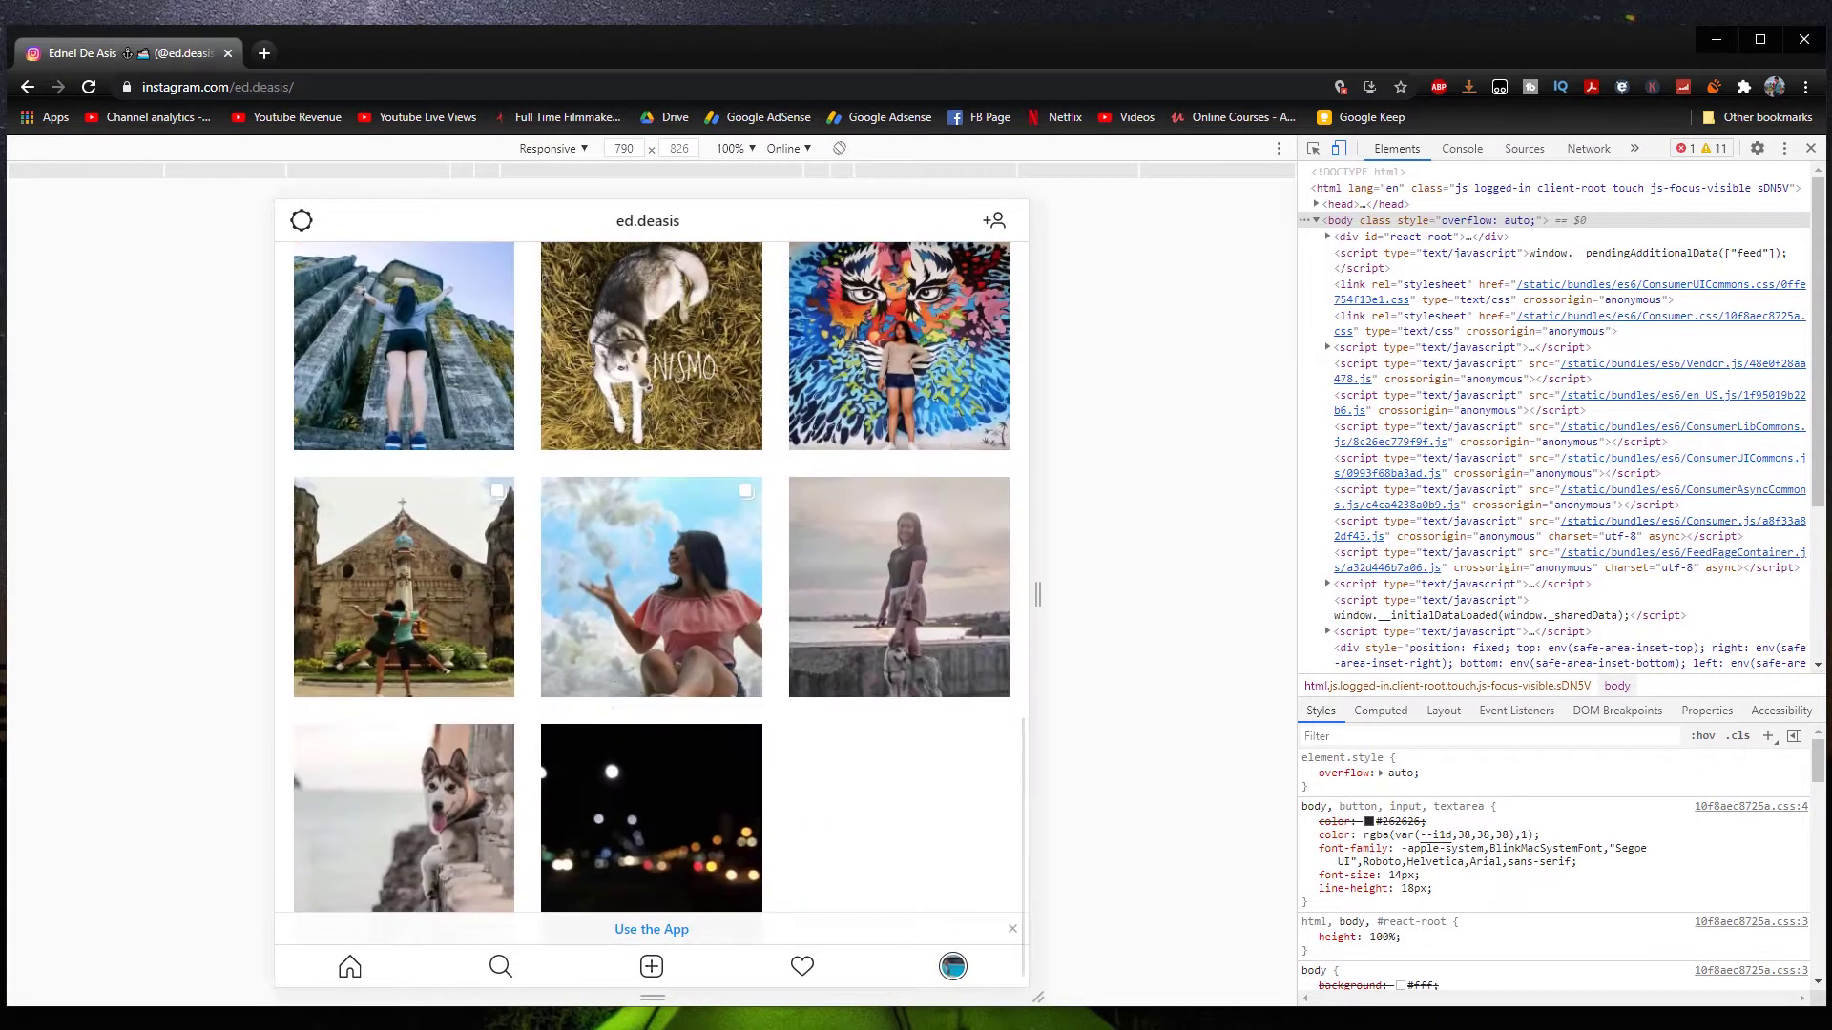
pyautogui.scroll(14, 607, 707)
pyautogui.scroll(3, 607, 707)
pyautogui.scroll(-10, 566, 609)
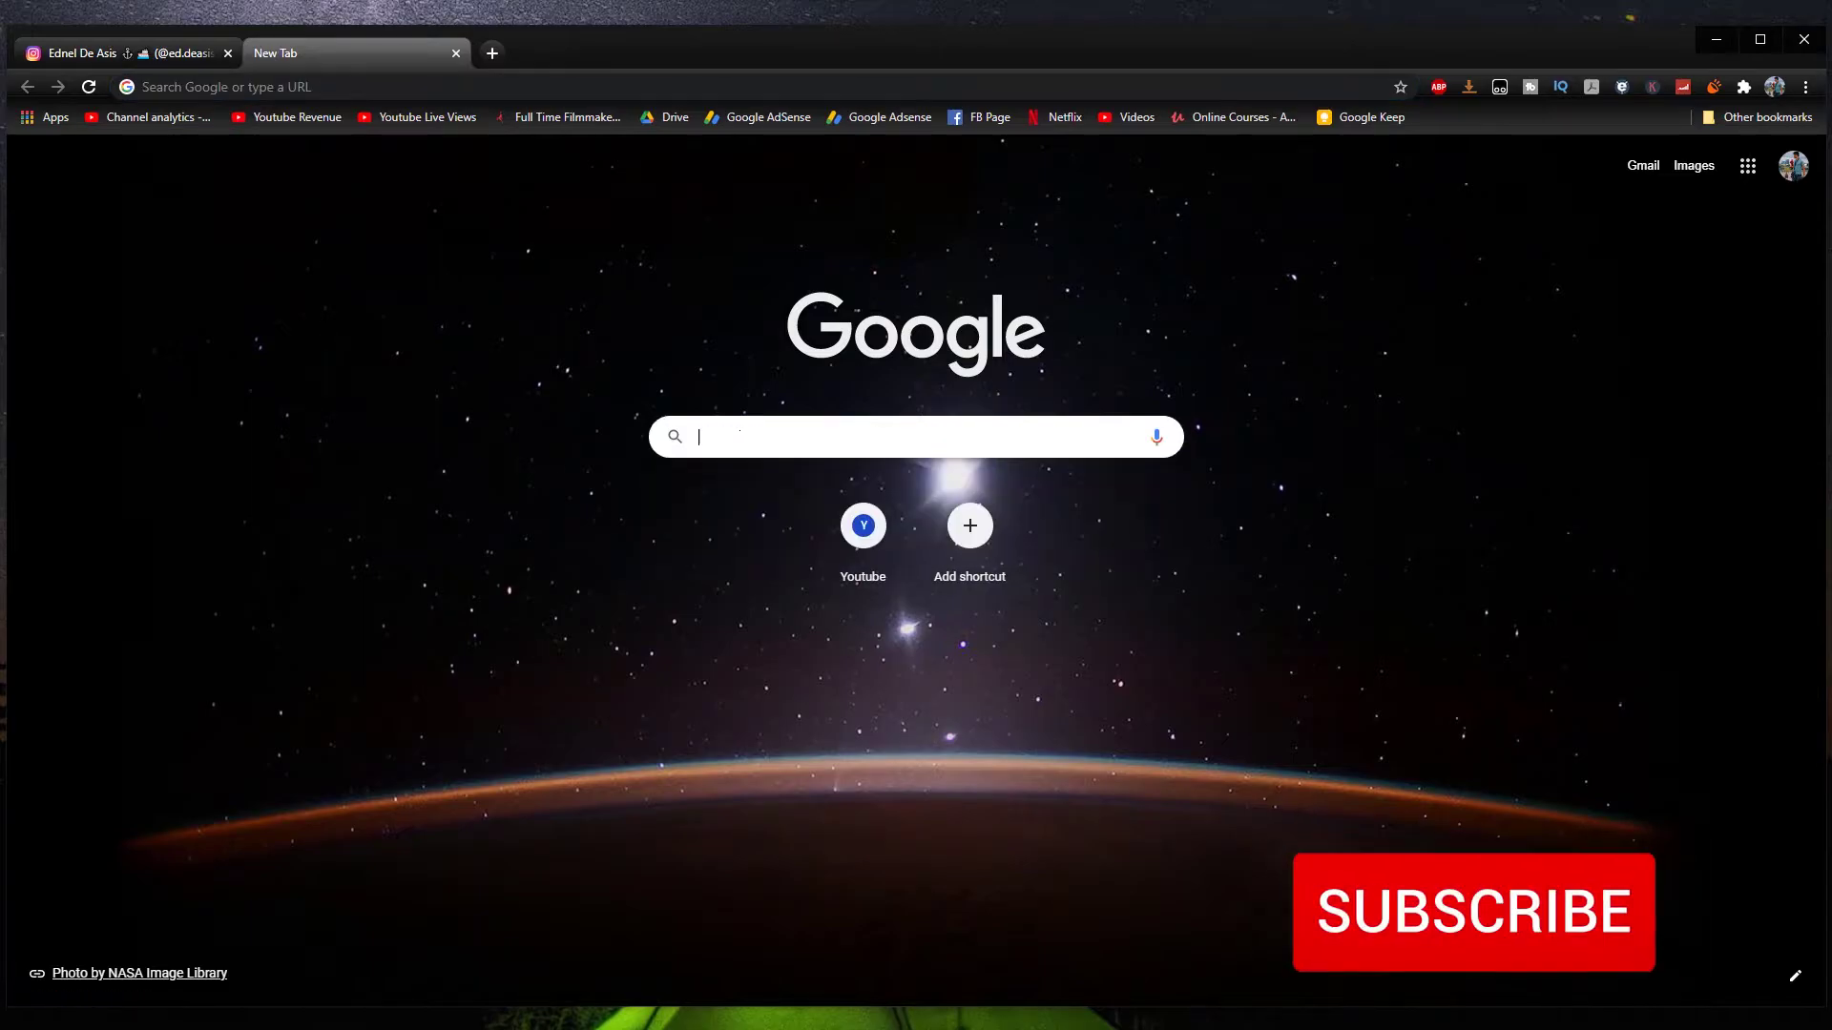
# Step: Search Google for "desktopify" in a new tab and open the extension's Chrome Web Store listing
pyautogui.write('desktopify')
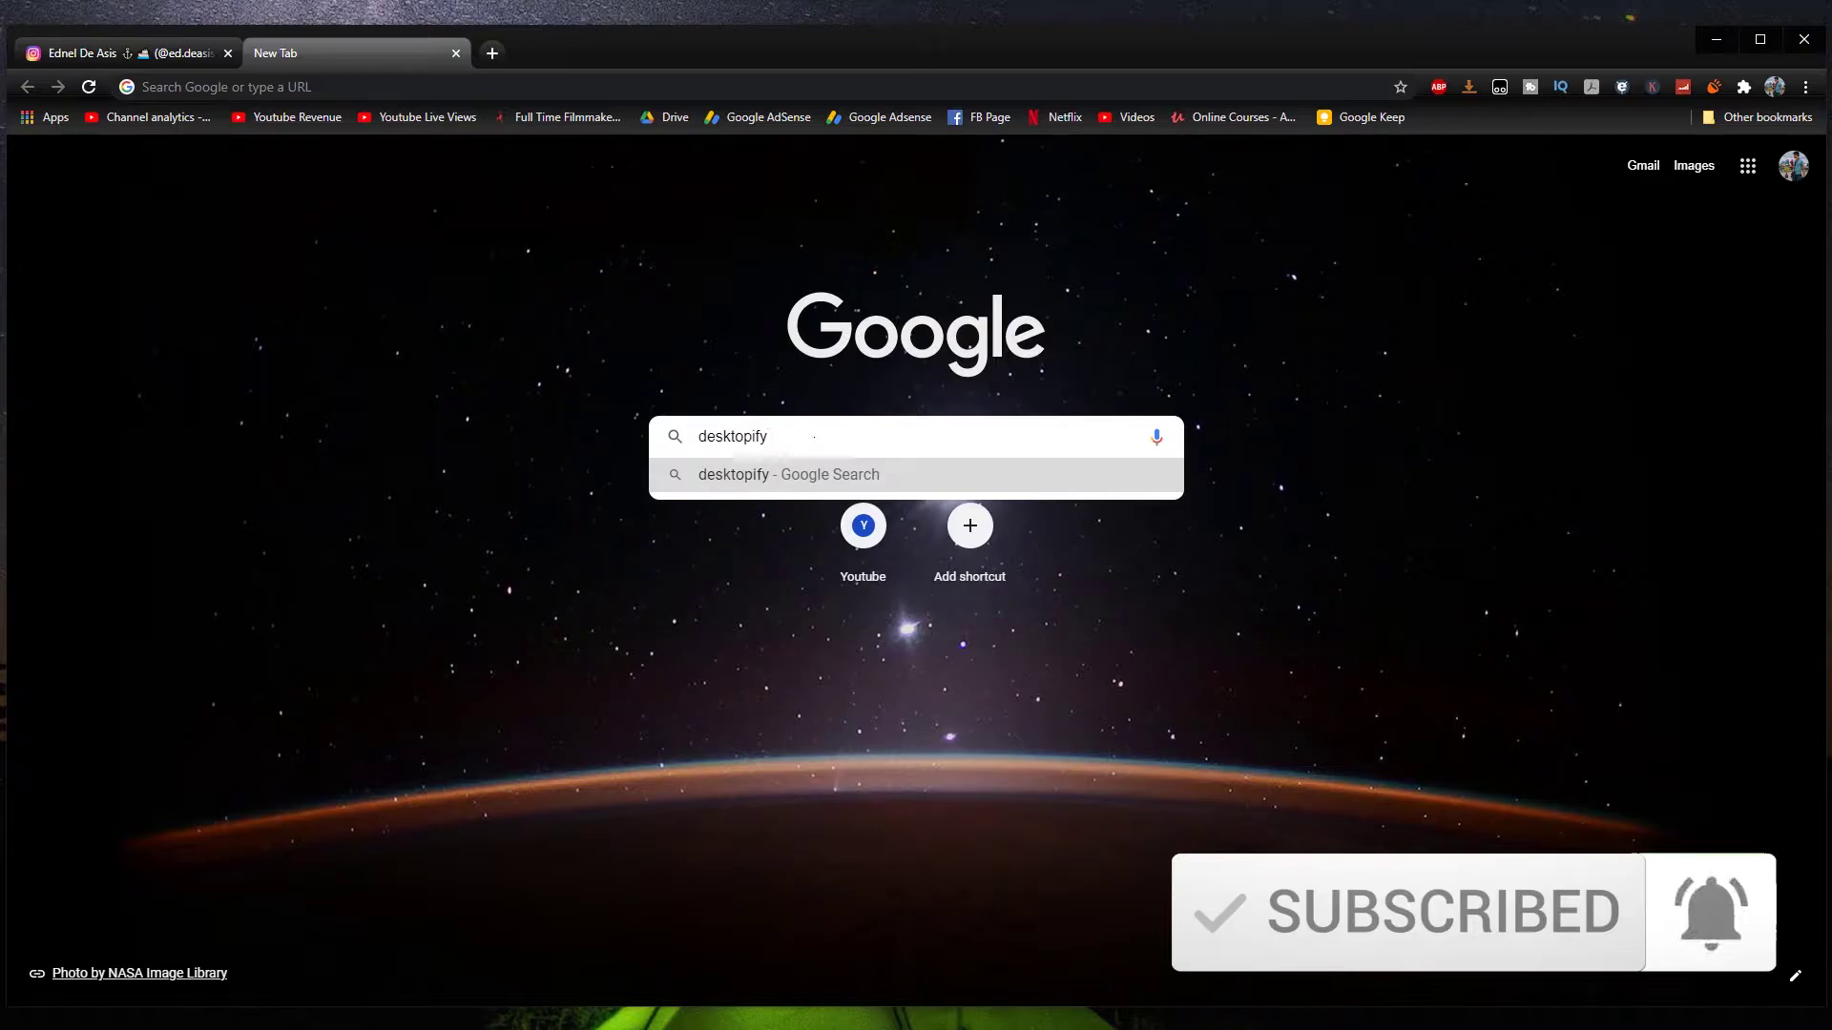
pyautogui.press('Return')
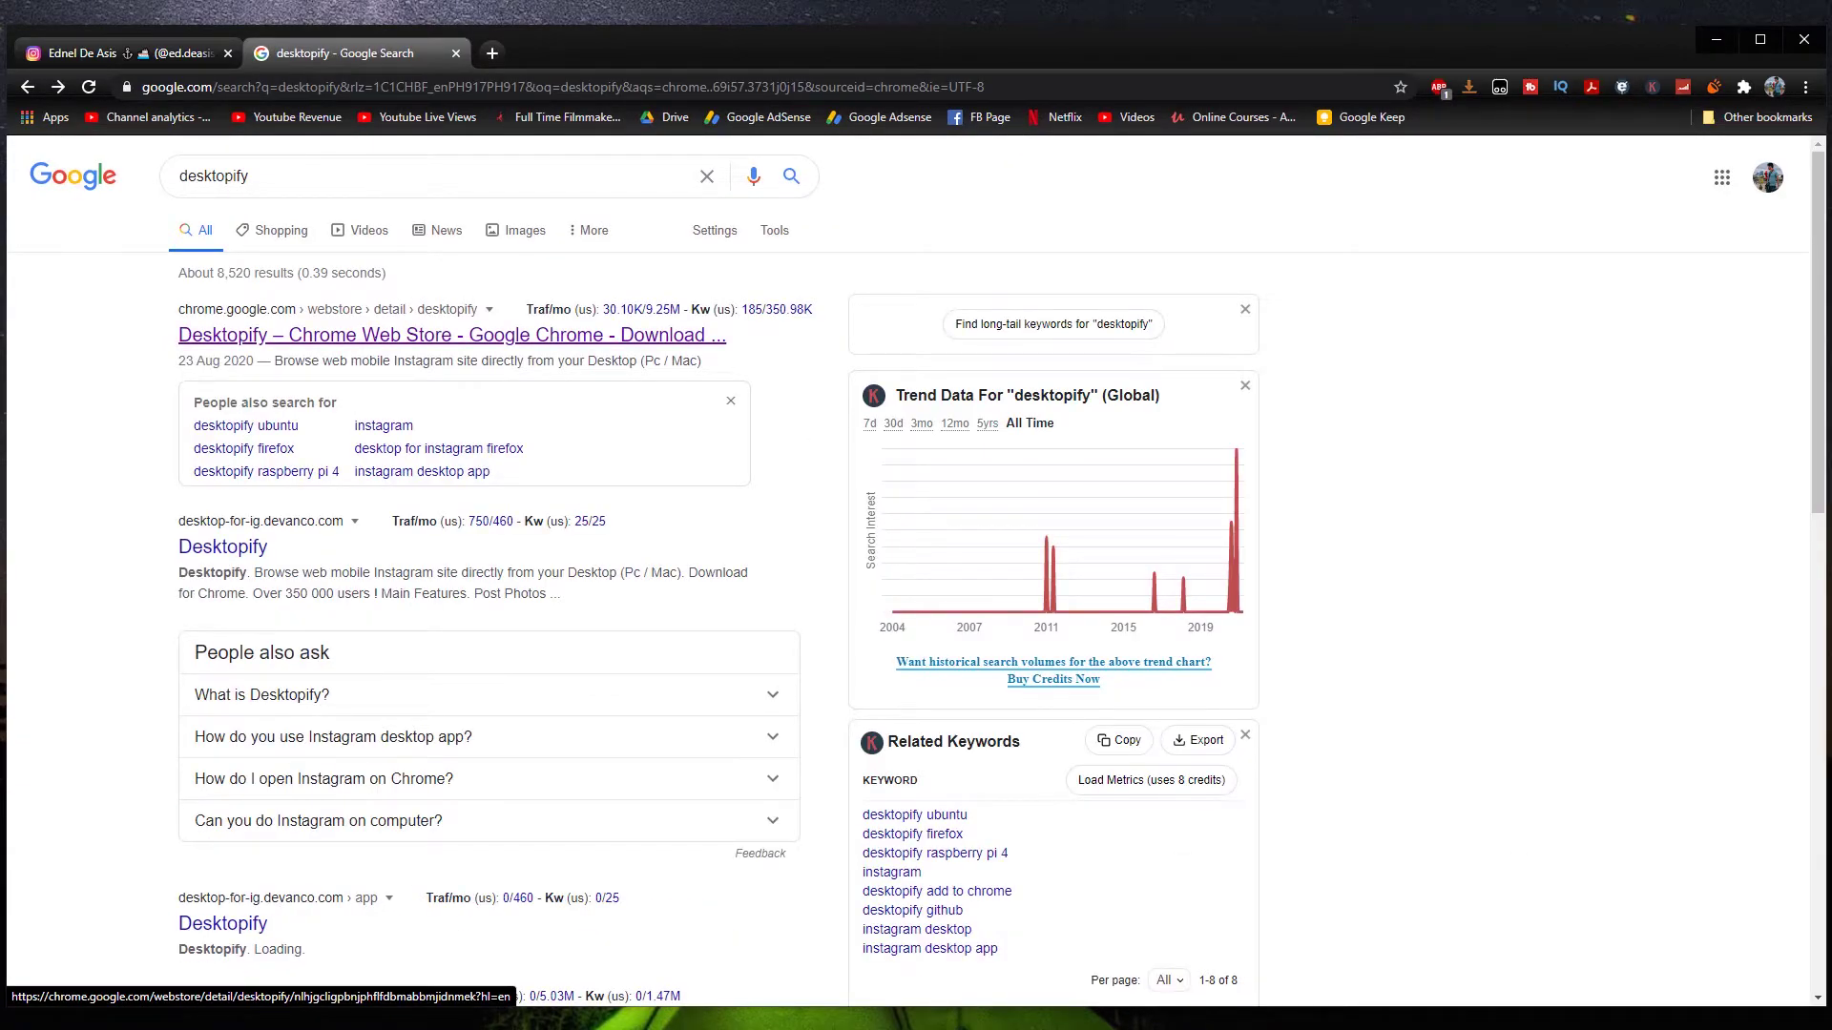
pyautogui.click(448, 335)
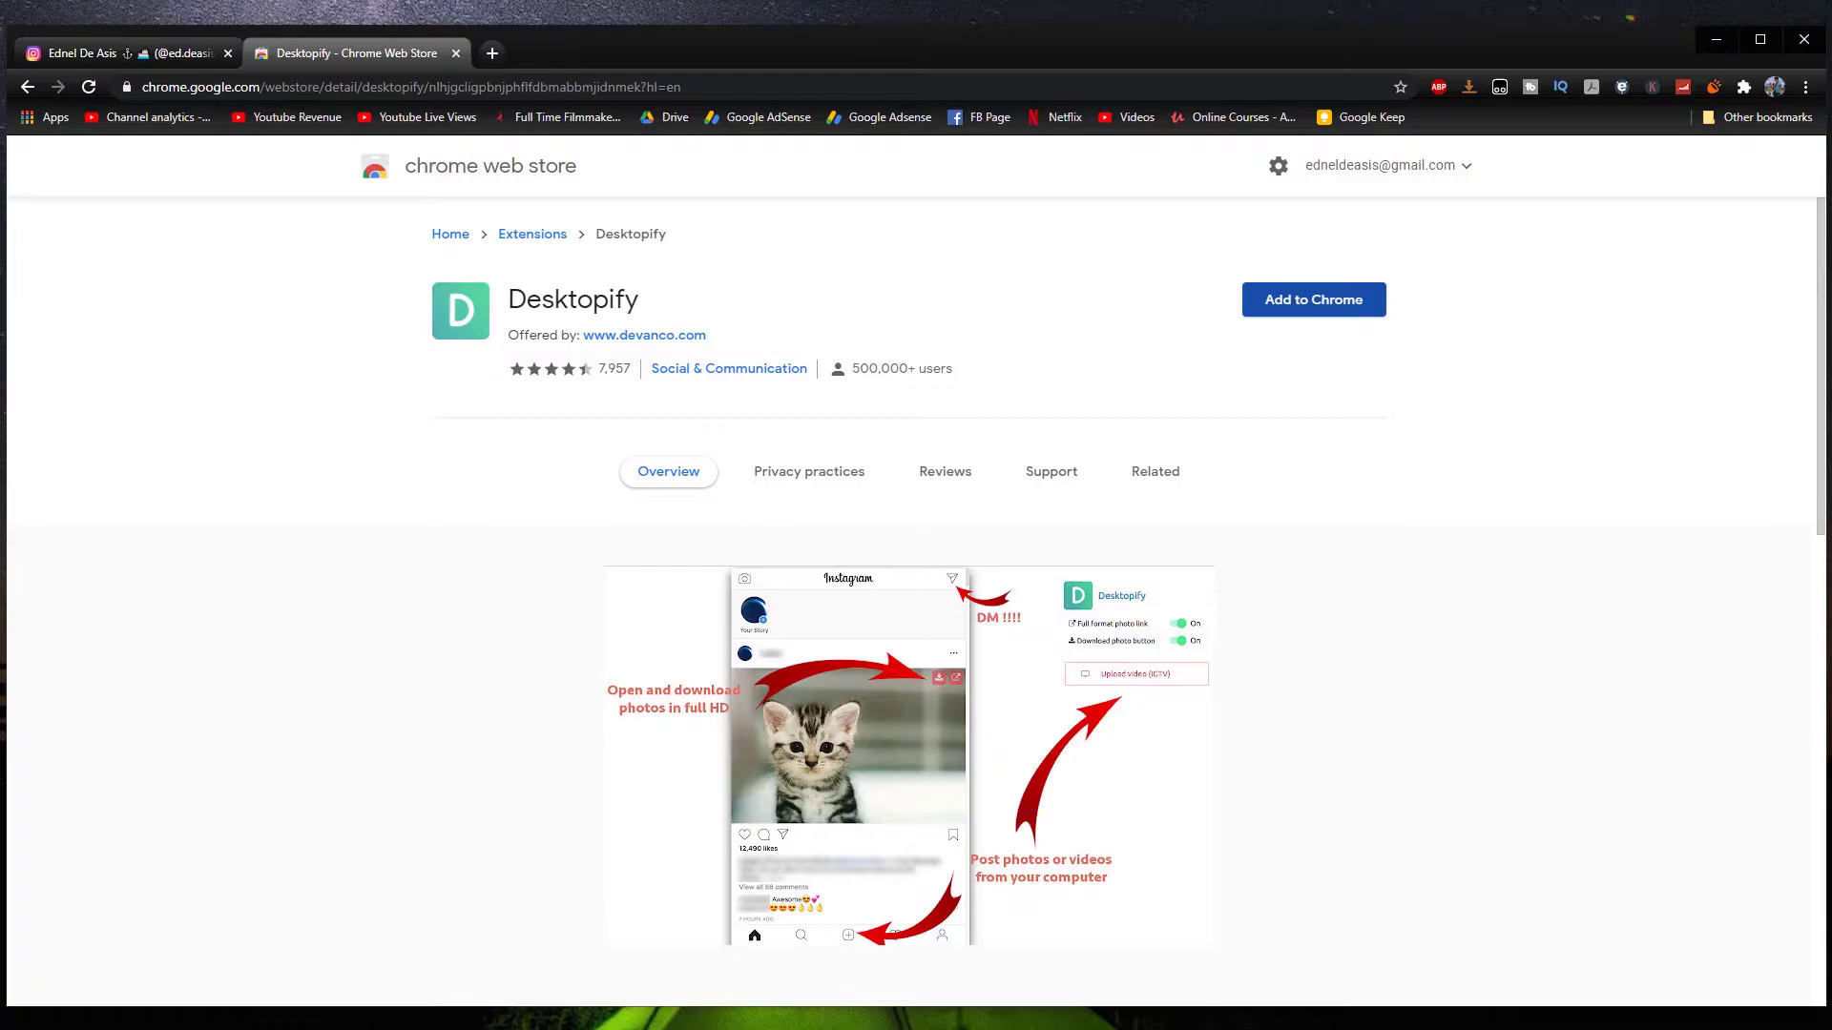
# Step: Add the Desktopify extension to Chrome and approve its permissions
pyautogui.click(1312, 299)
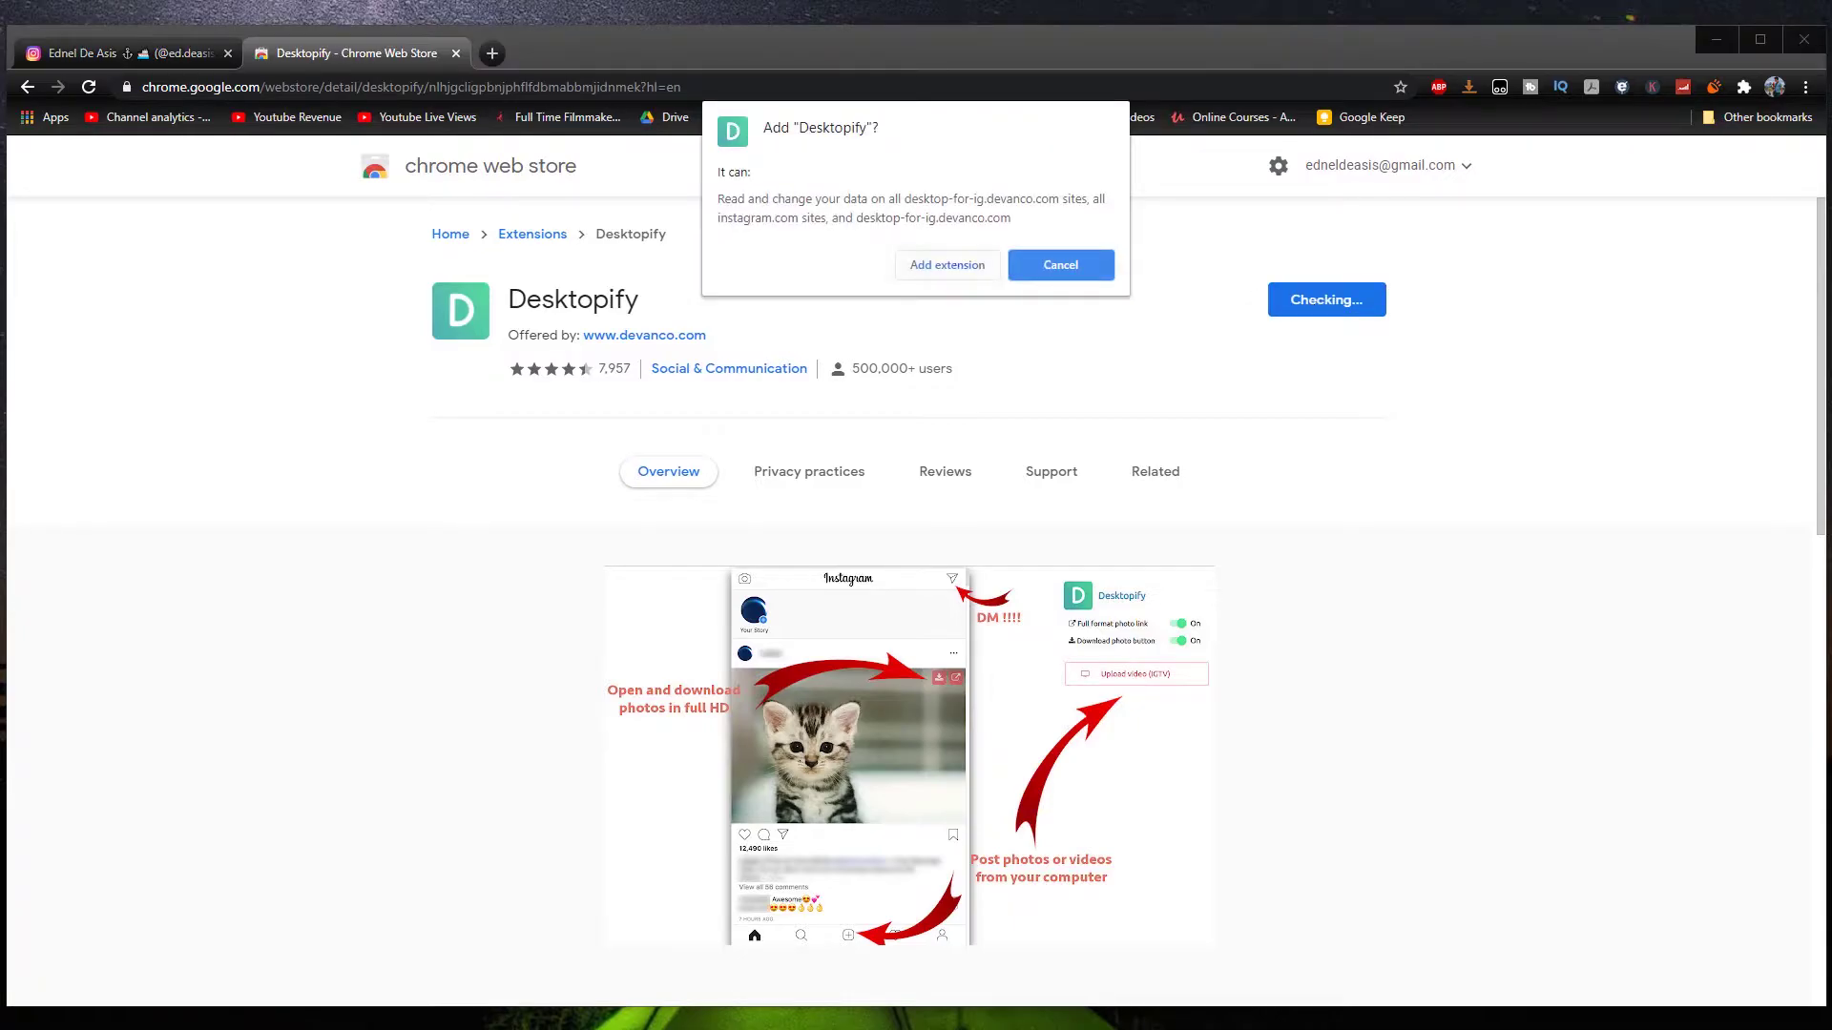
pyautogui.click(928, 272)
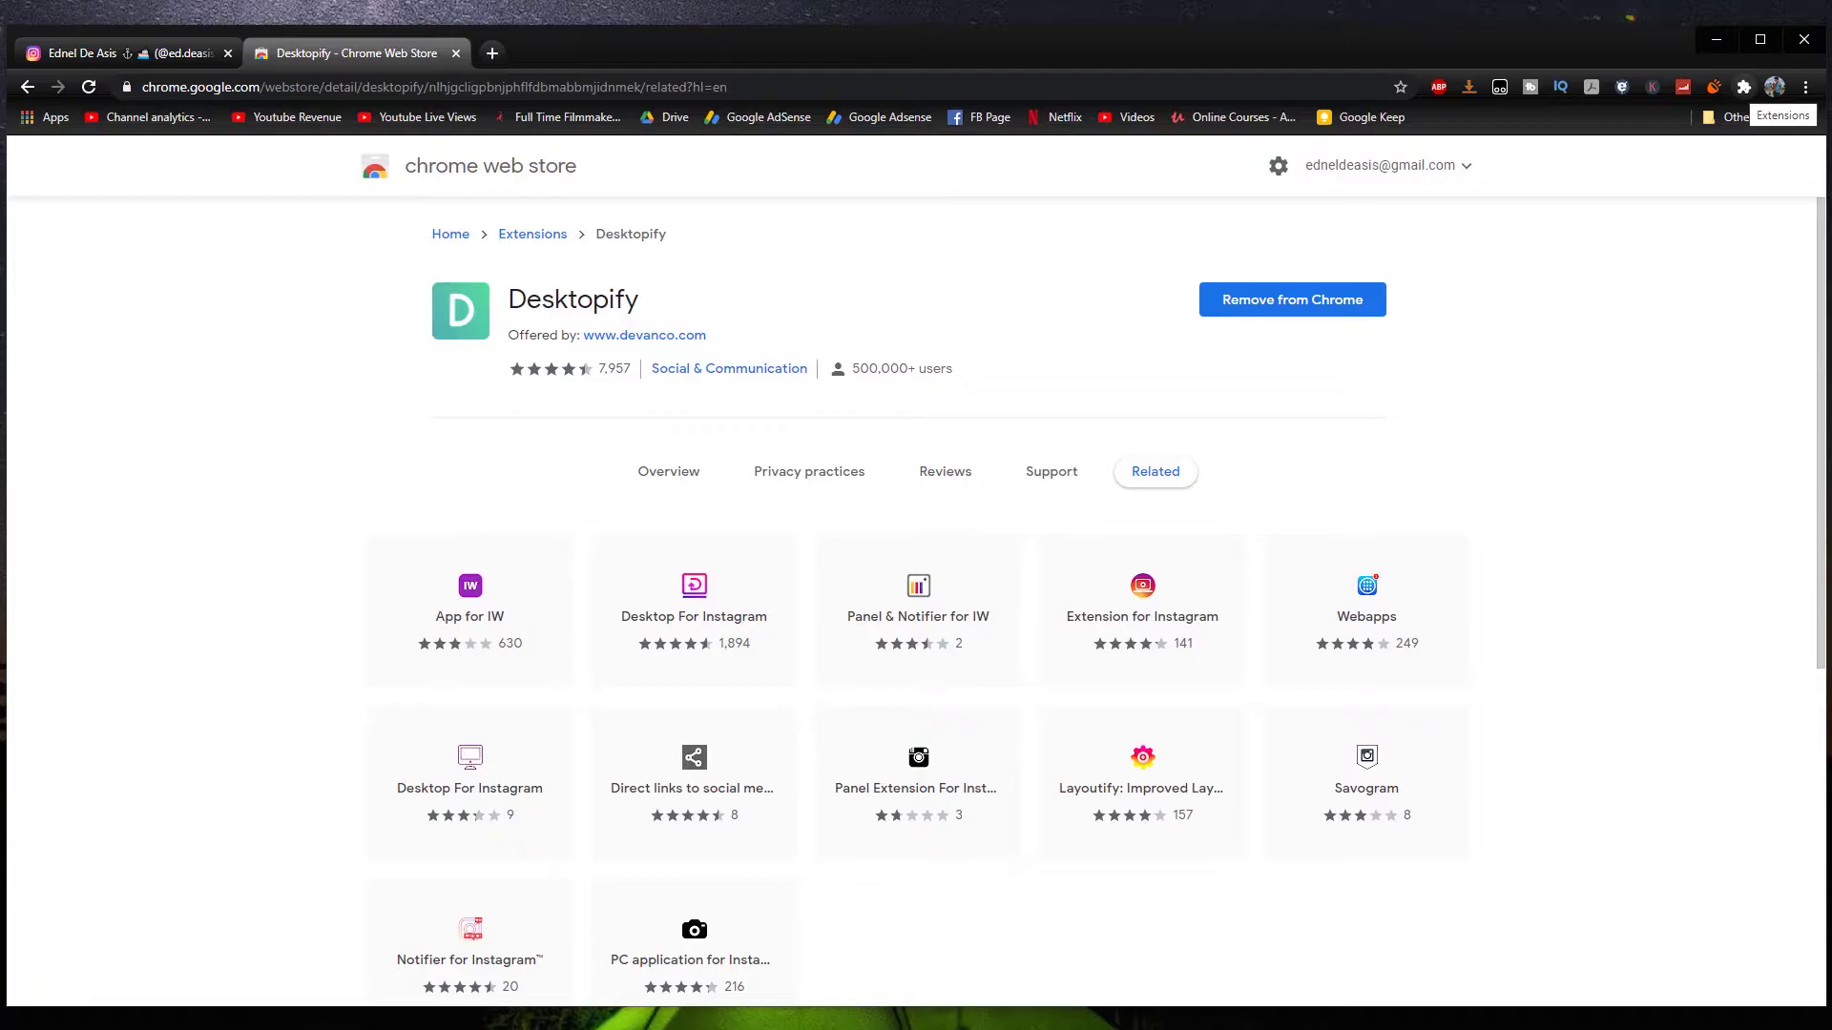
# Step: Pin the Desktopify extension to the Chrome toolbar
pyautogui.click(1744, 87)
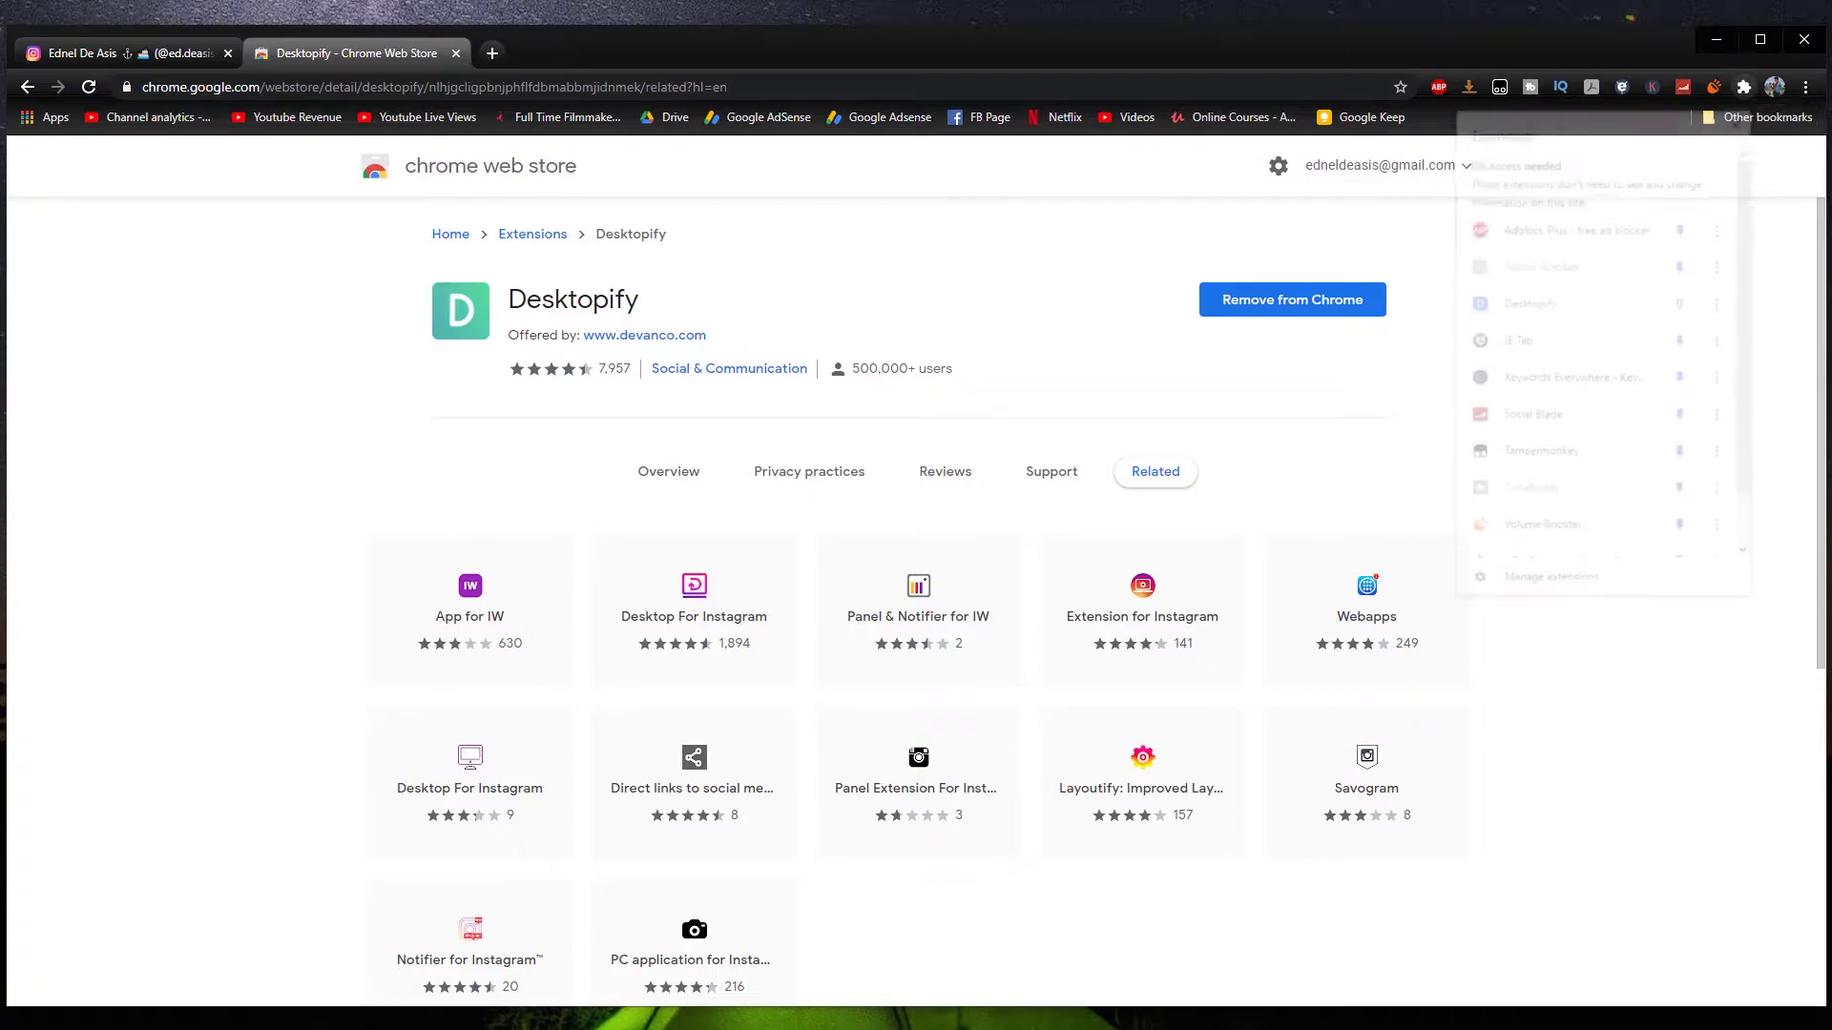
pyautogui.scroll(-1, 1638, 461)
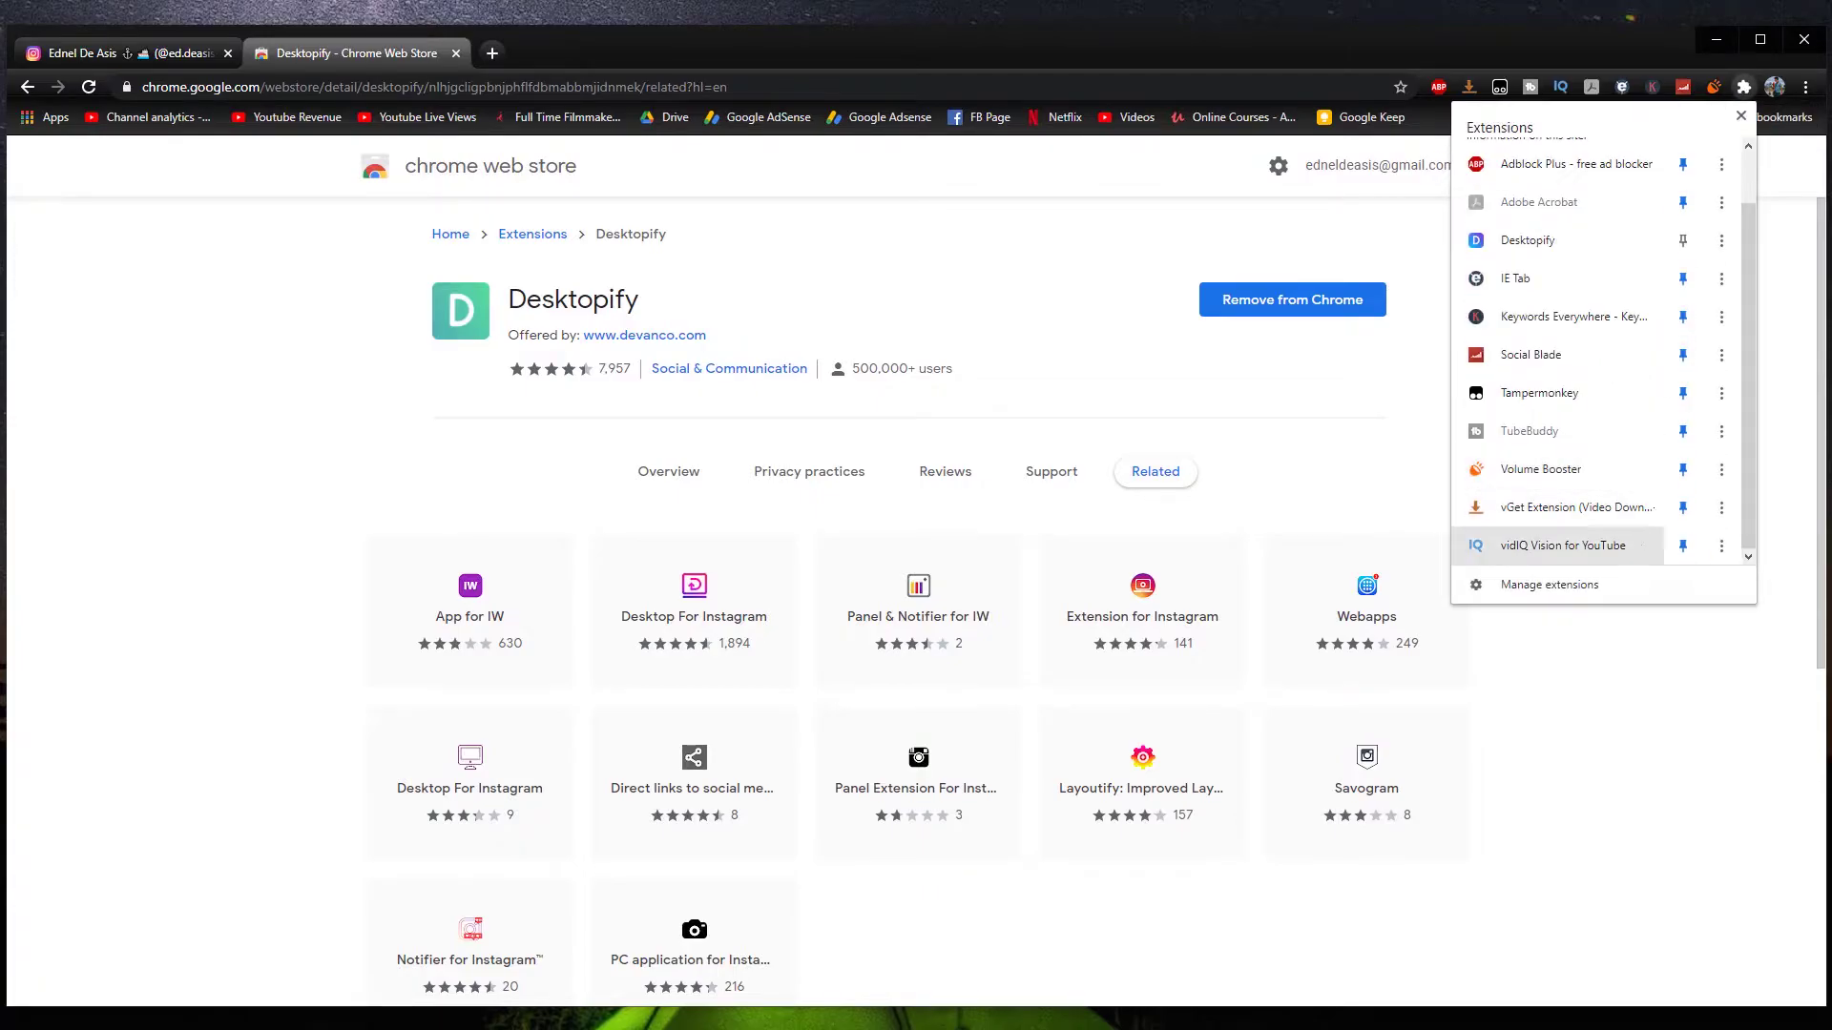
pyautogui.scroll(1, 1630, 331)
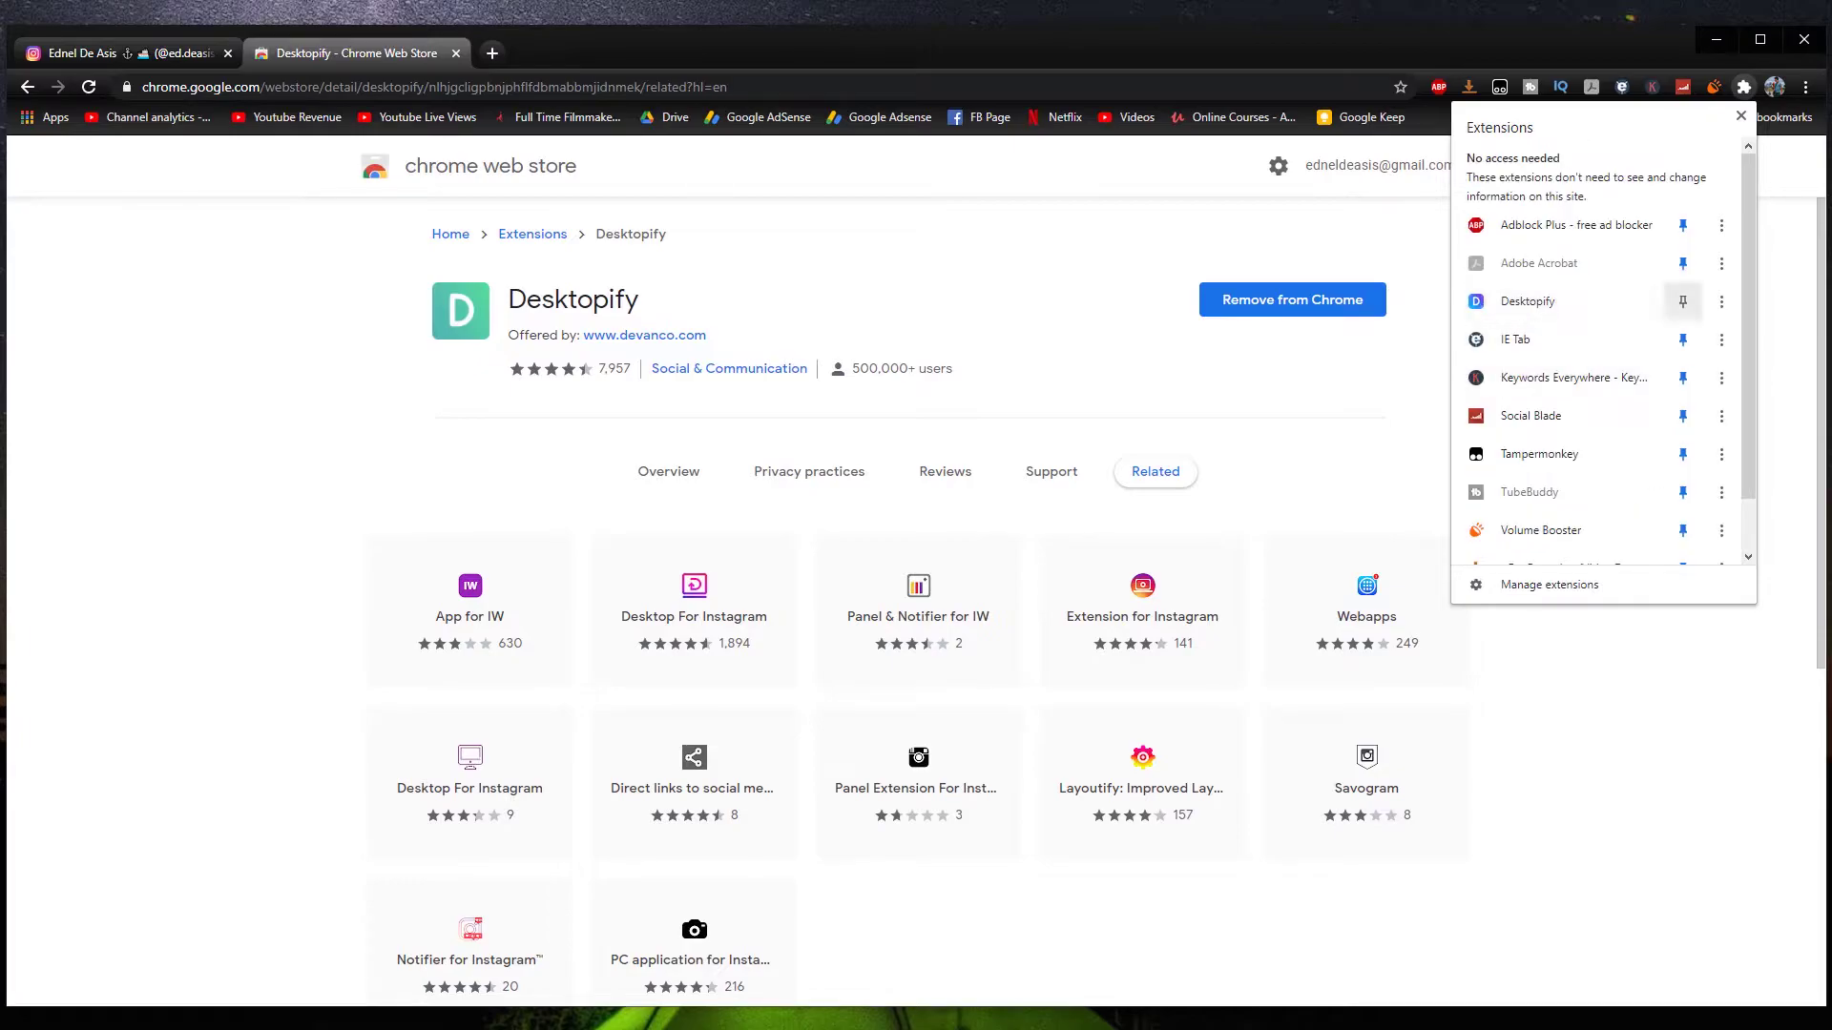
pyautogui.click(1683, 302)
pyautogui.press('Escape')
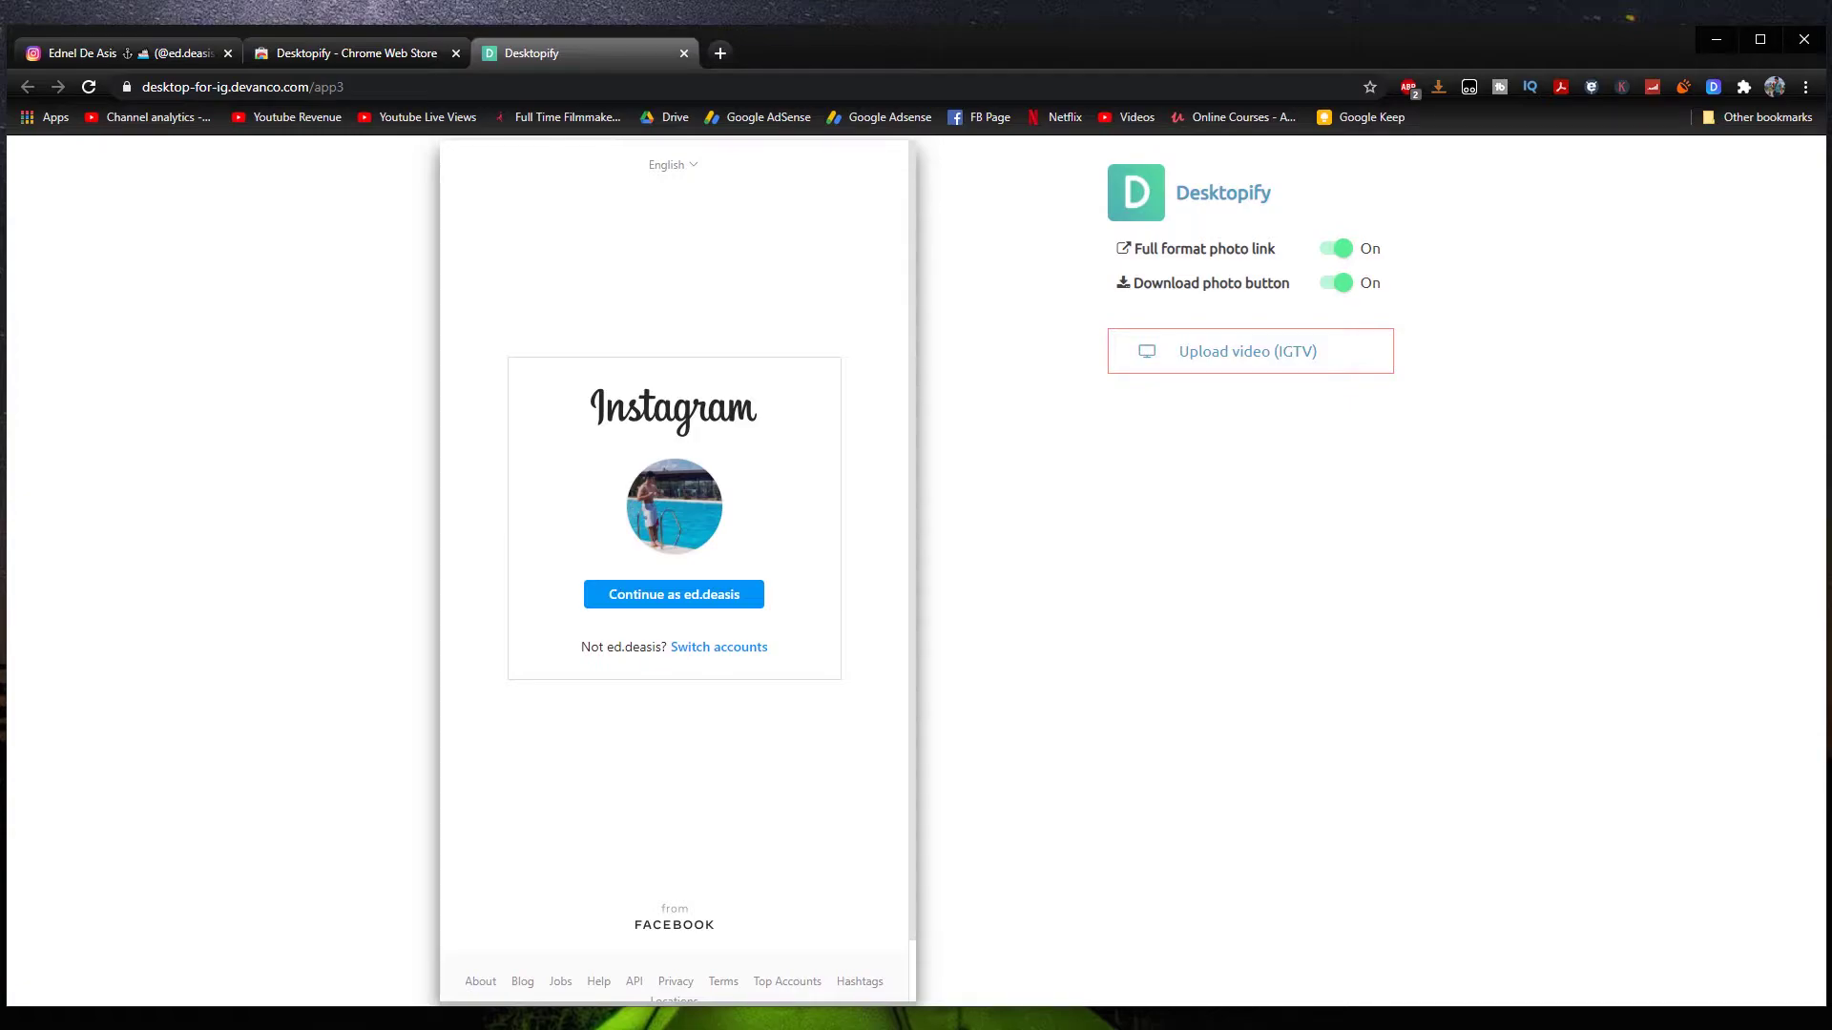
# Step: Continue to Instagram with the remembered account in Desktopify and look through the home feed's posts
pyautogui.click(671, 594)
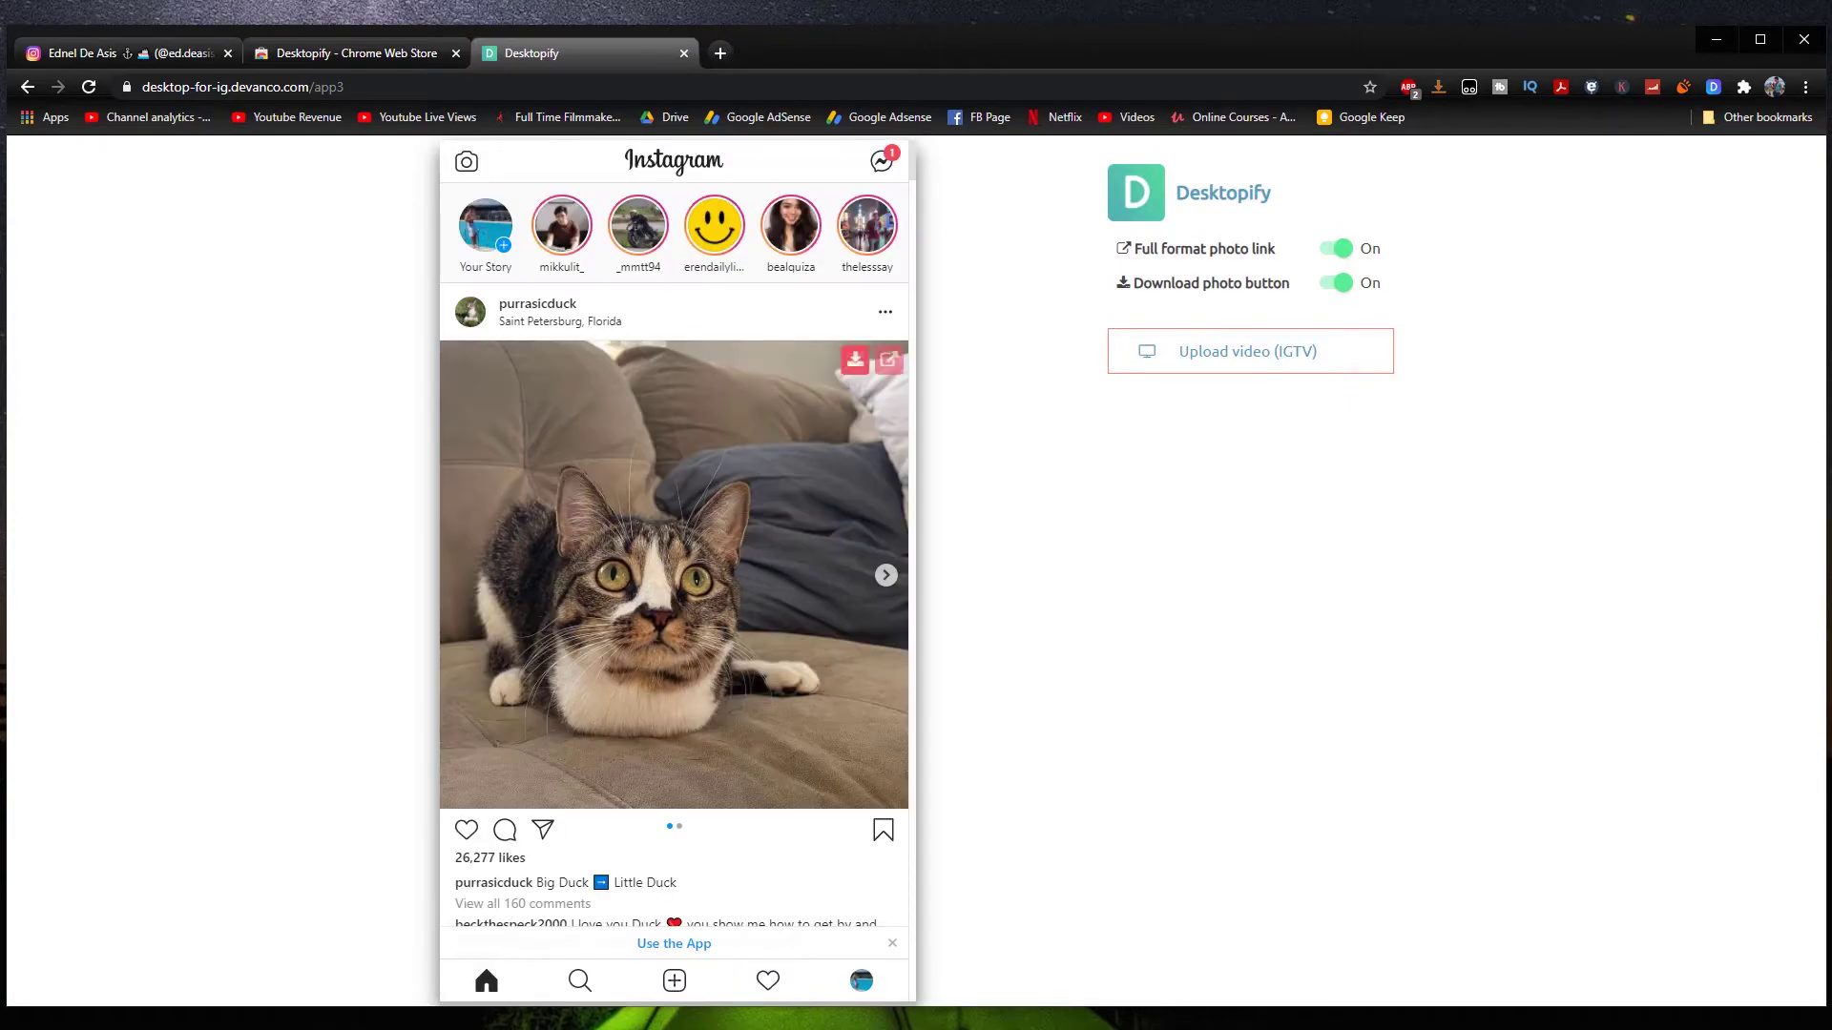
pyautogui.scroll(-20, 673, 554)
pyautogui.scroll(-18, 673, 554)
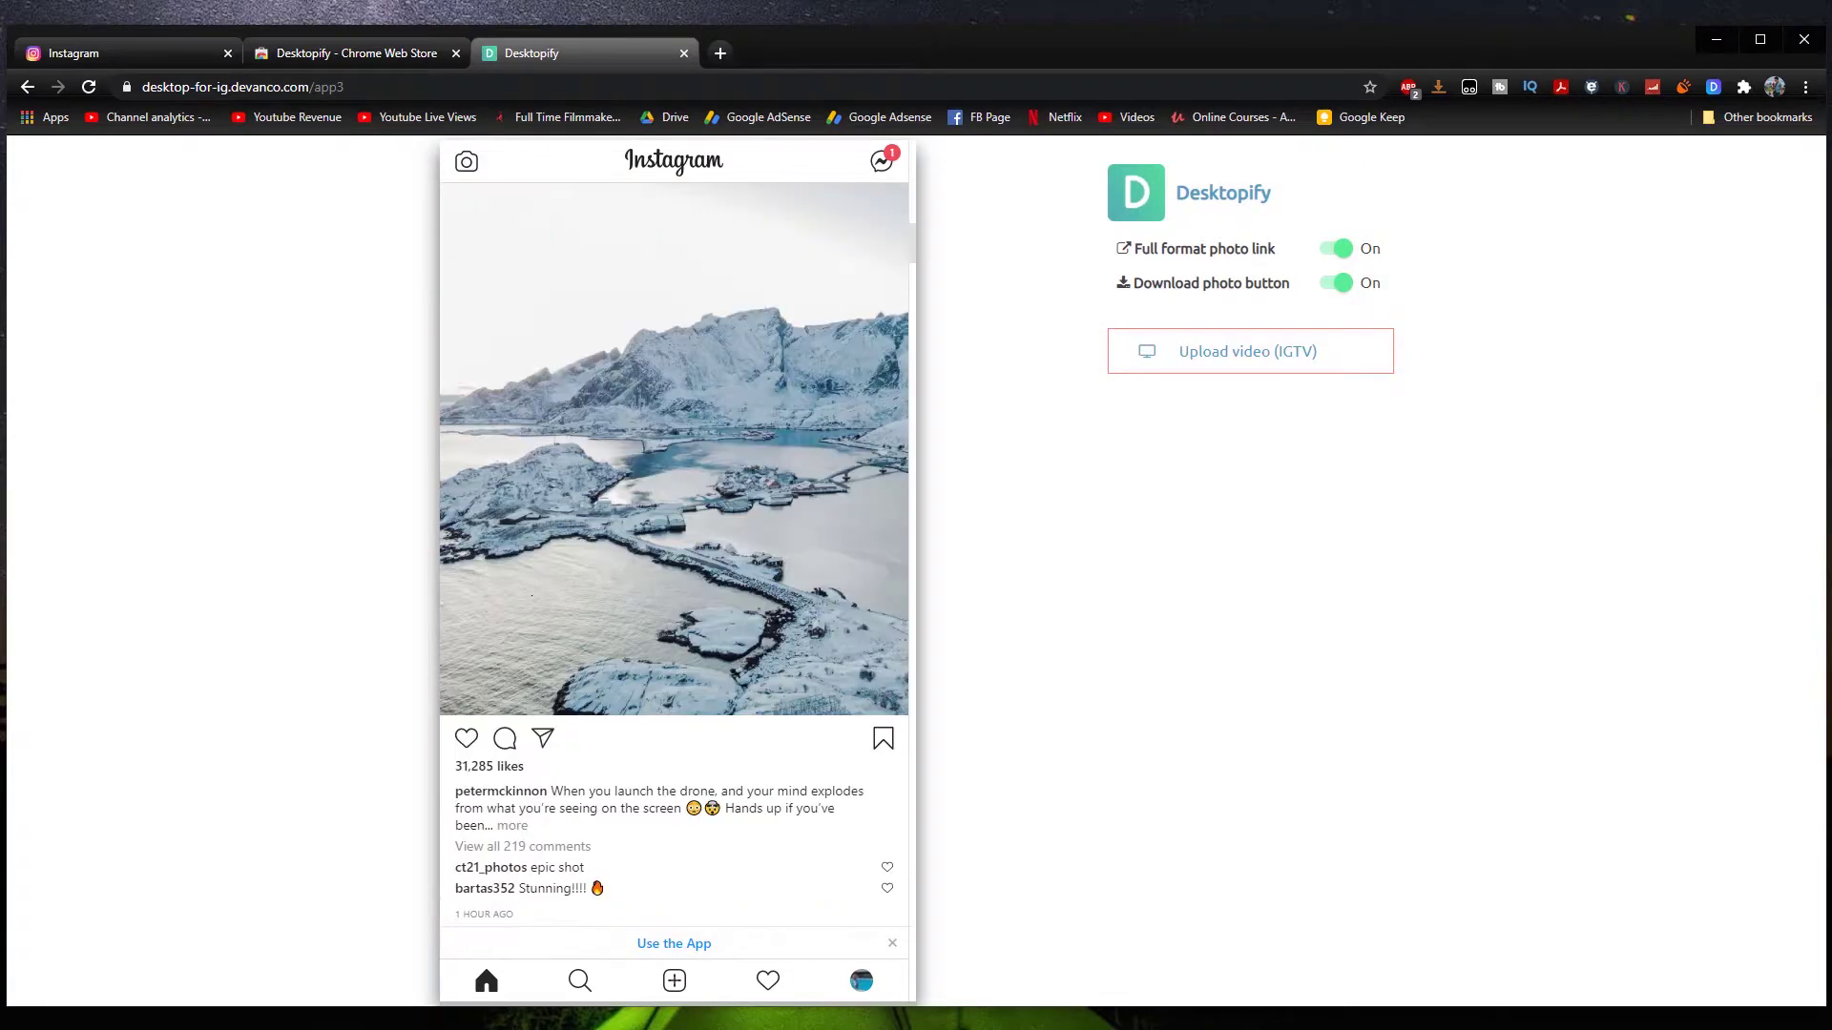
pyautogui.scroll(18, 673, 553)
pyautogui.scroll(-2, 674, 553)
pyautogui.scroll(3, 674, 554)
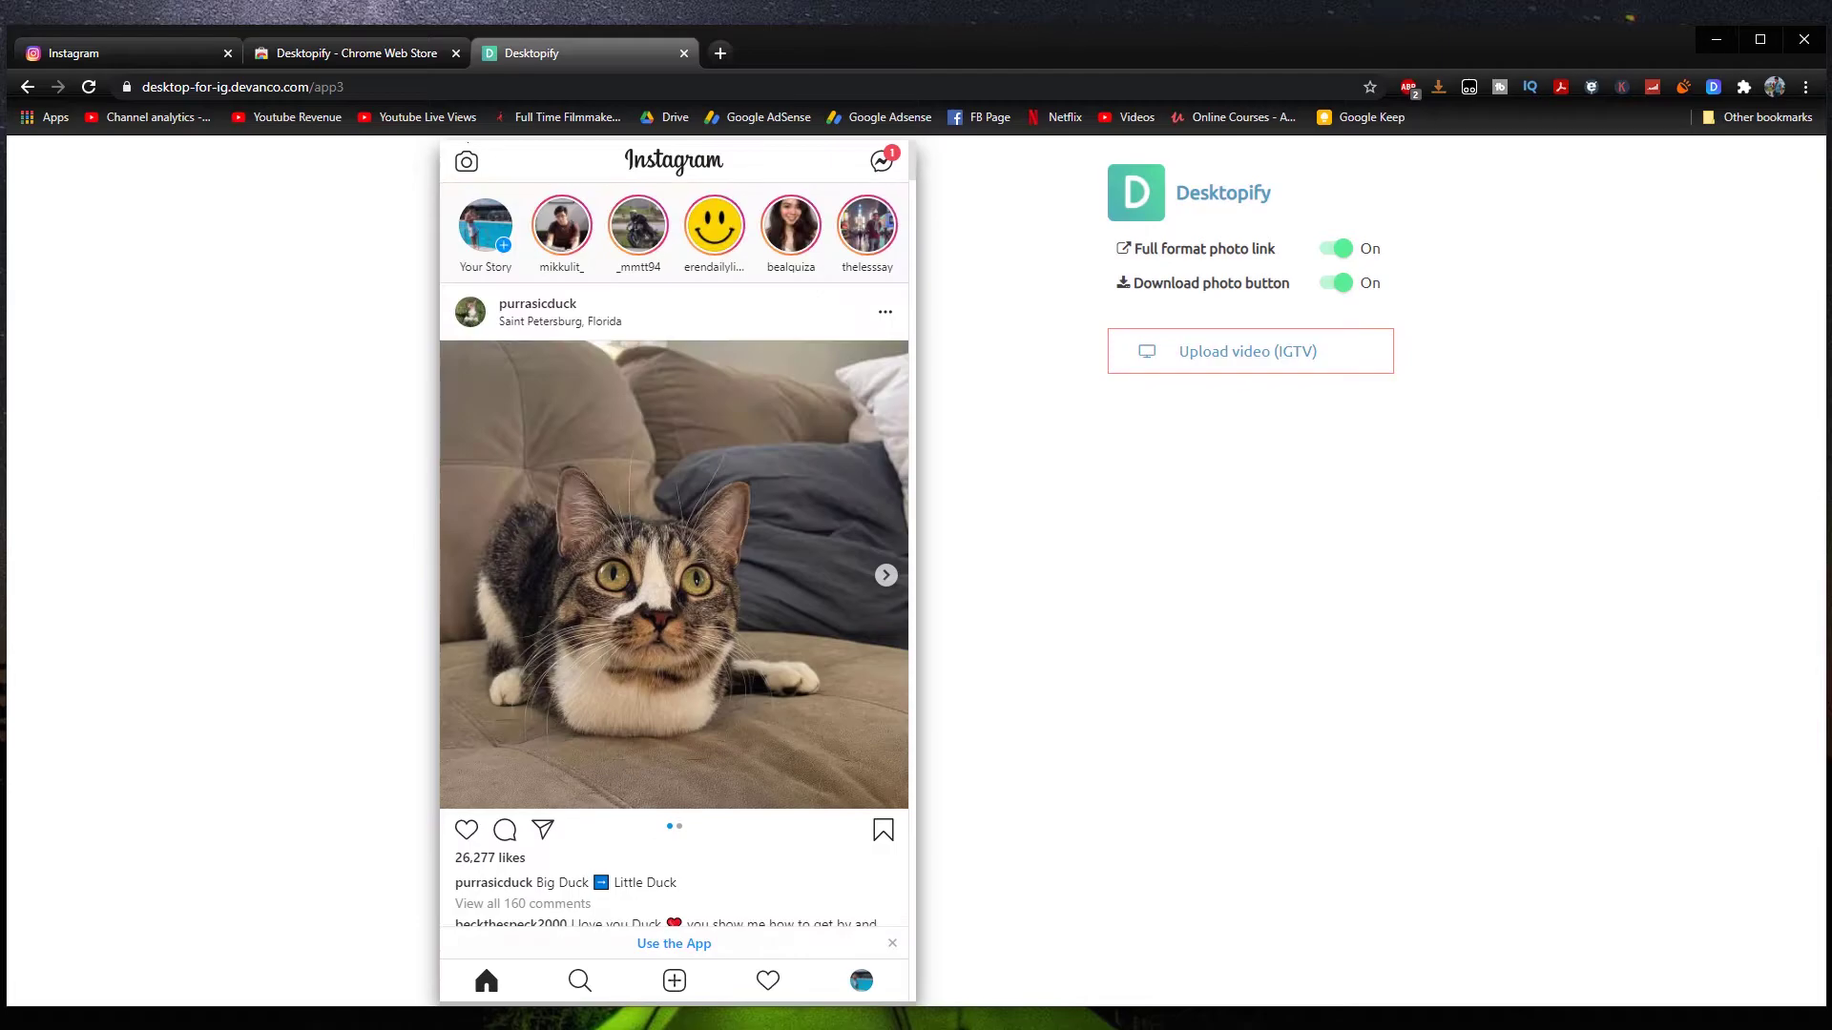
pyautogui.scroll(-20, 674, 553)
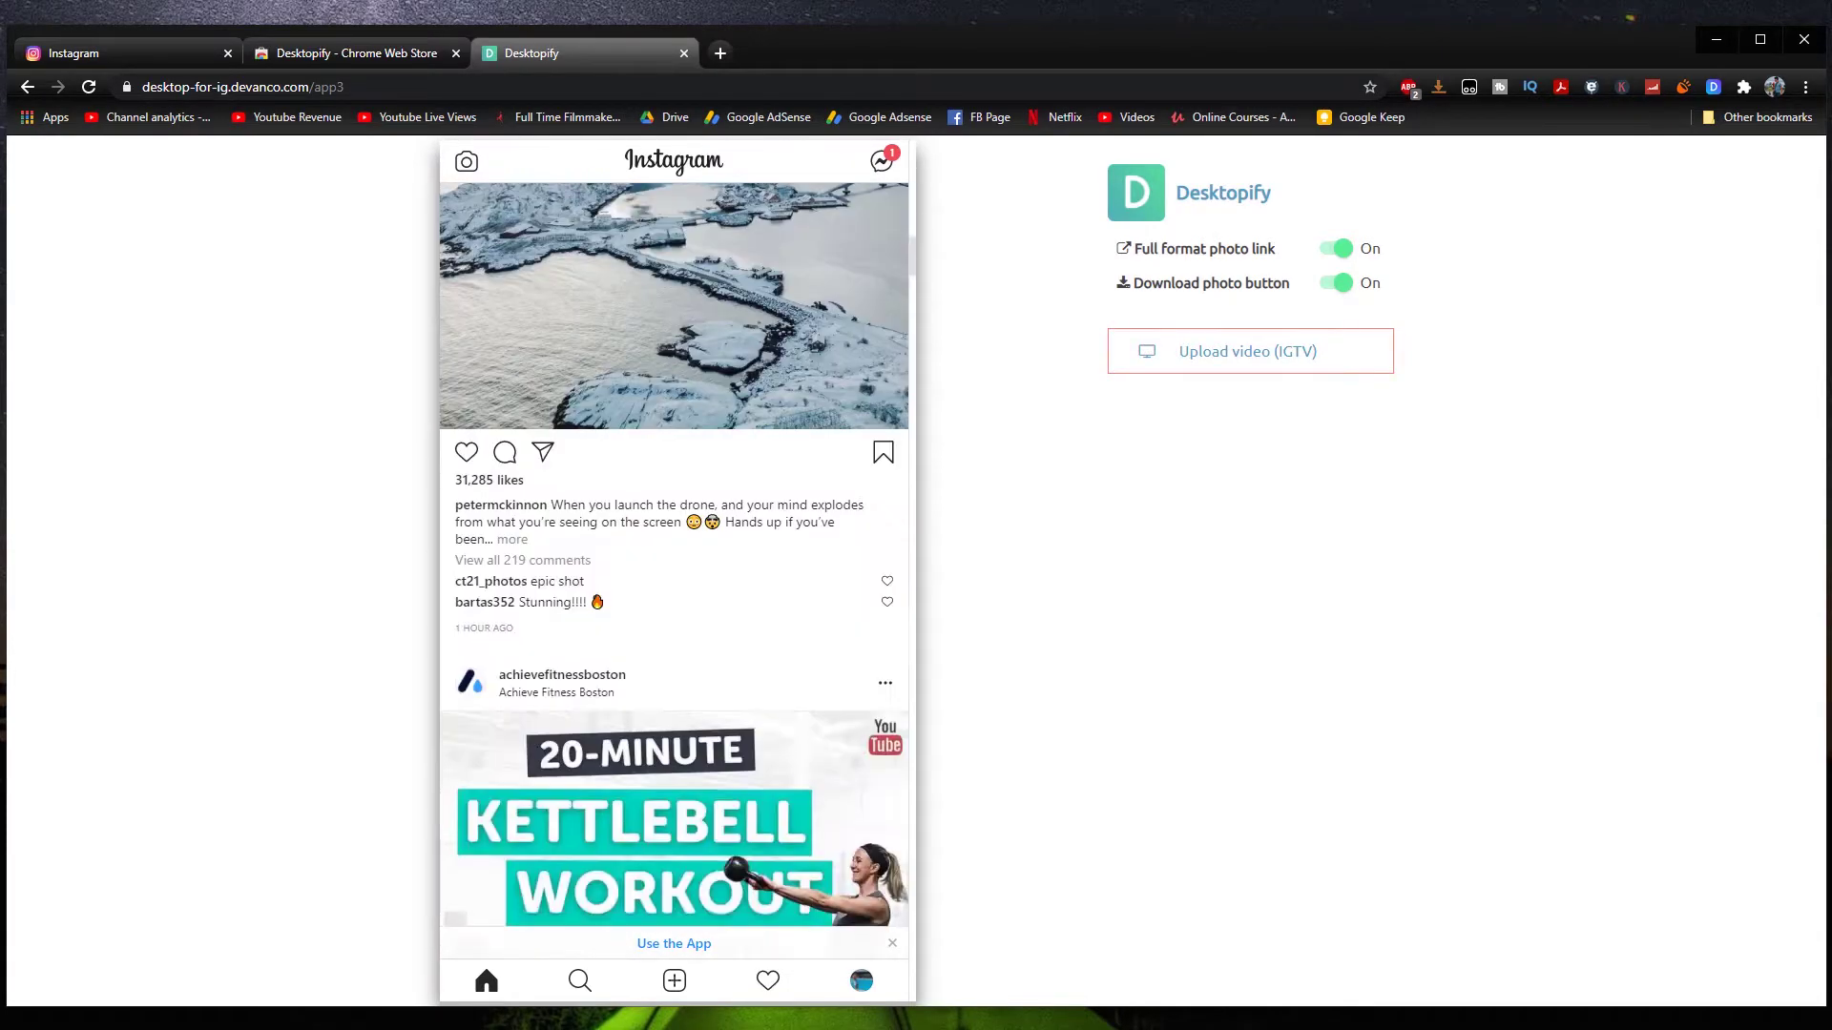
pyautogui.scroll(-20, 674, 553)
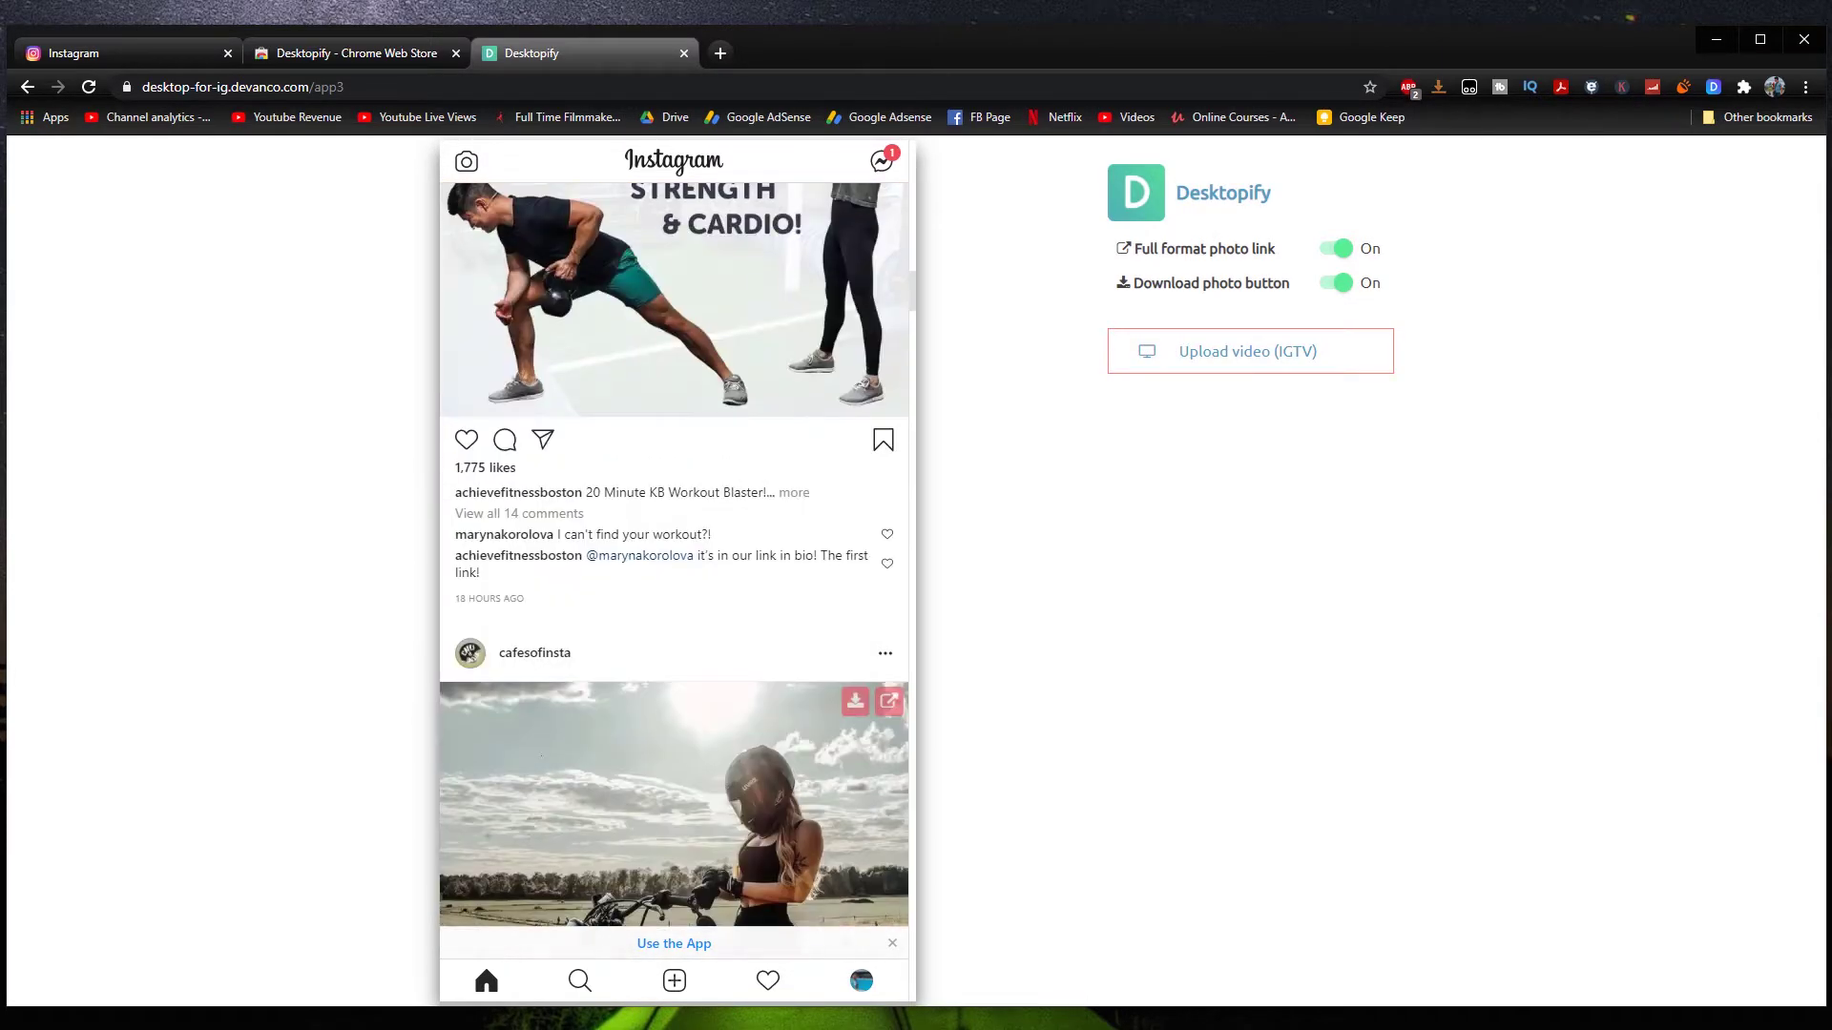
pyautogui.scroll(20, 674, 553)
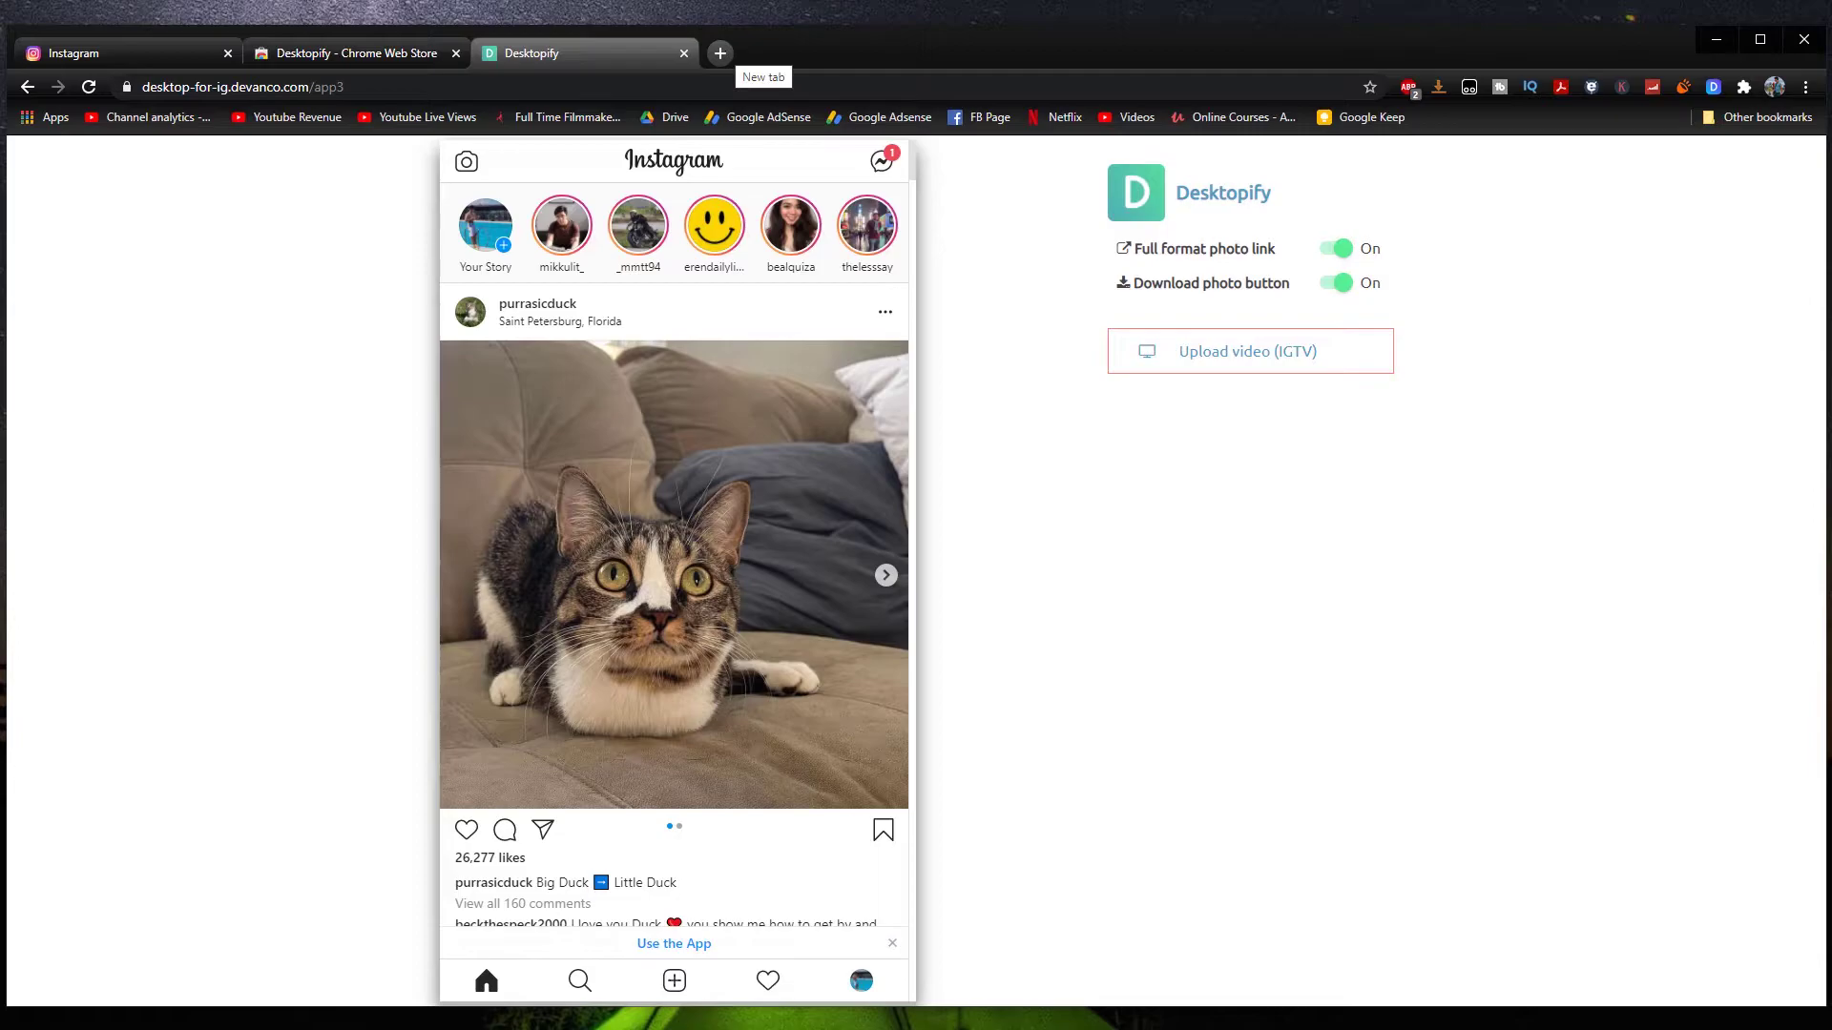
# Step: Search Google for "bluestacks" in a new tab and open the advertised BlueStacks 5 page
pyautogui.click(721, 53)
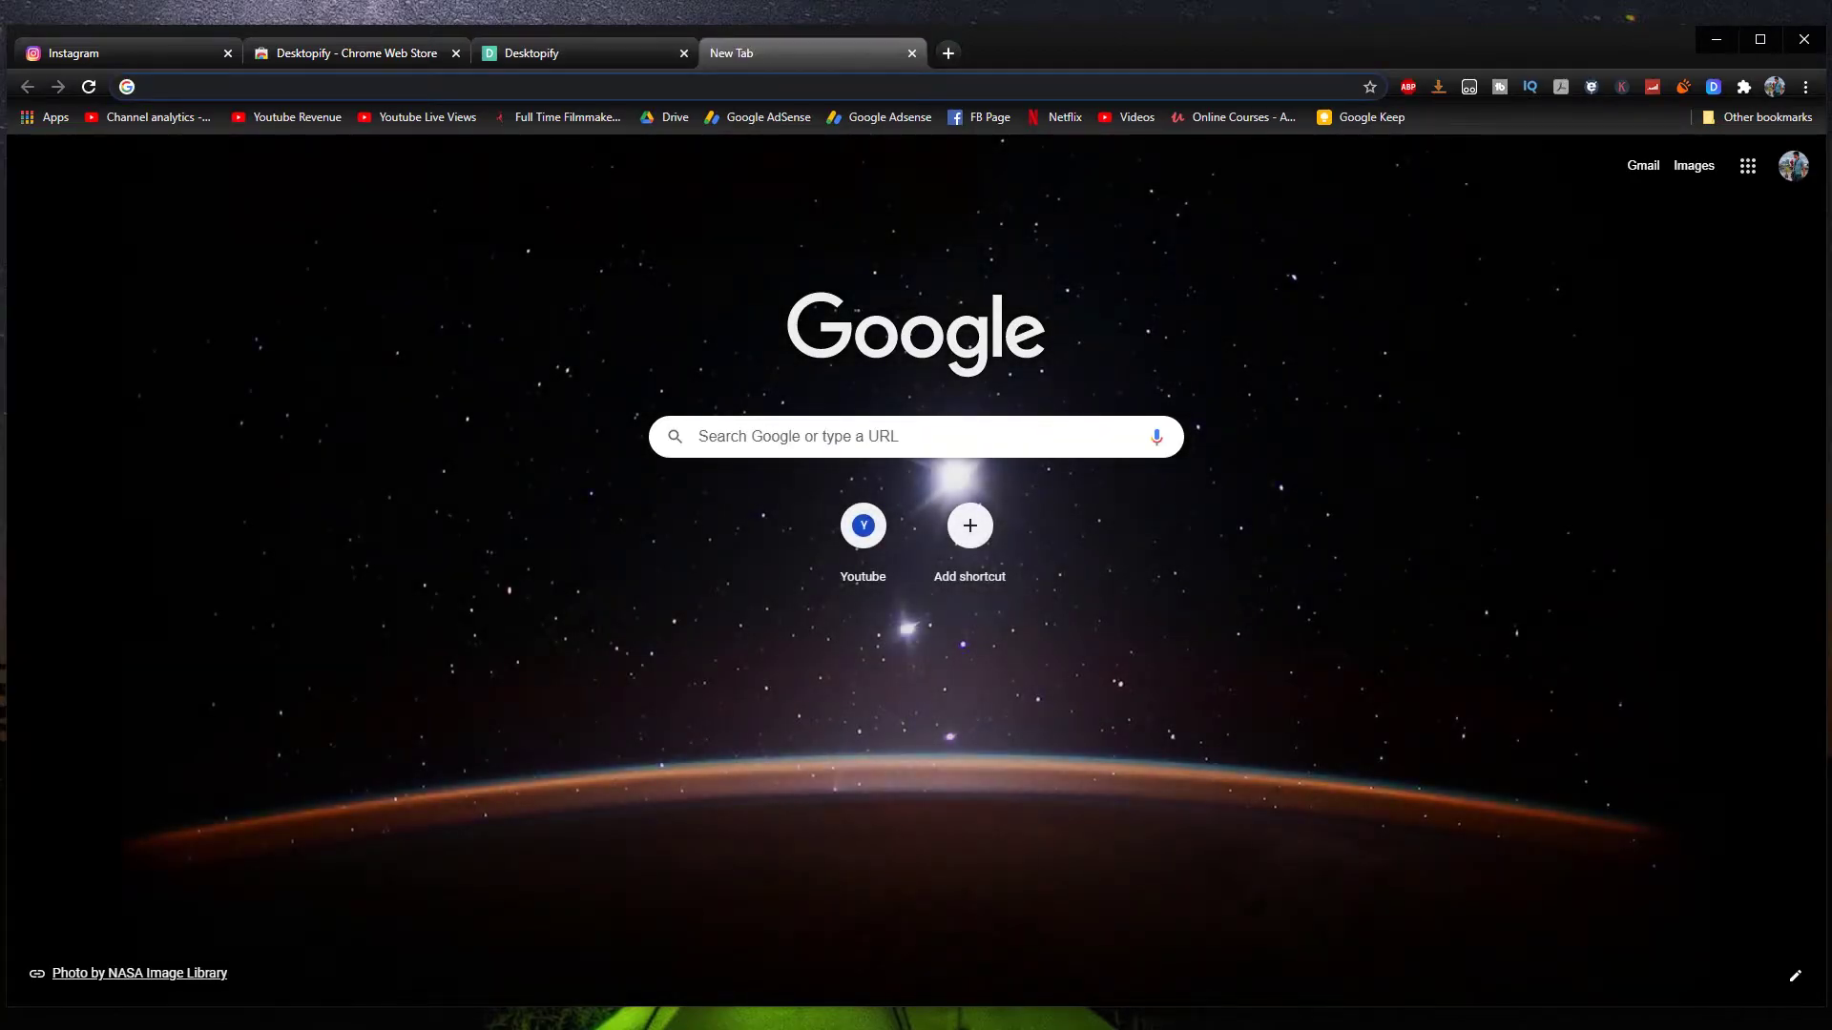
pyautogui.write('bluestacks')
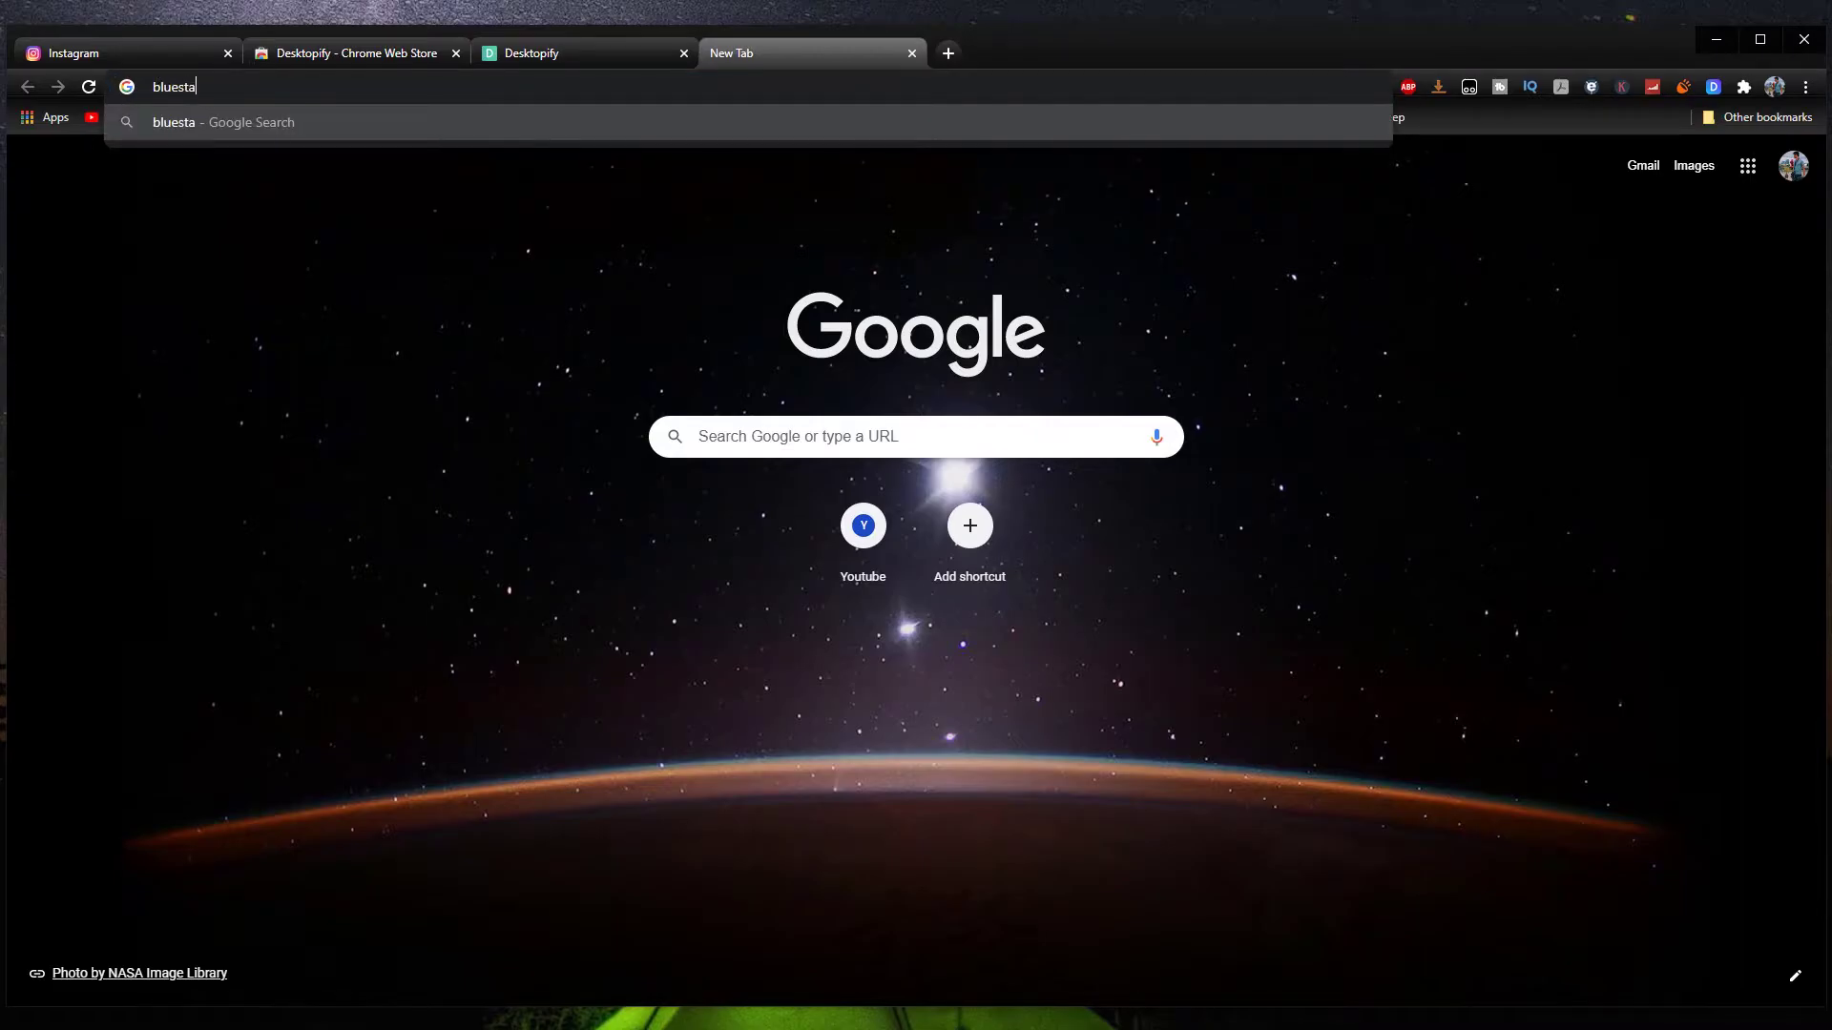
pyautogui.press('Return')
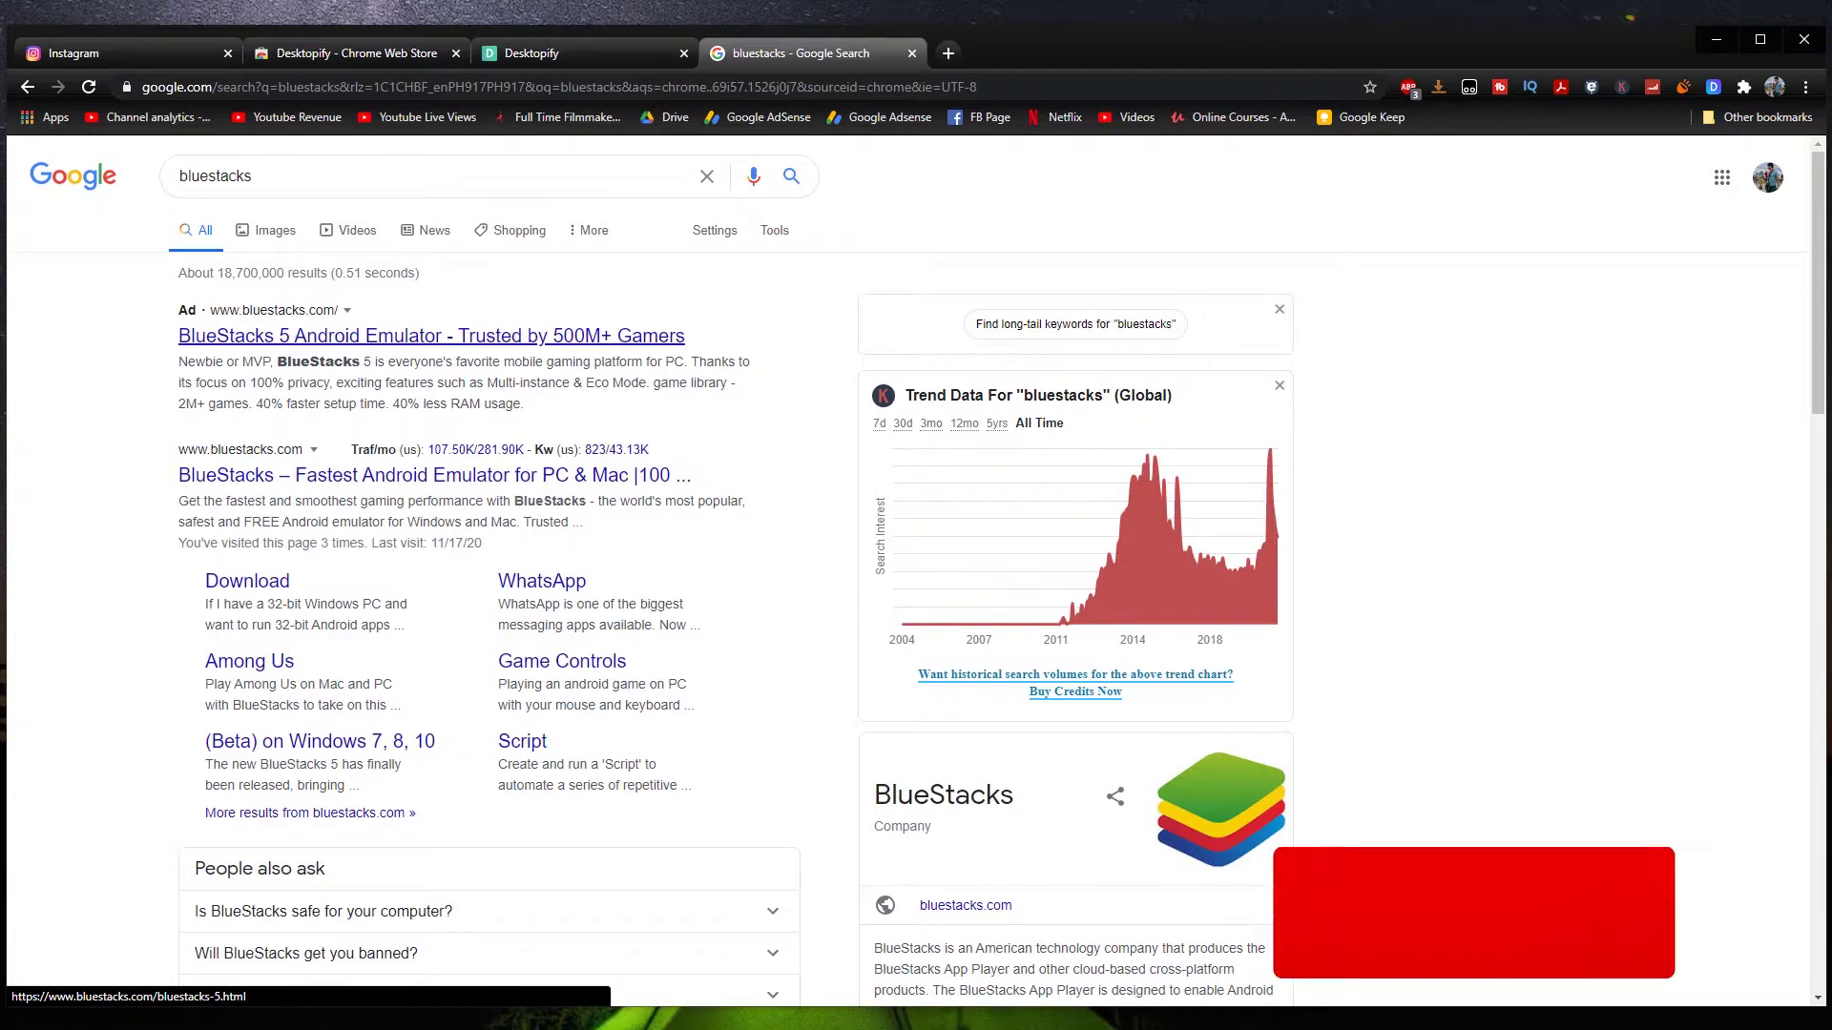
pyautogui.click(430, 336)
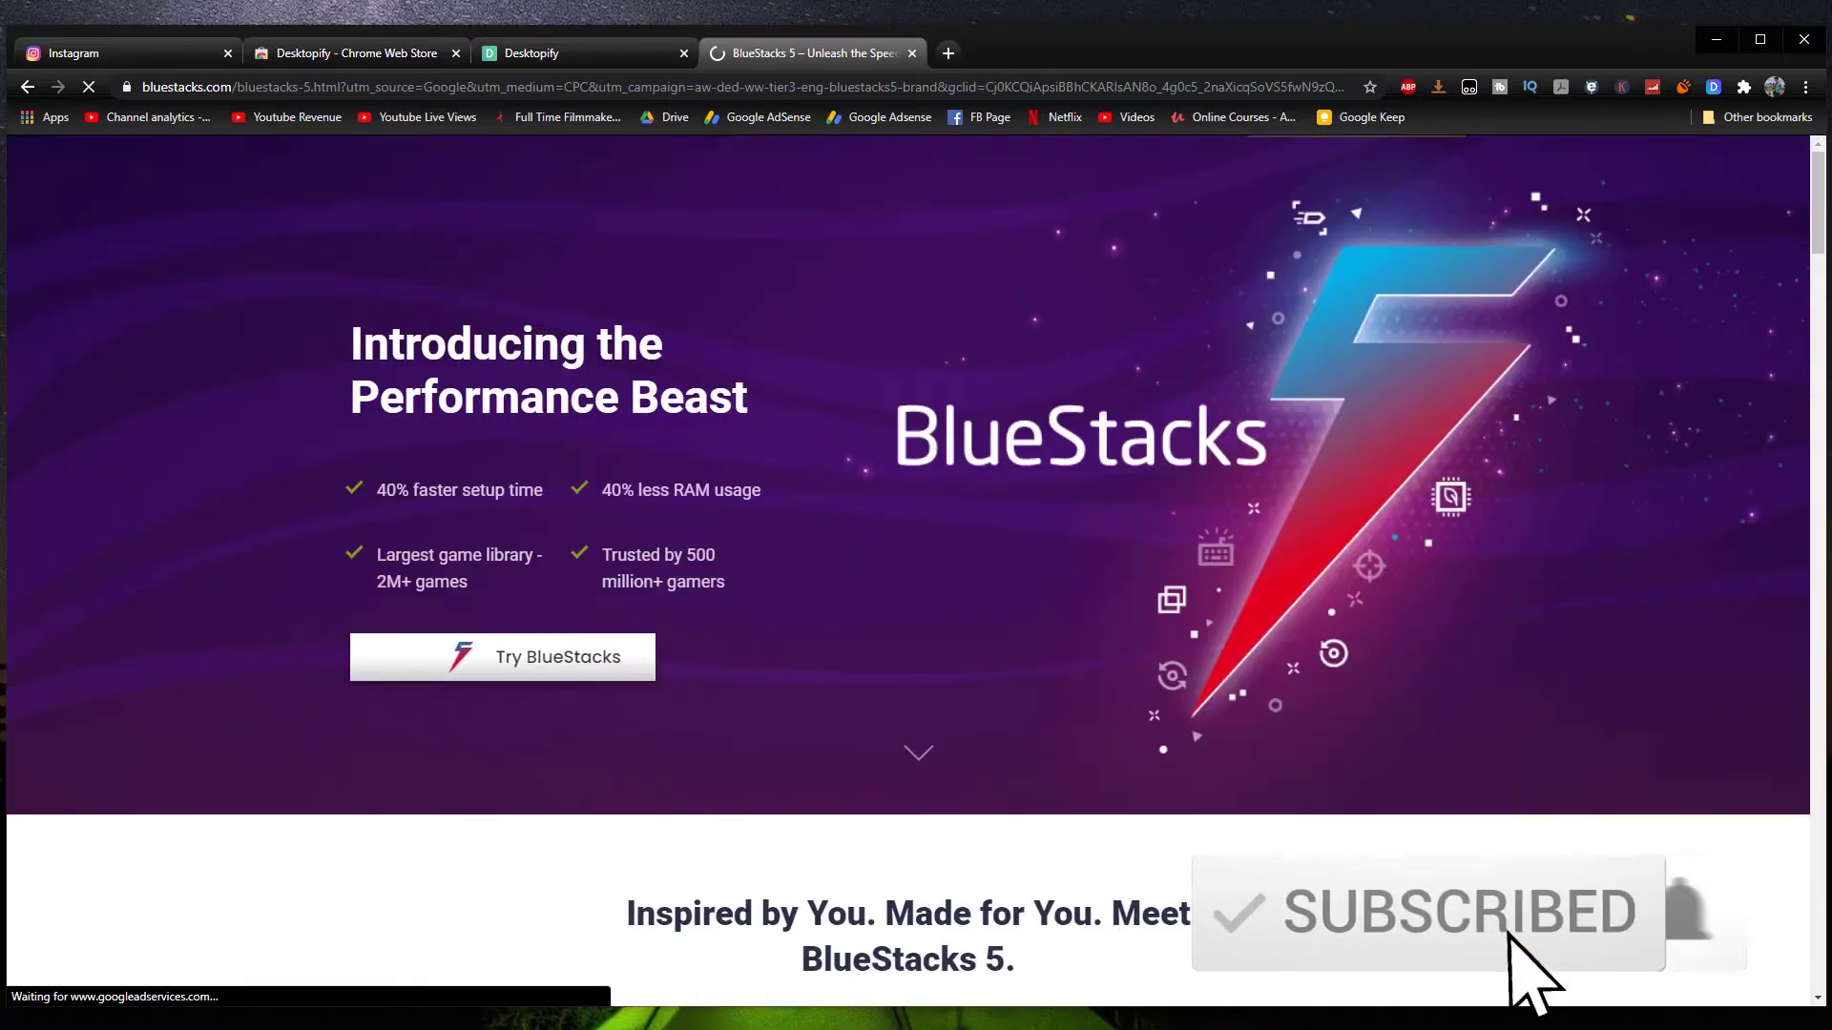
pyautogui.scroll(-7, 908, 571)
pyautogui.scroll(7, 908, 571)
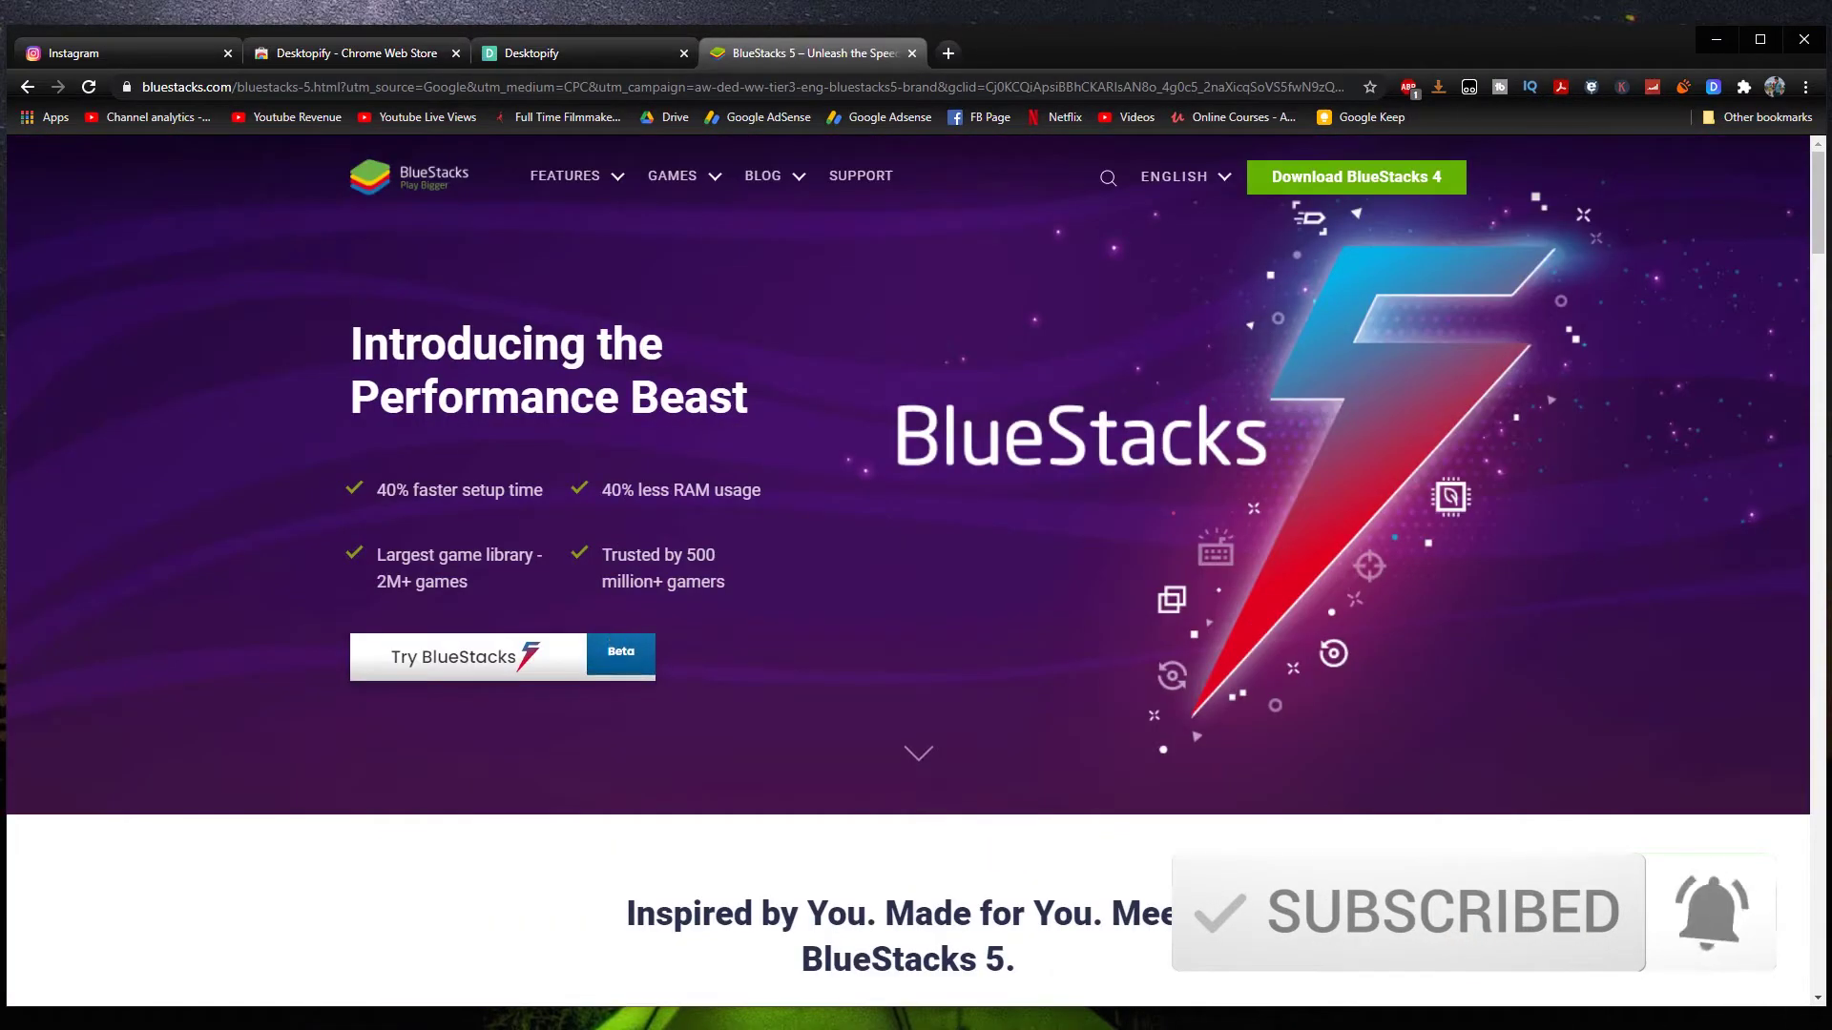
# Step: Download the BlueStacks 4 installer, keep the flagged file and launch it
pyautogui.click(1356, 177)
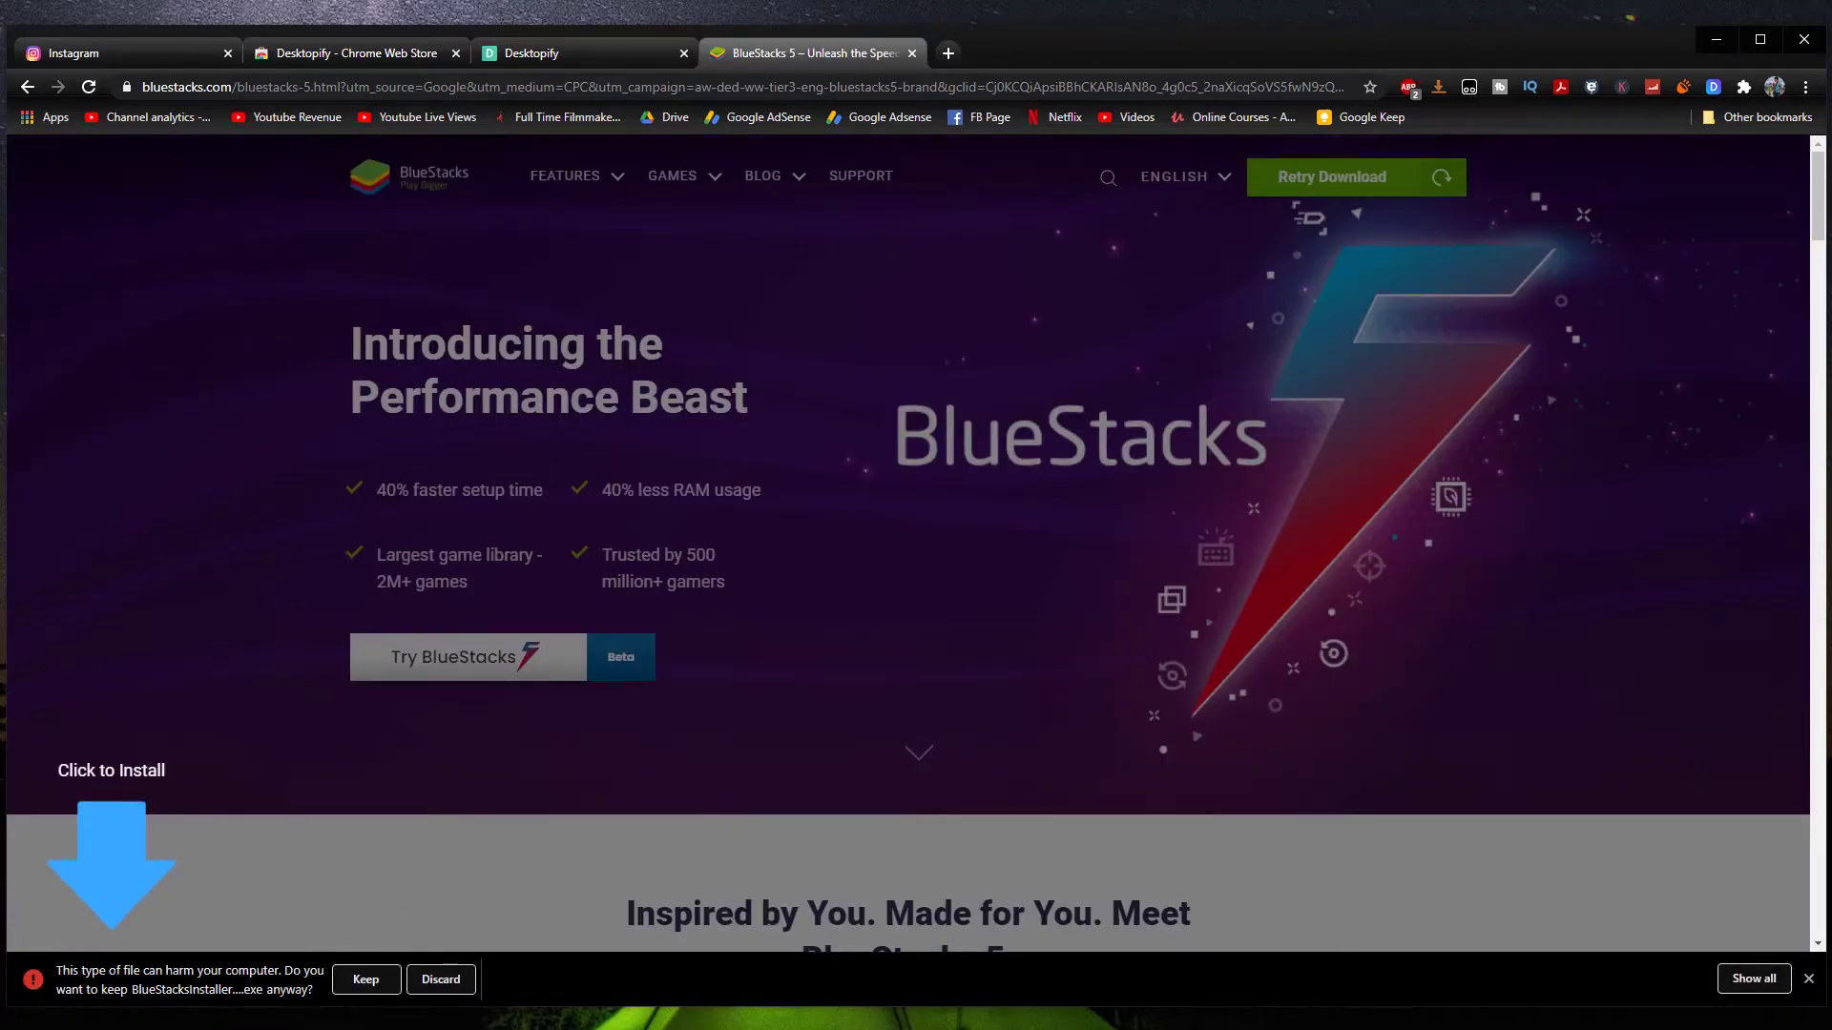
pyautogui.click(360, 977)
pyautogui.click(118, 979)
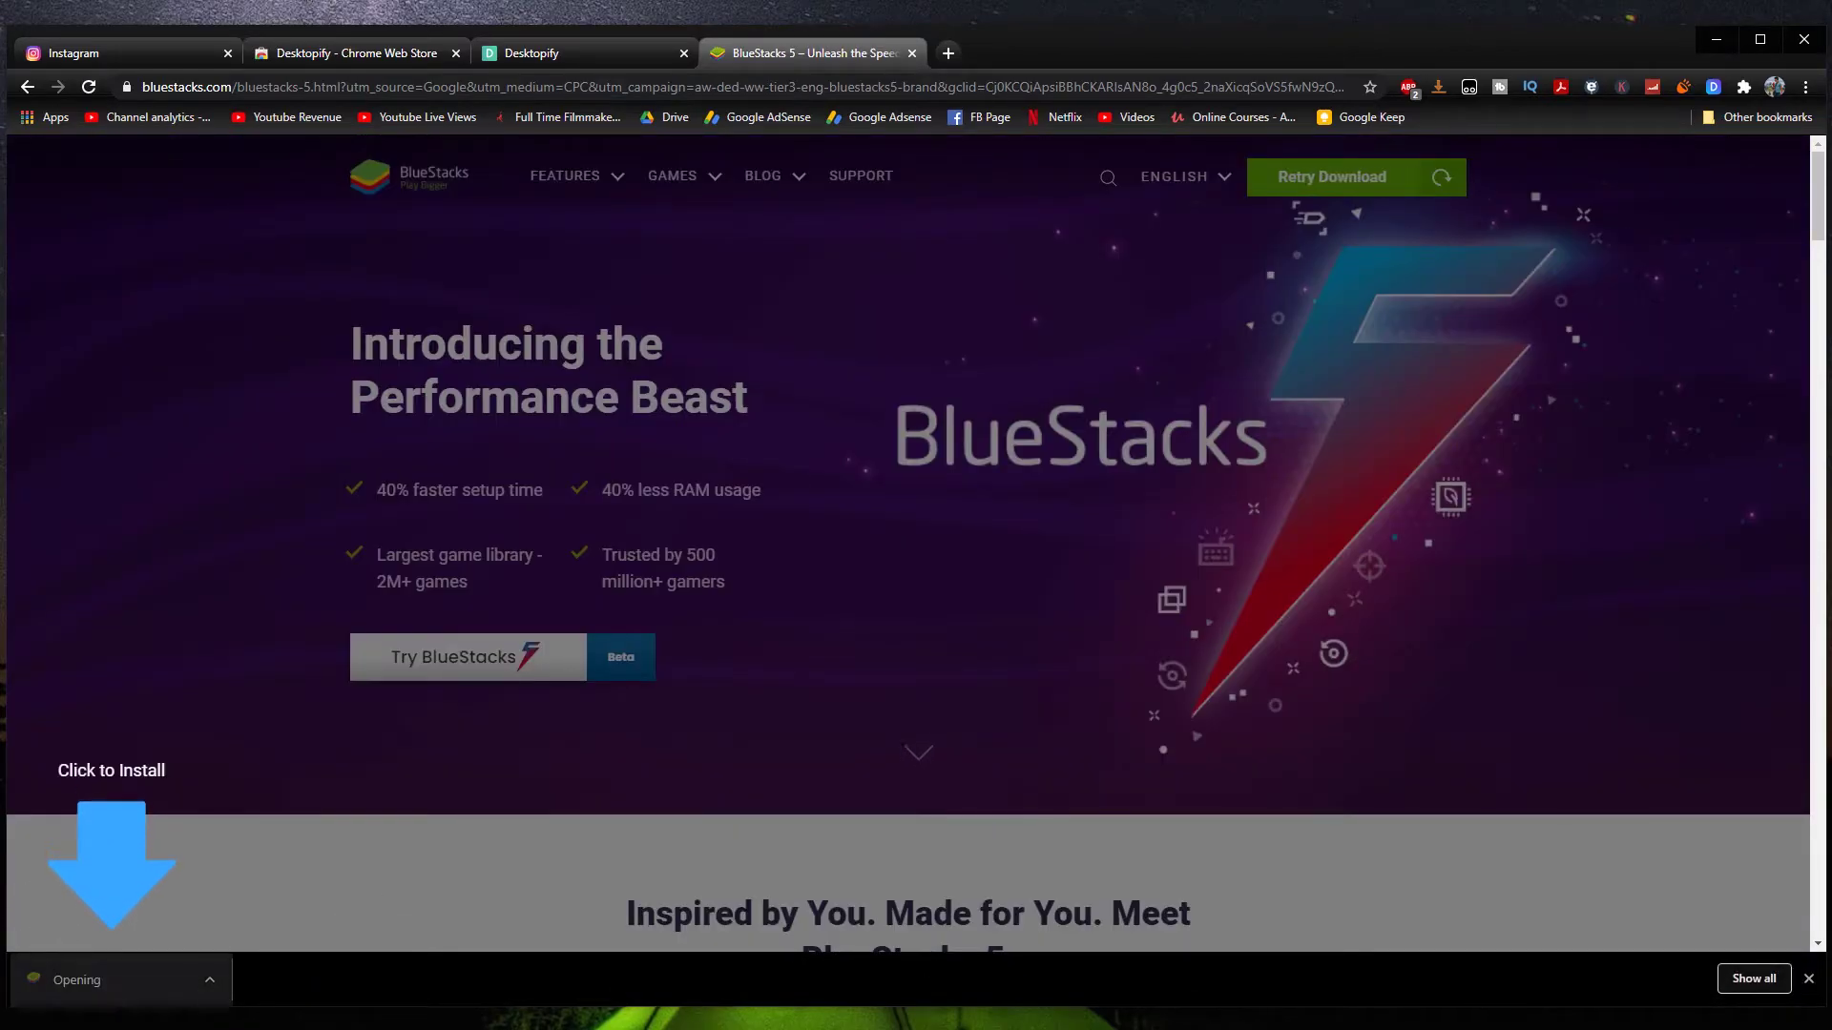
# Step: Move the BlueStacks 4 installer window clear of the page's edge and start the installation
pyautogui.click(306, 541)
pyautogui.moveTo(245, 332); pyautogui.dragTo(480, 325)
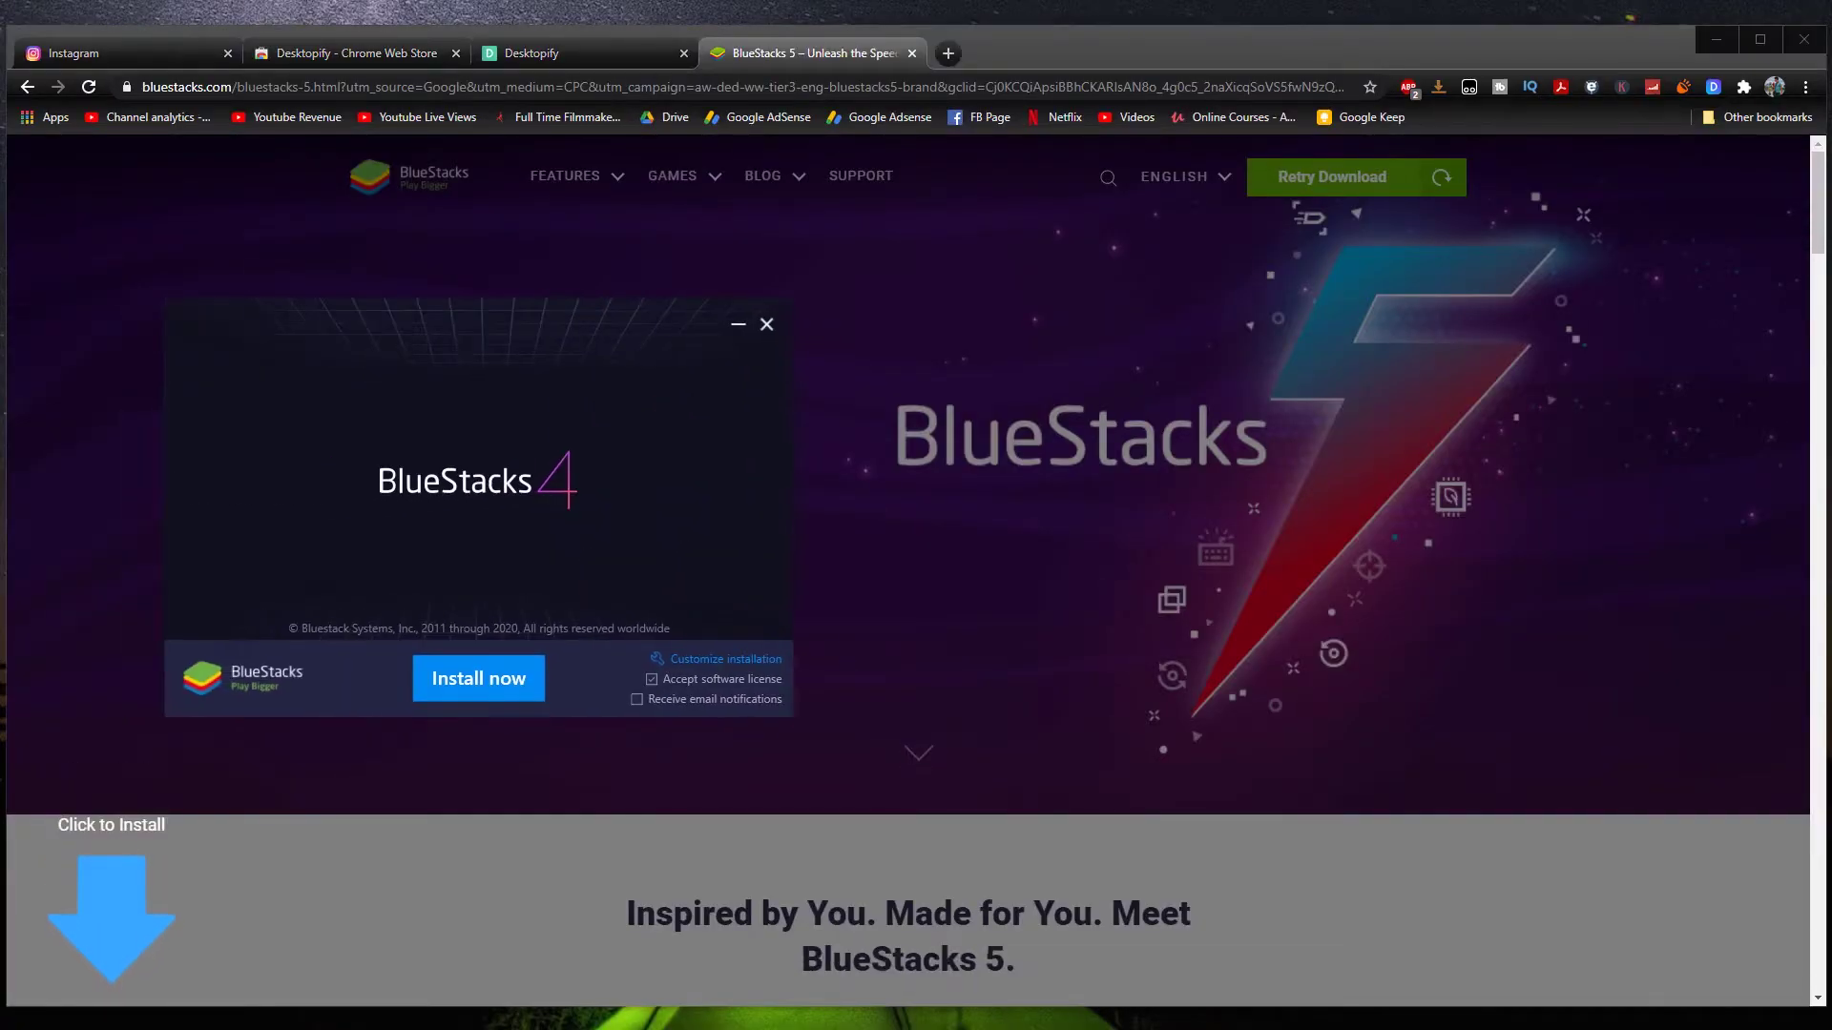
pyautogui.click(479, 678)
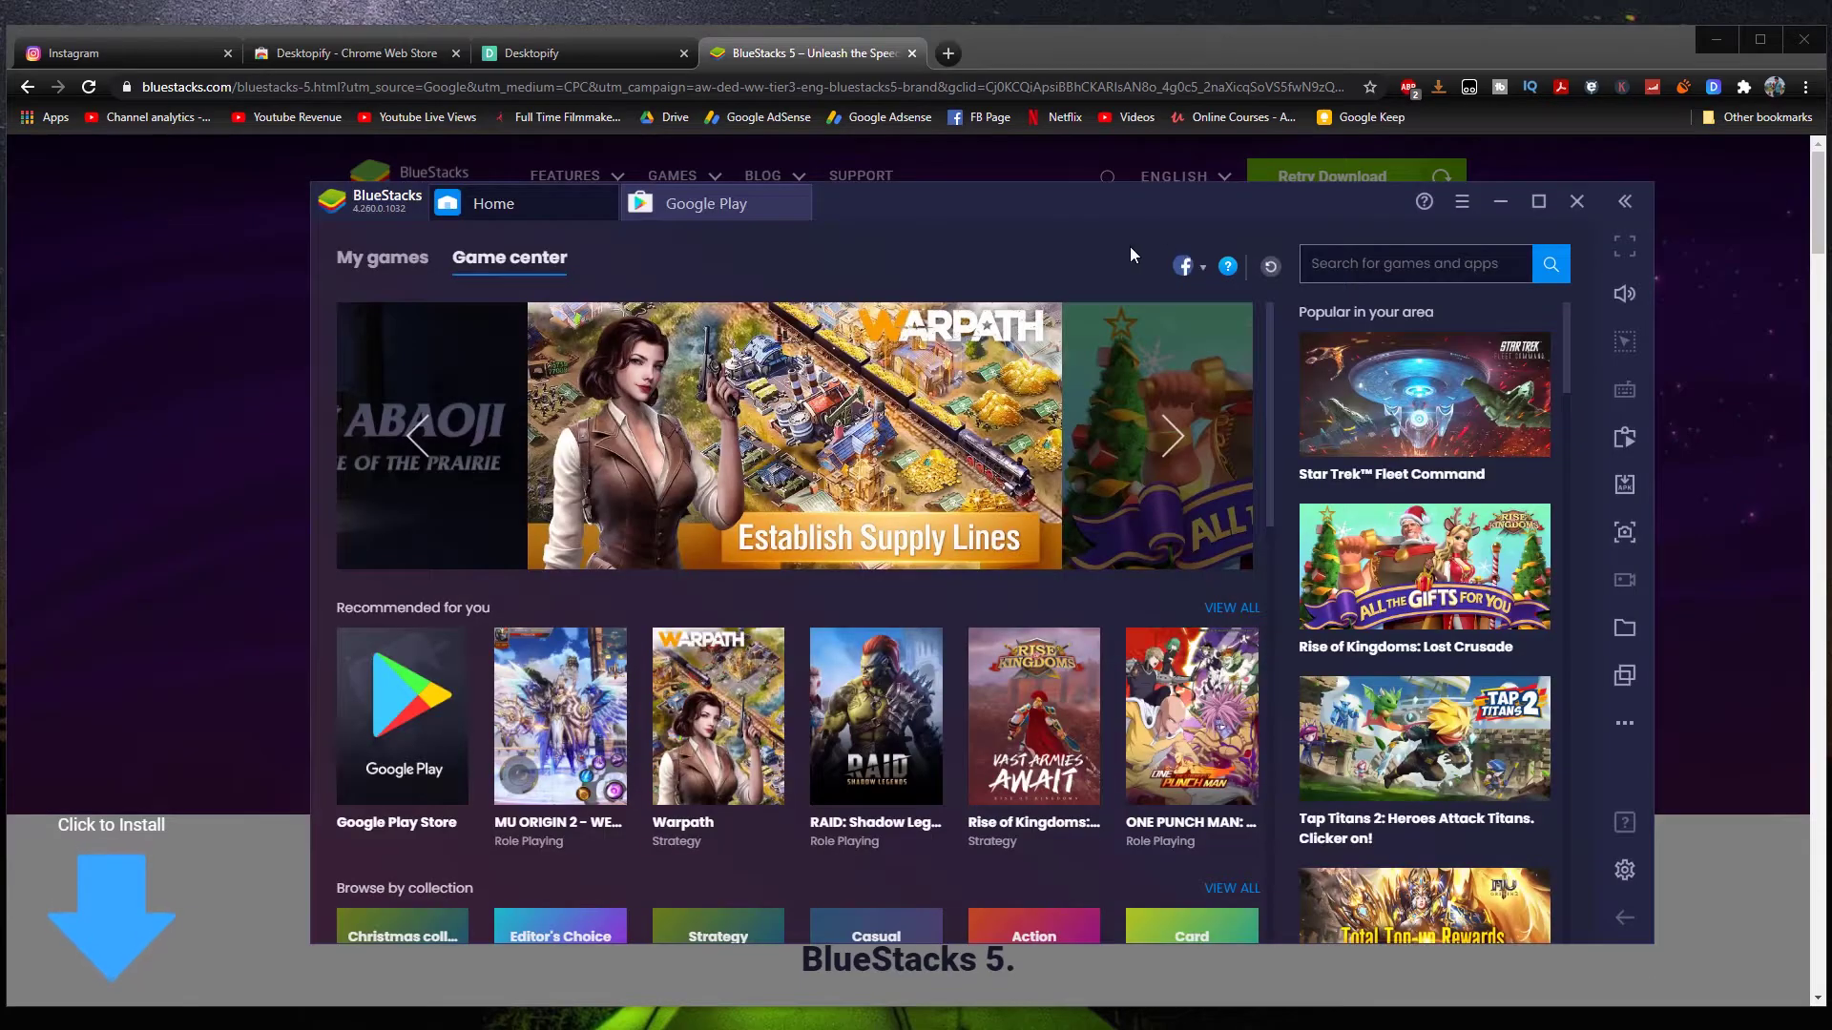
# Step: Search for "instagram" from the BlueStacks home screen and choose the Instagram app for installation
pyautogui.click(737, 206)
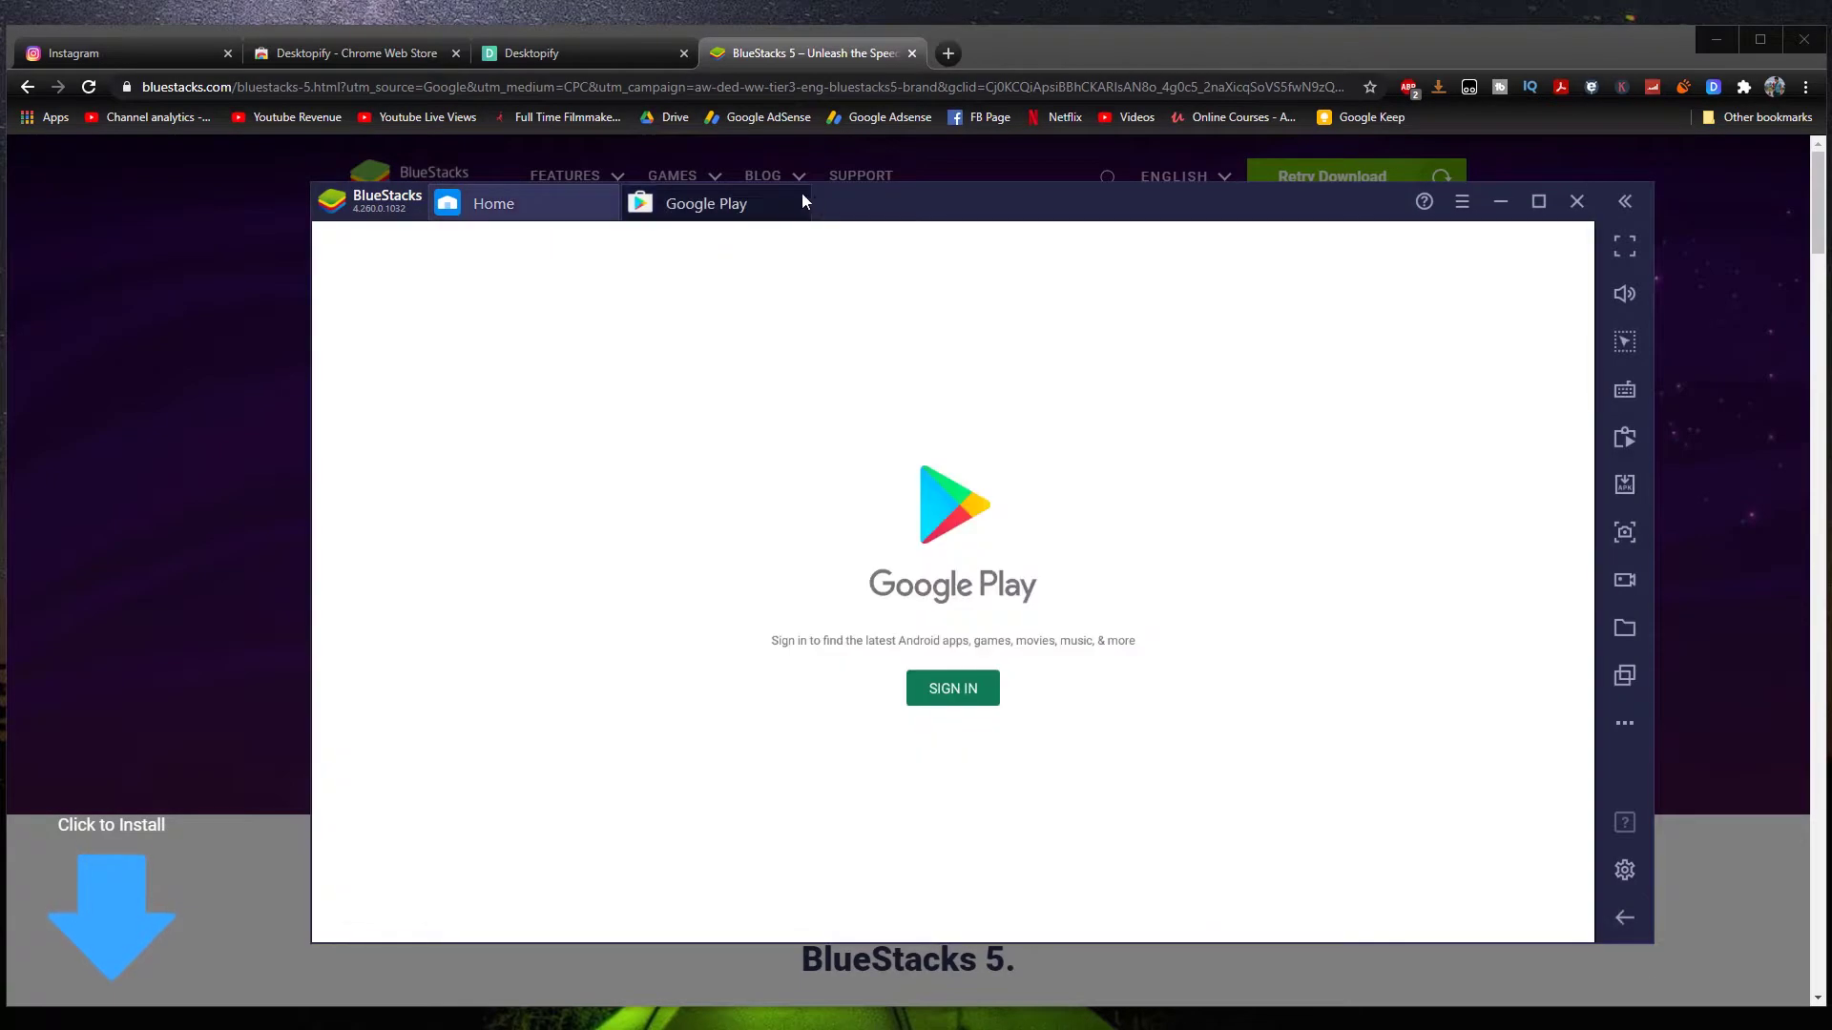
pyautogui.click(504, 202)
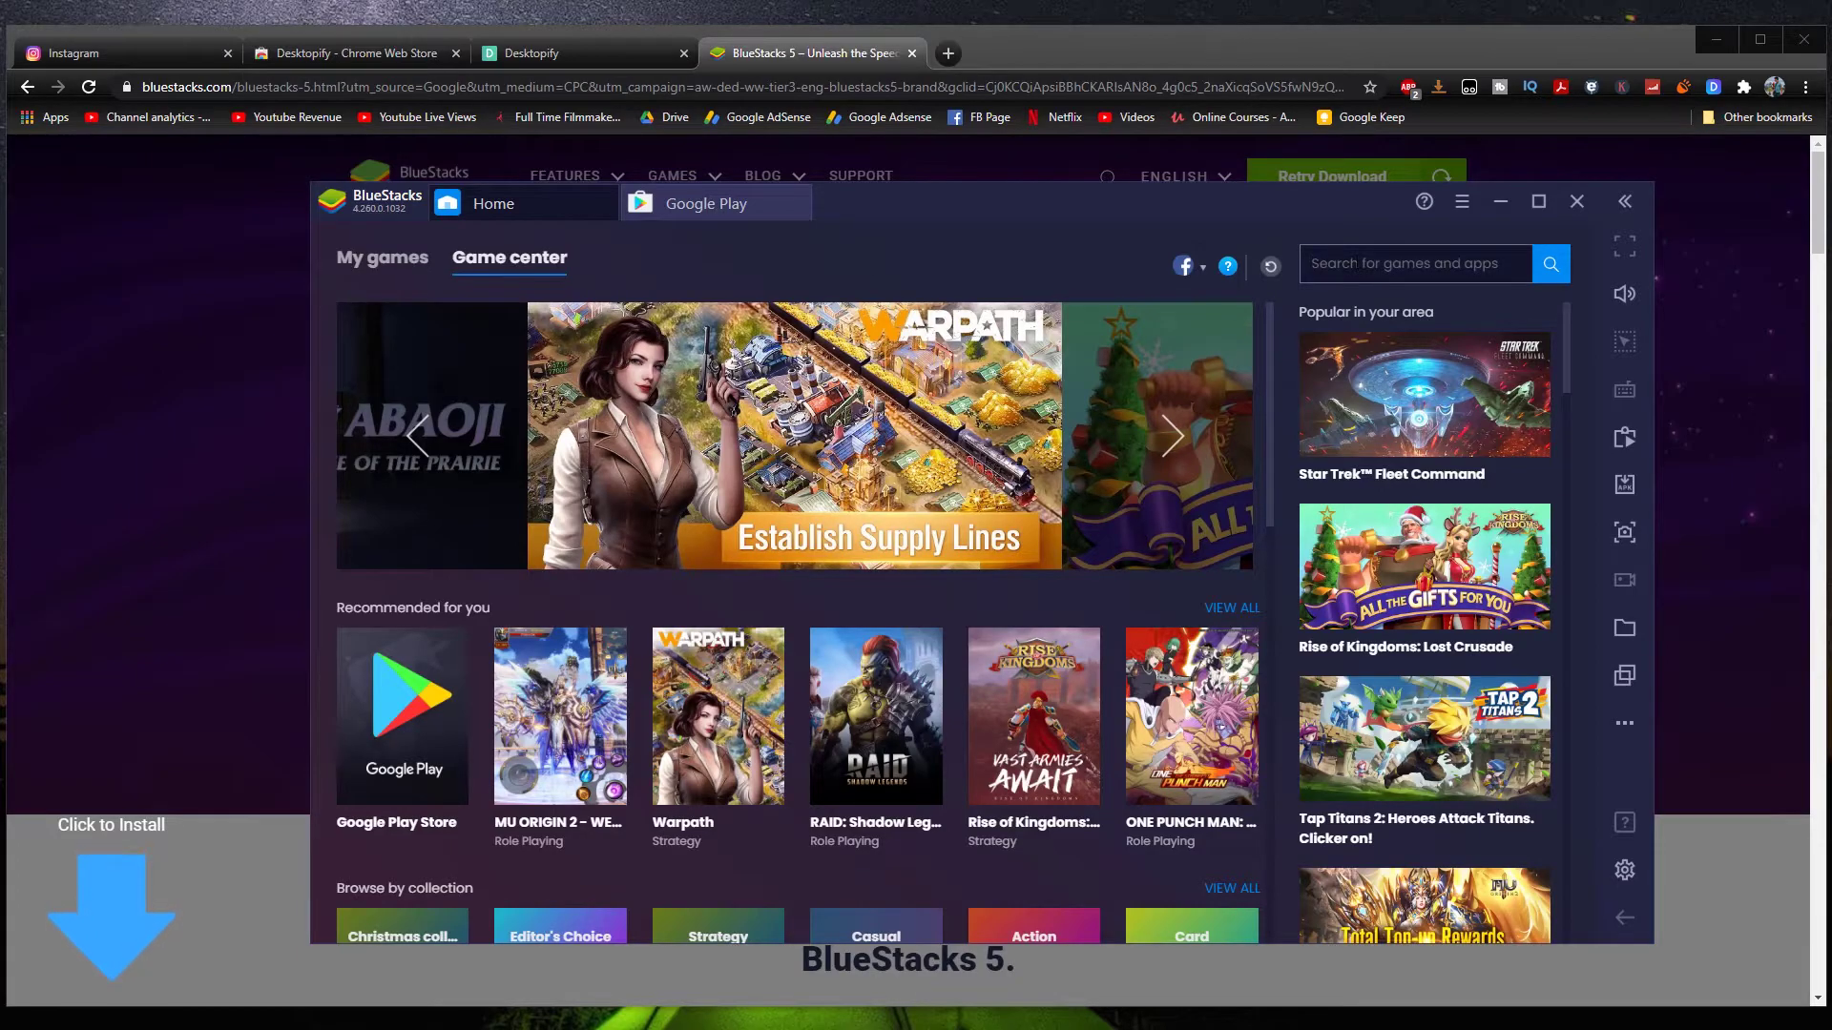
pyautogui.write('instagram')
pyautogui.press('Return')
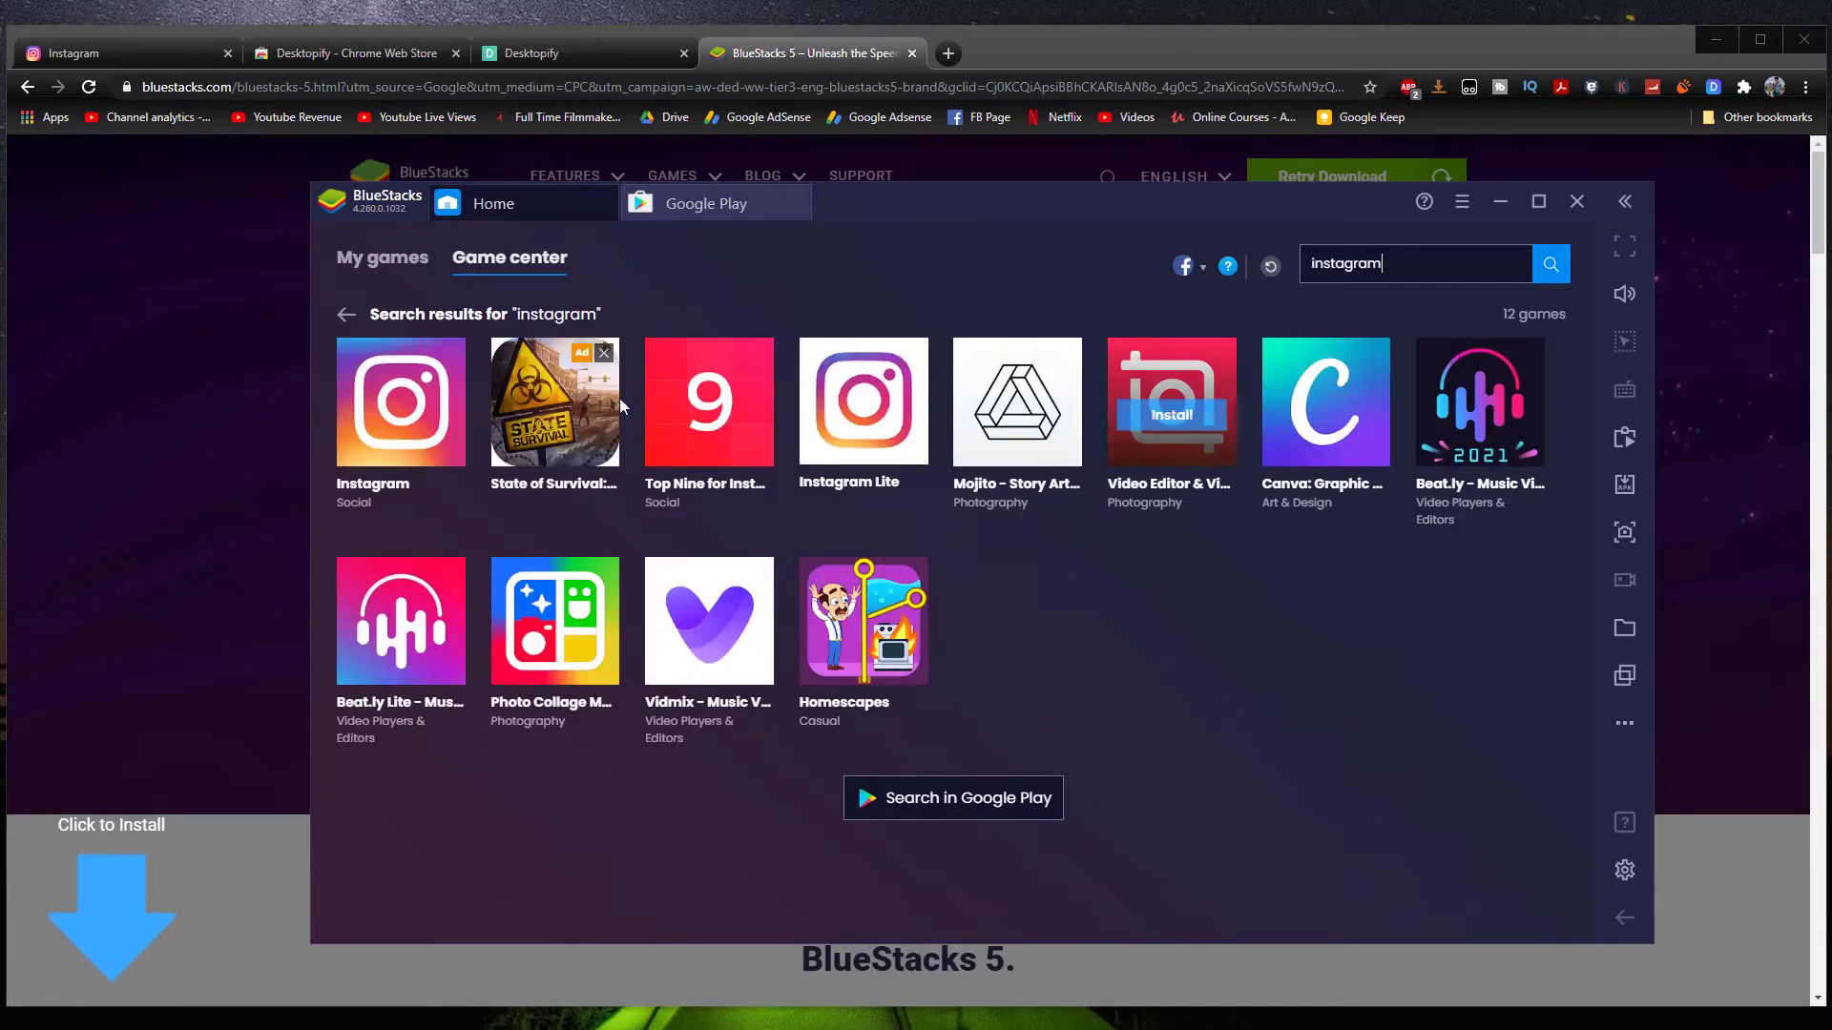
pyautogui.click(391, 429)
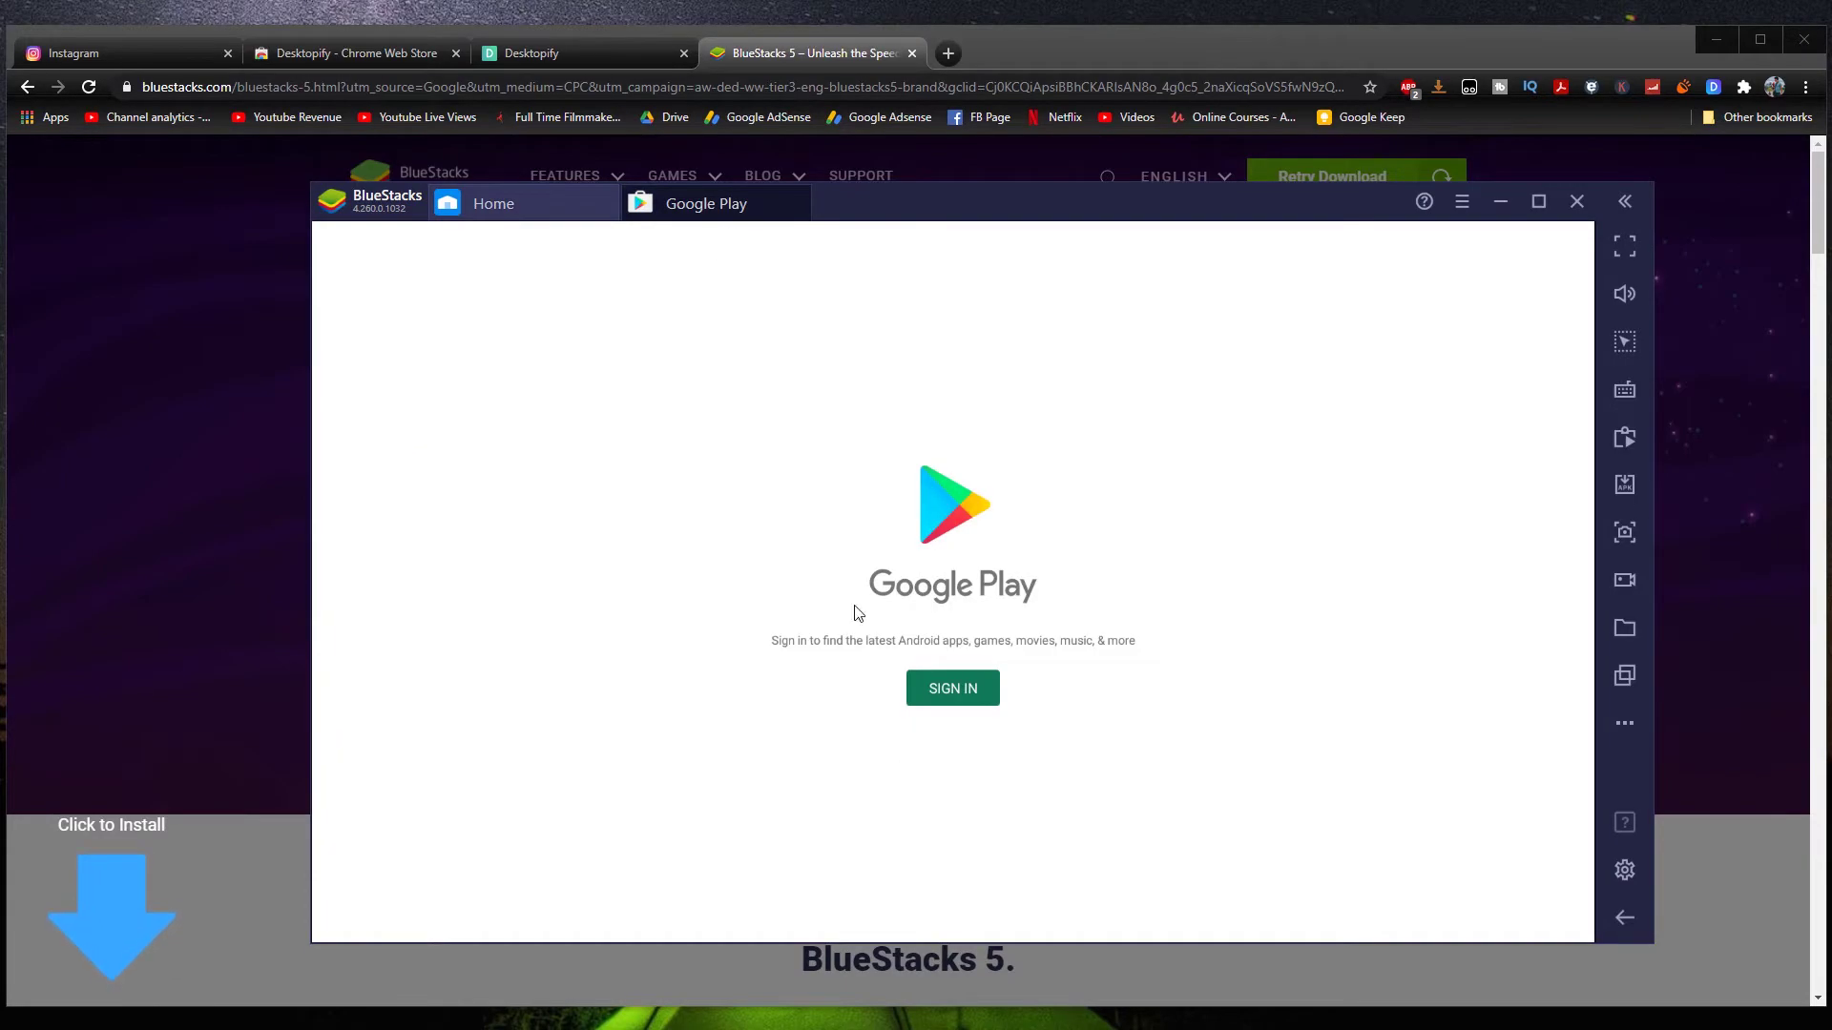
# Step: Sign in to Google Play, install Instagram and decline switching the graphics mode to Advanced OpenGL
pyautogui.click(953, 693)
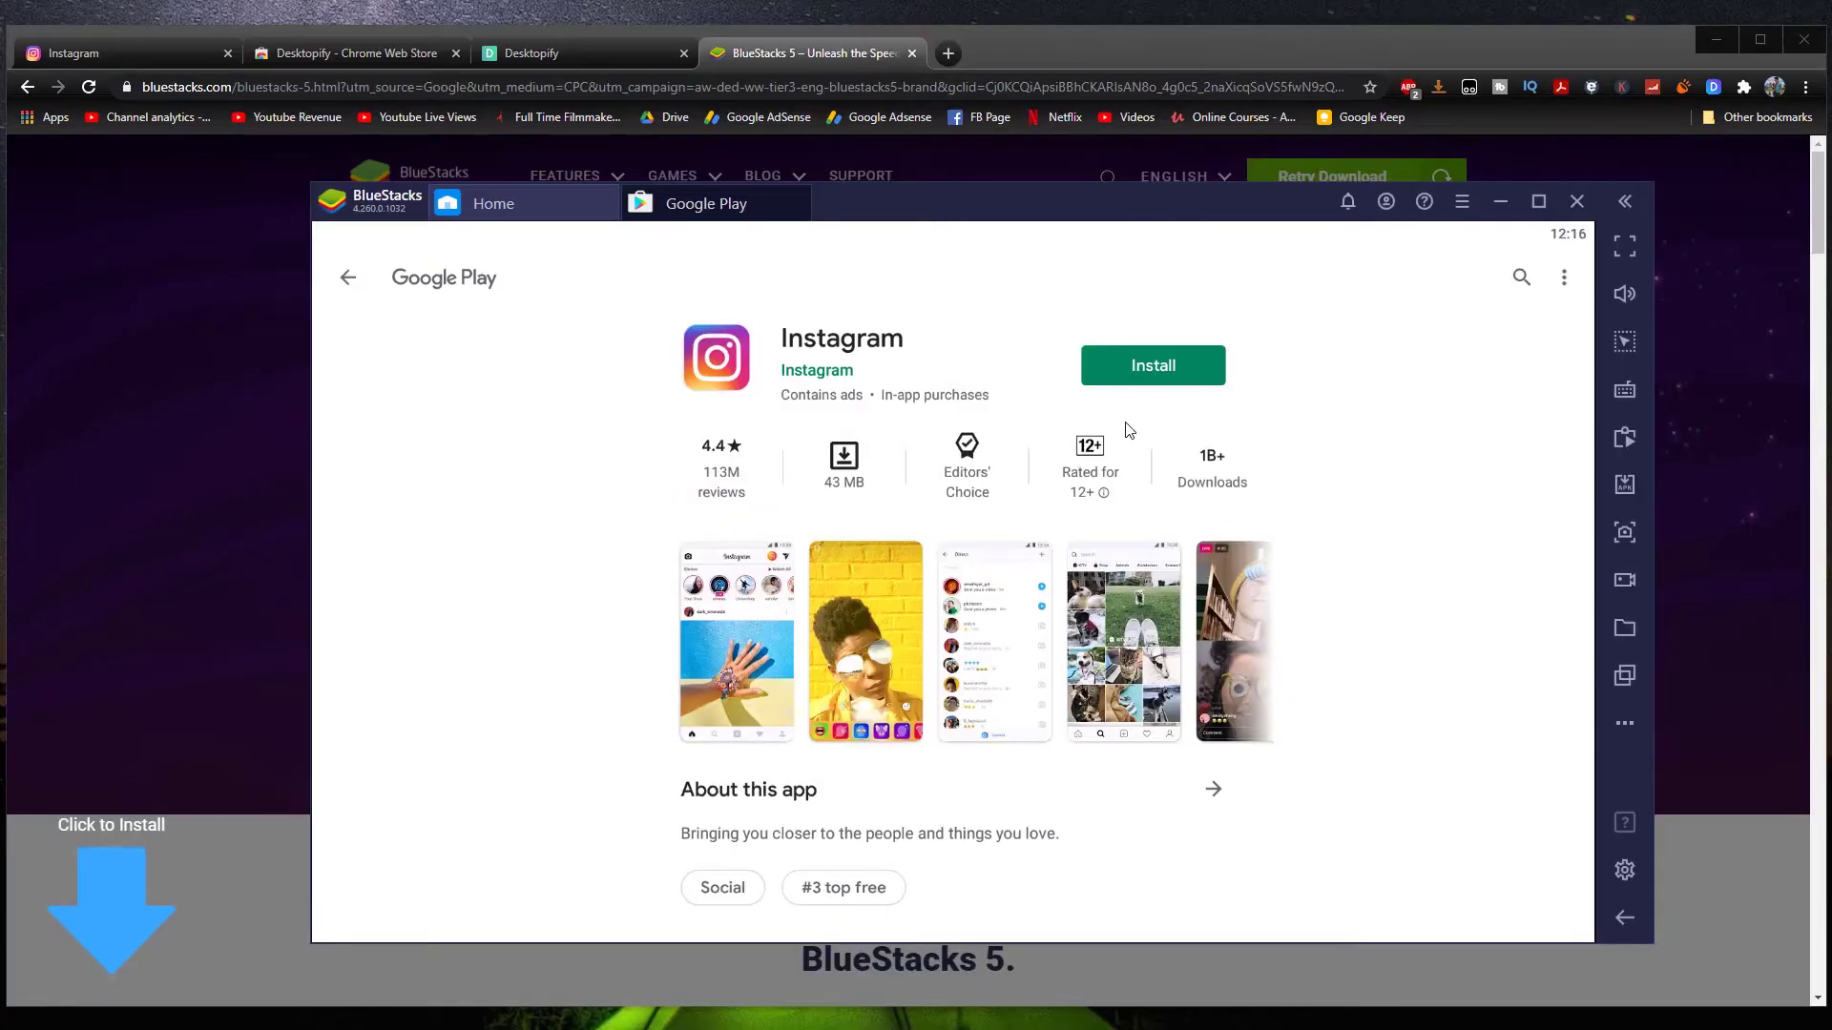
pyautogui.click(1151, 366)
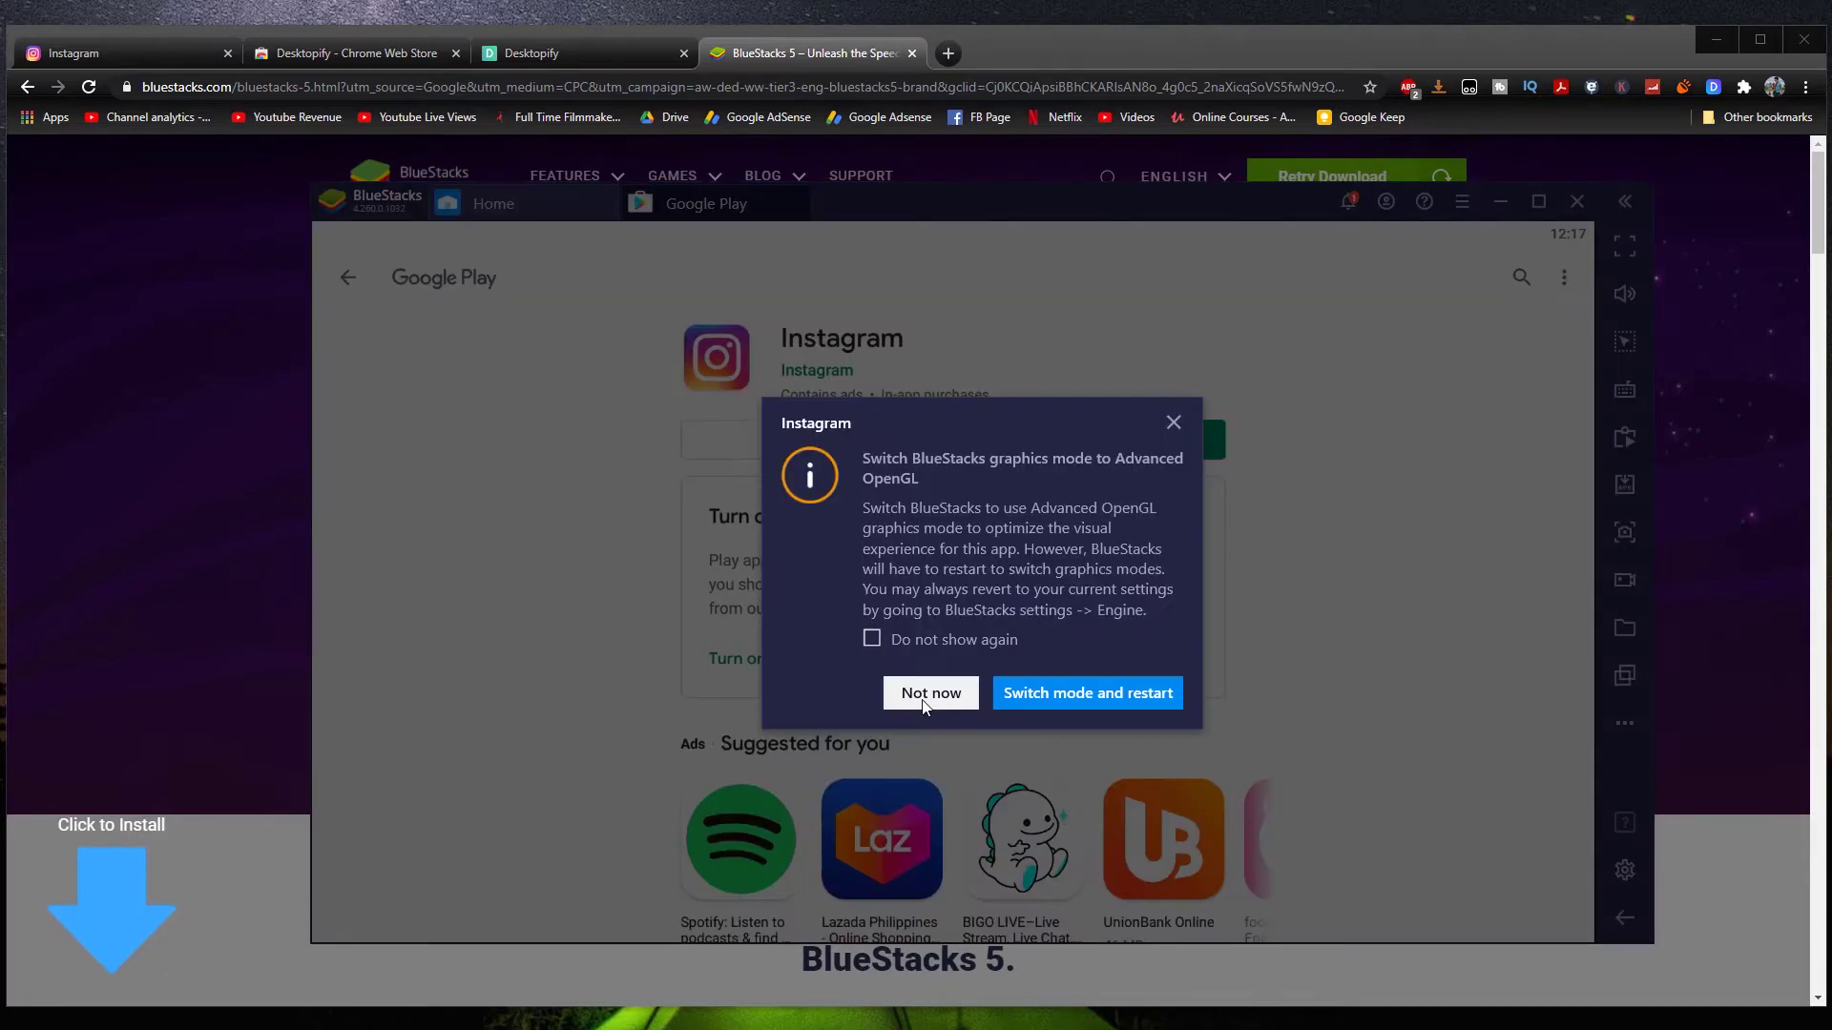
pyautogui.click(925, 697)
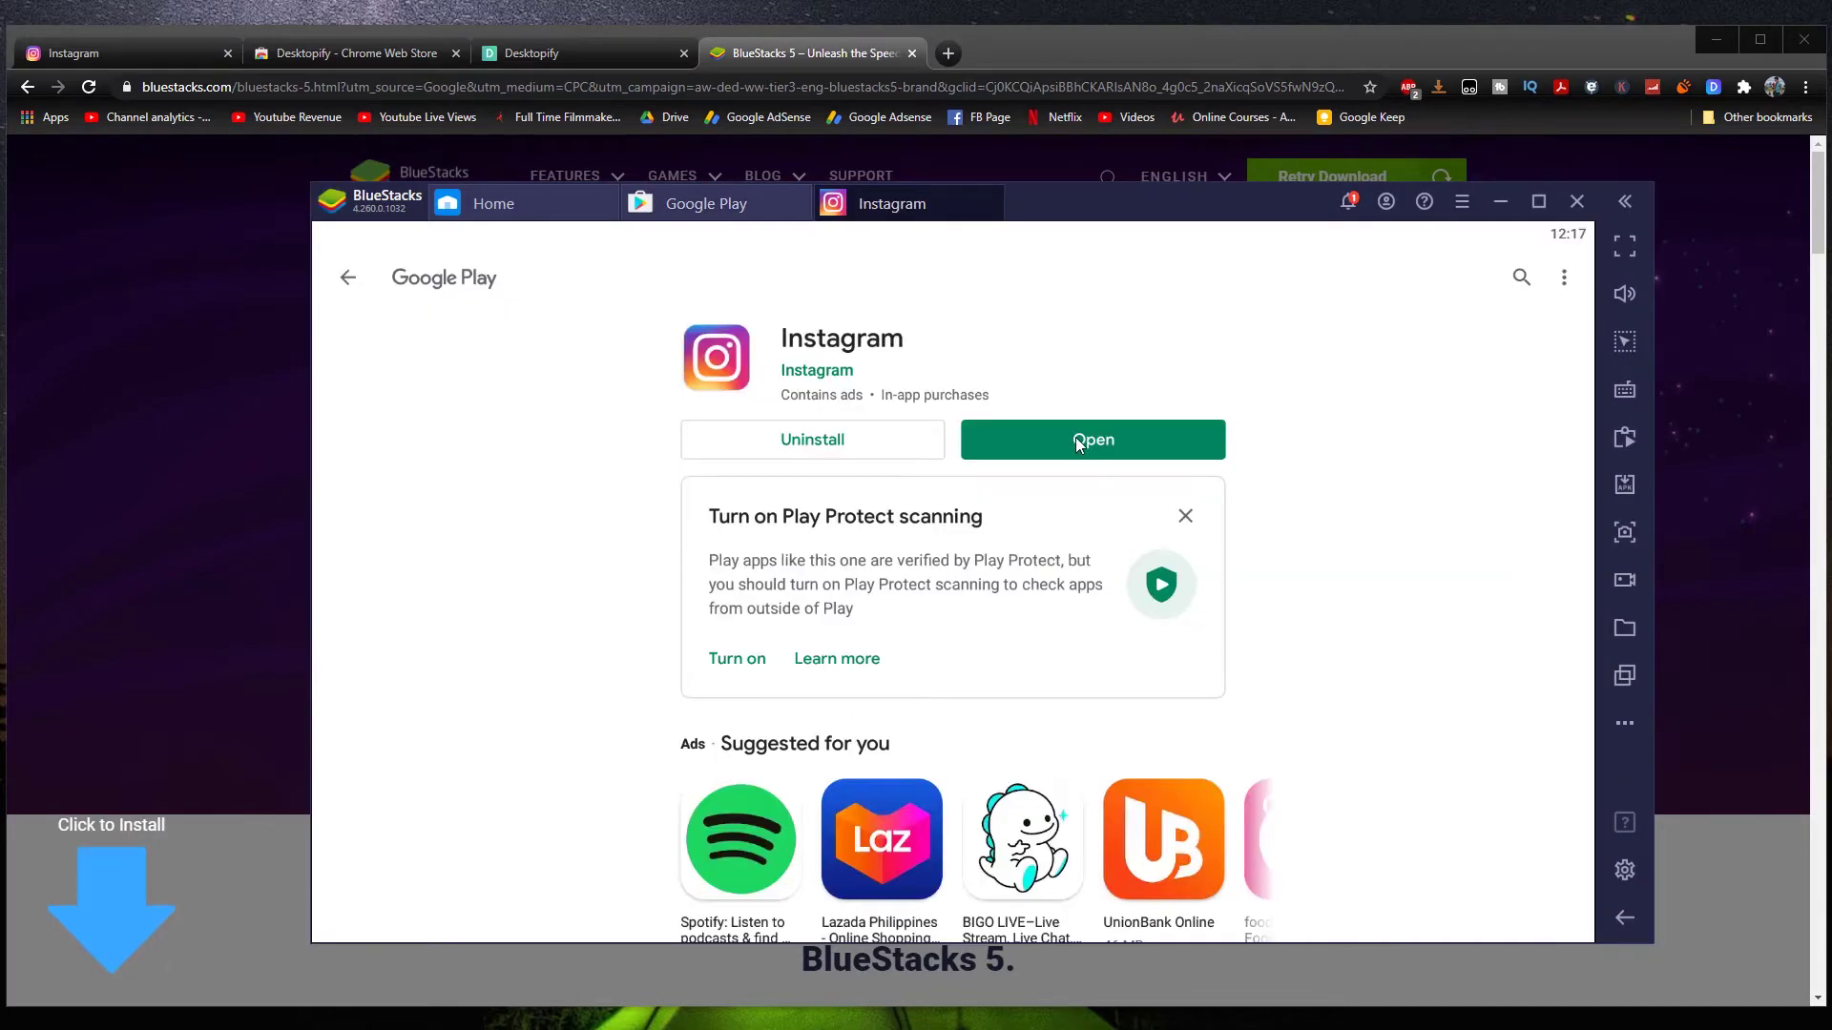
# Step: Open the installed Instagram app, then resize and move the BlueStacks window so the whole phone view fits on screen
pyautogui.click(1078, 443)
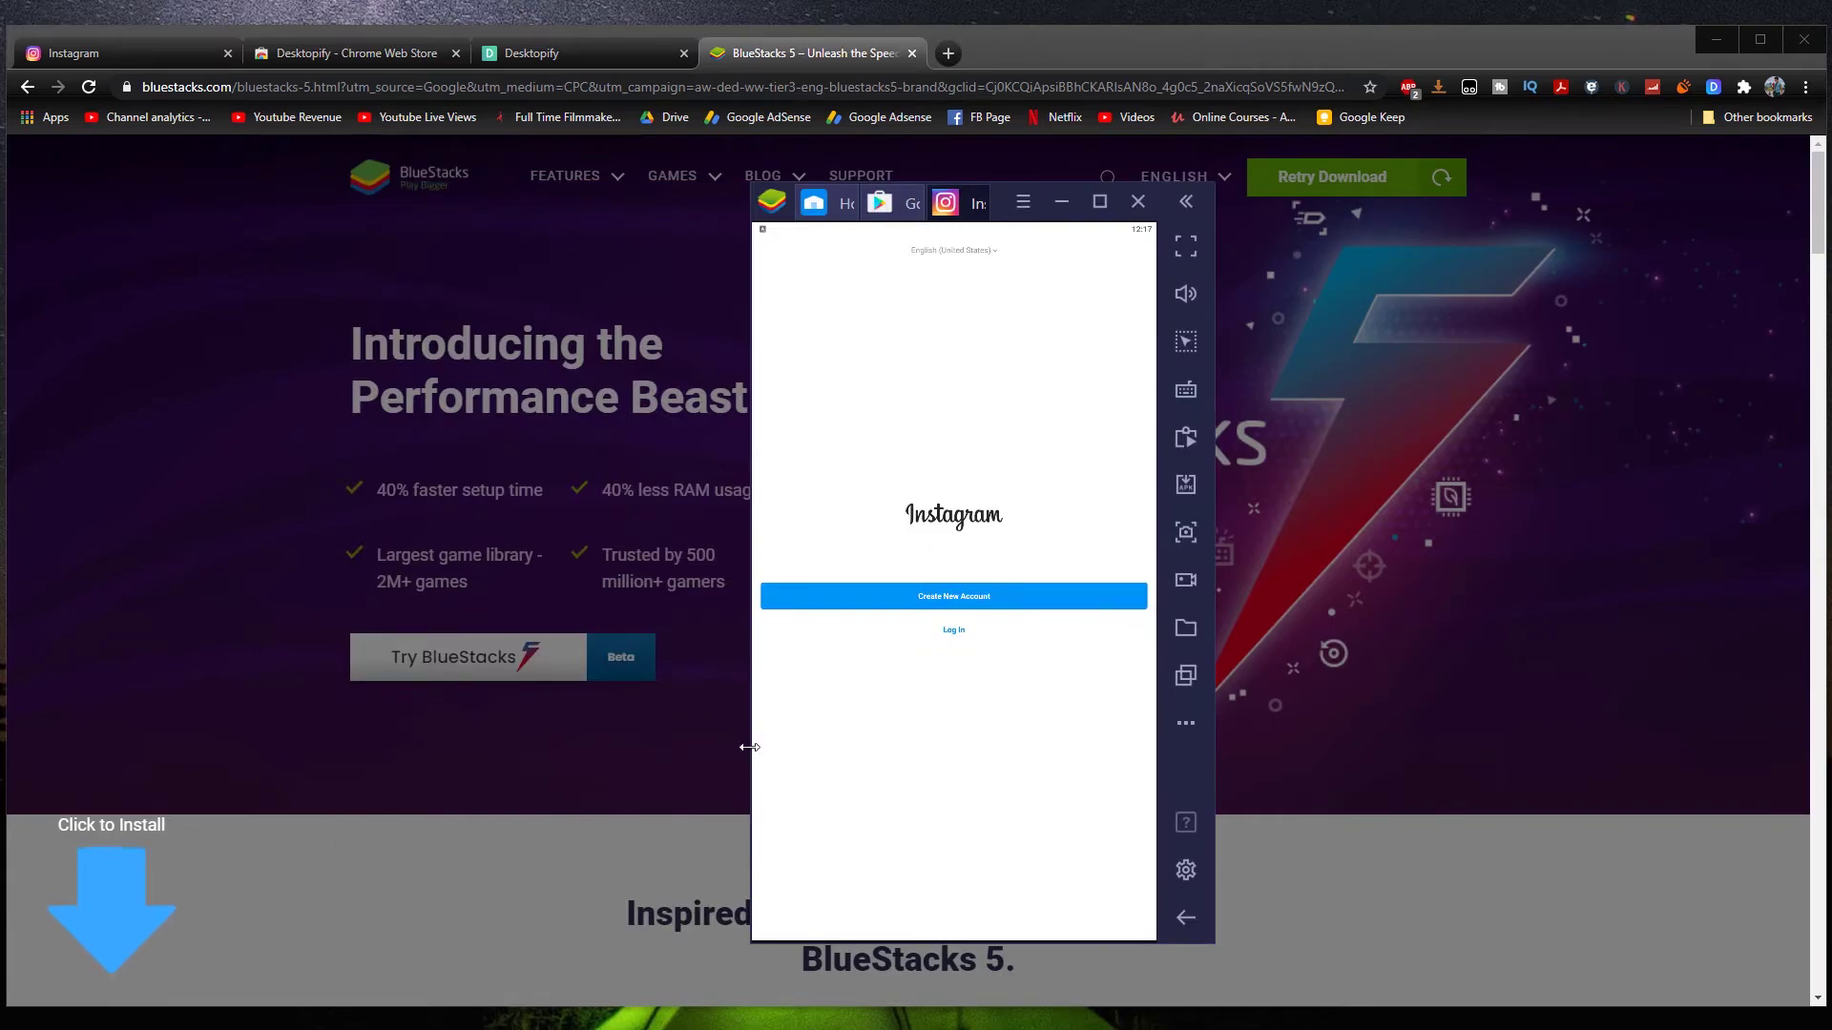
pyautogui.moveTo(740, 748); pyautogui.dragTo(389, 756)
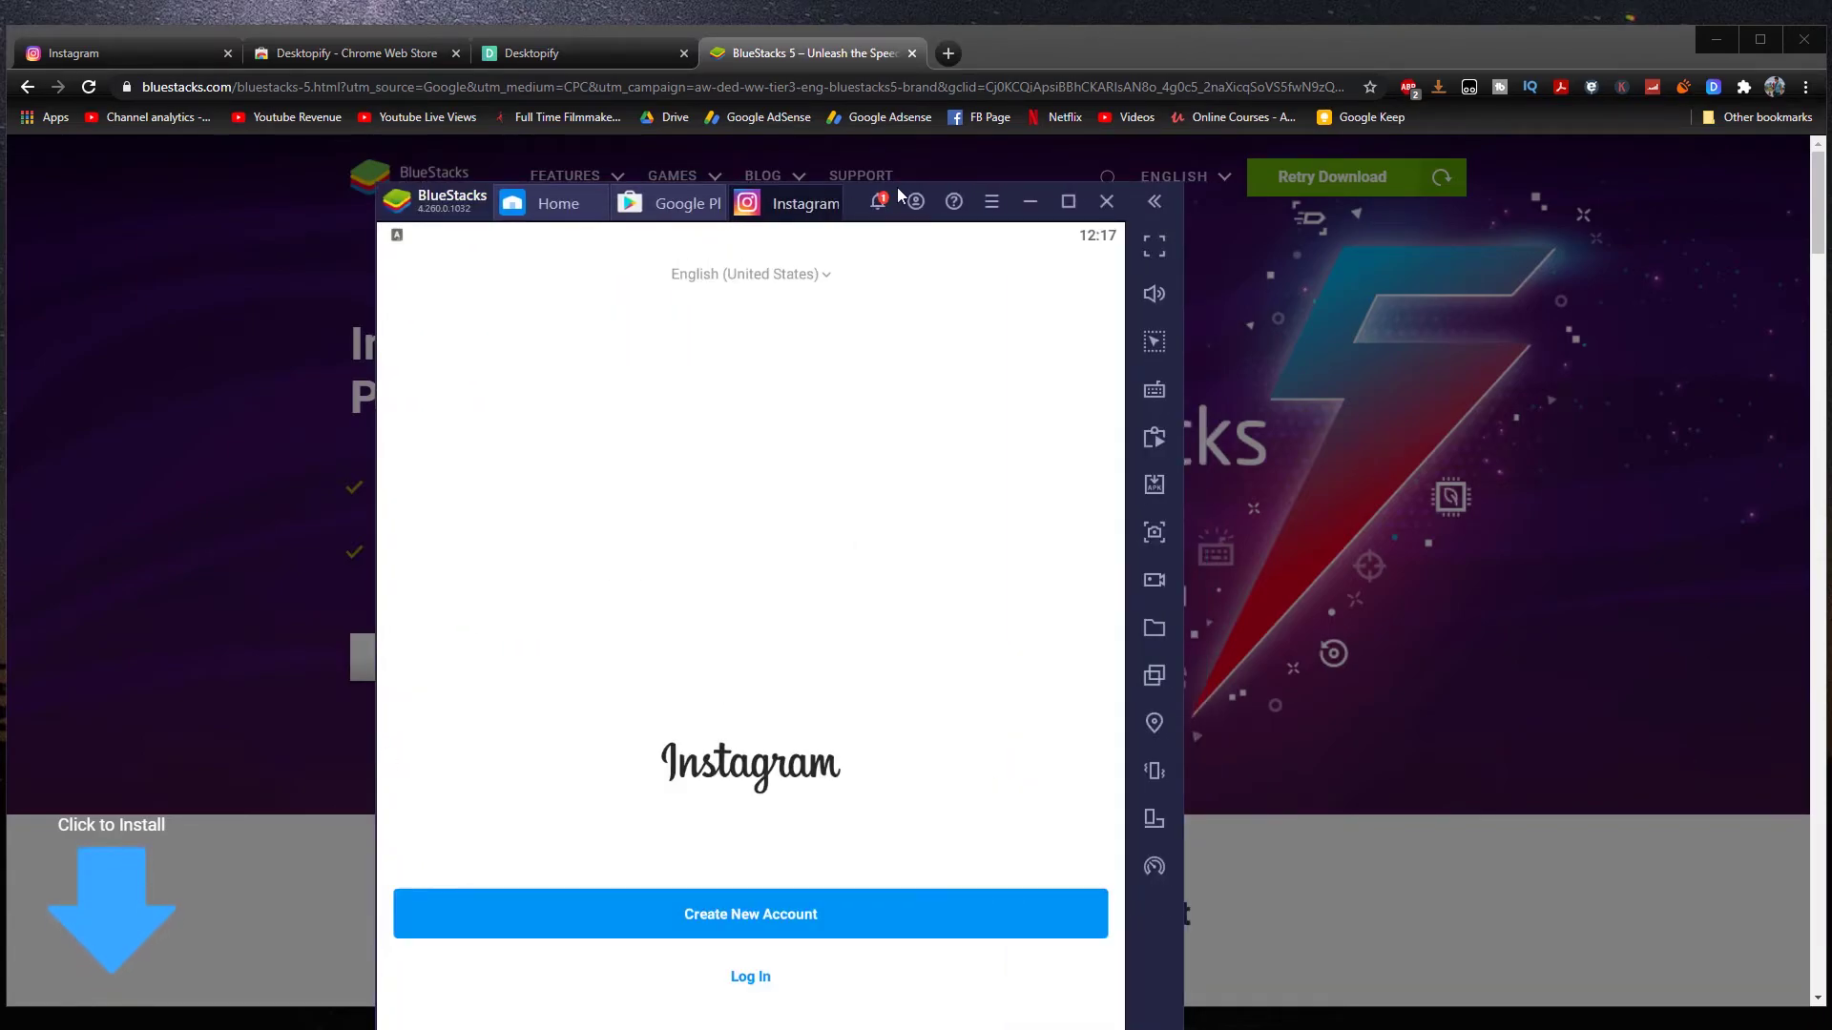
pyautogui.moveTo(904, 186); pyautogui.dragTo(842, 426)
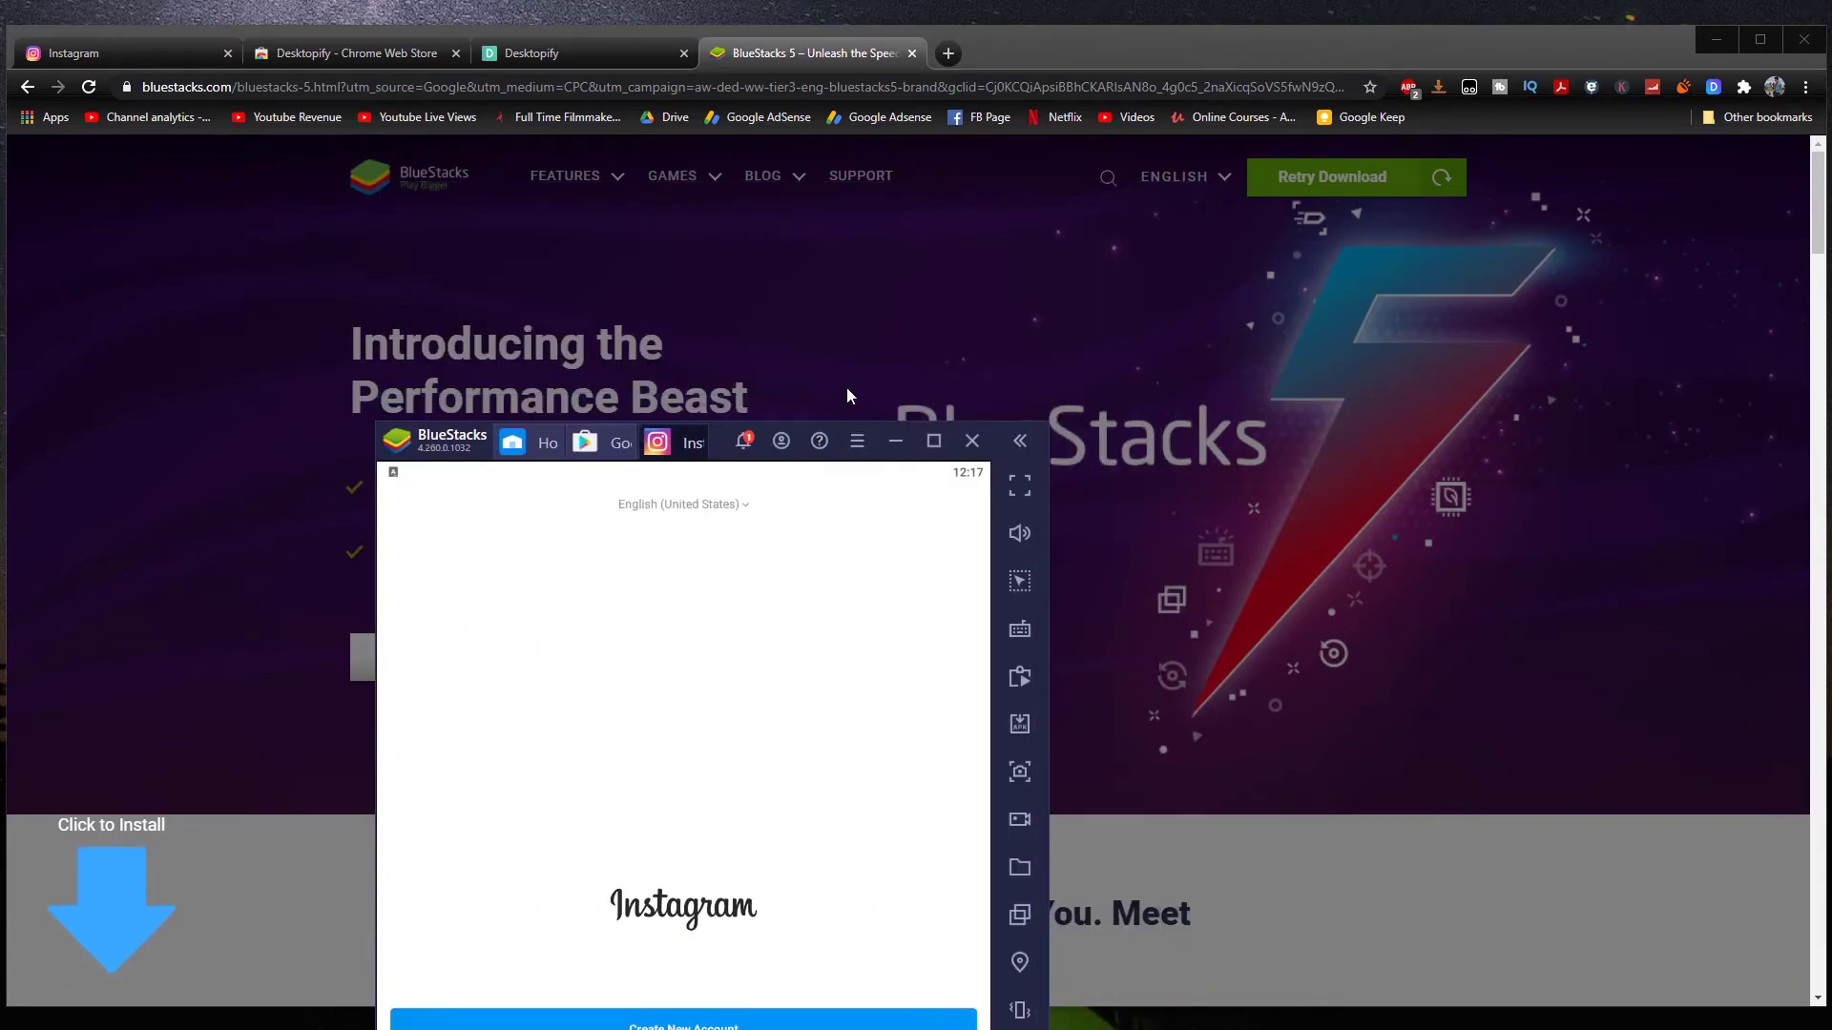
pyautogui.moveTo(496, 437); pyautogui.dragTo(611, 20)
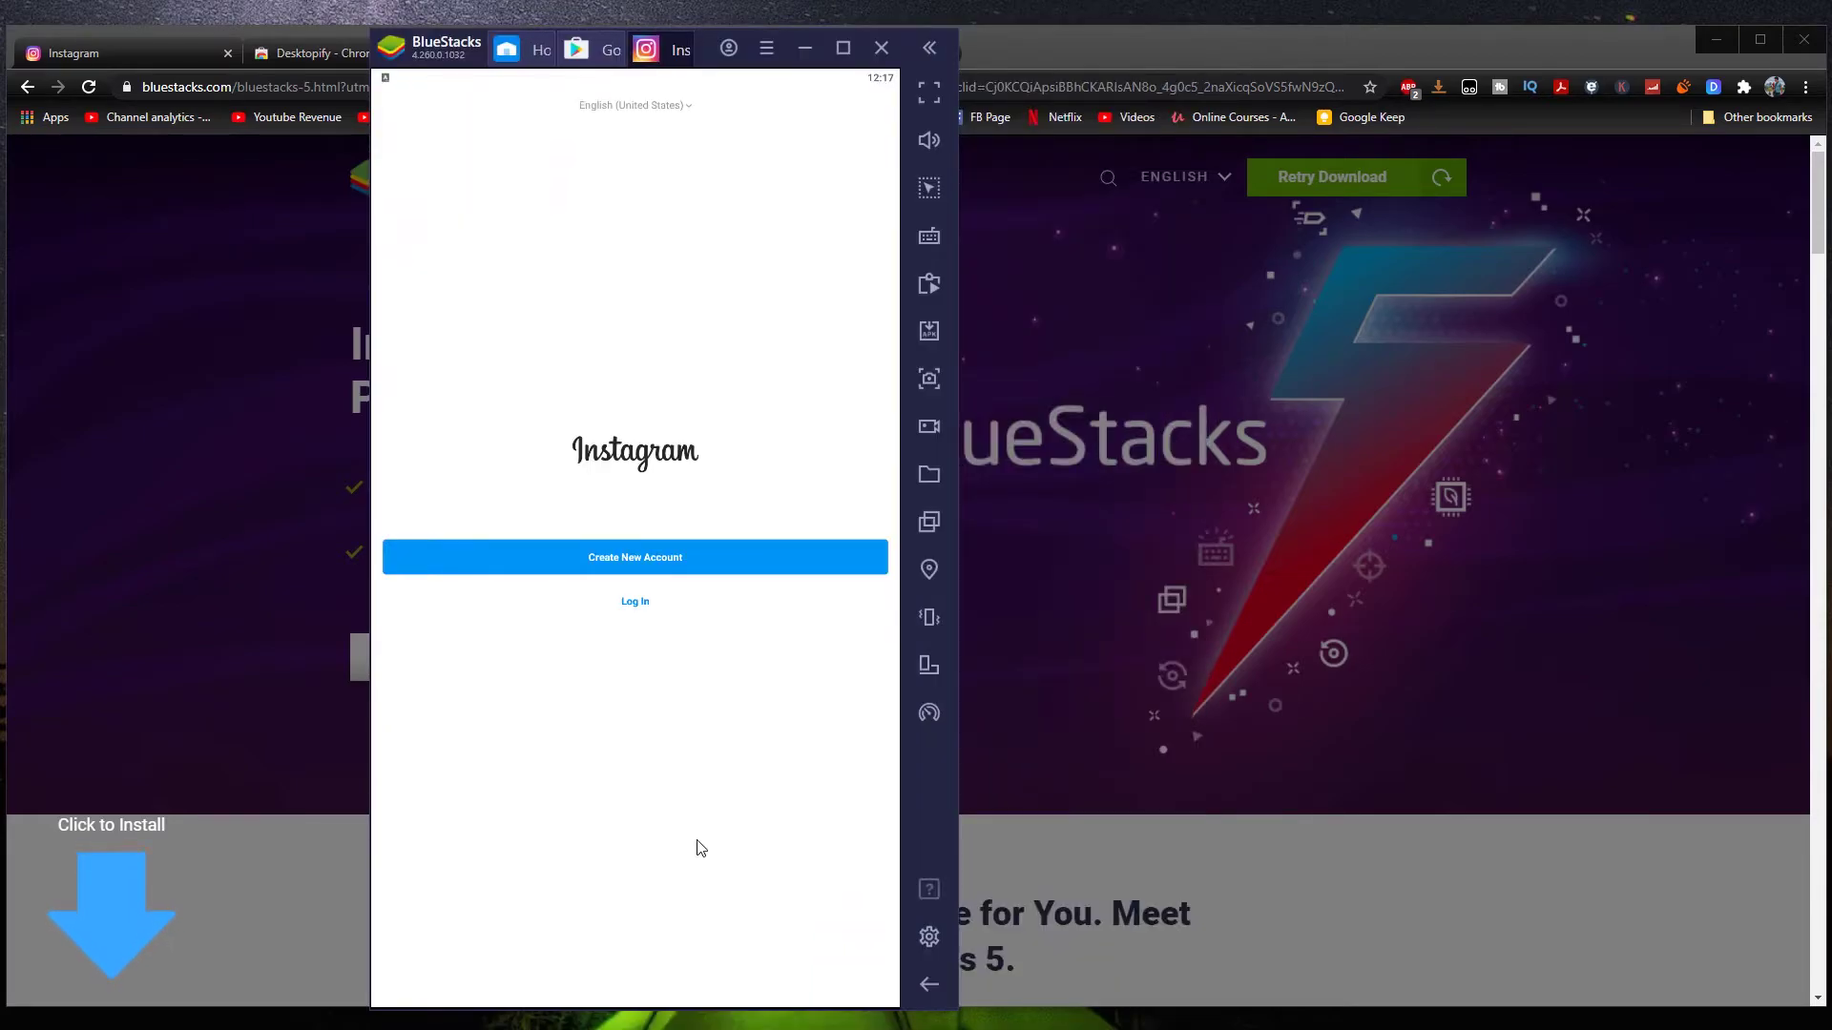
# Step: Log in to the Instagram app through Facebook, allowing it to access the Facebook account
pyautogui.click(636, 600)
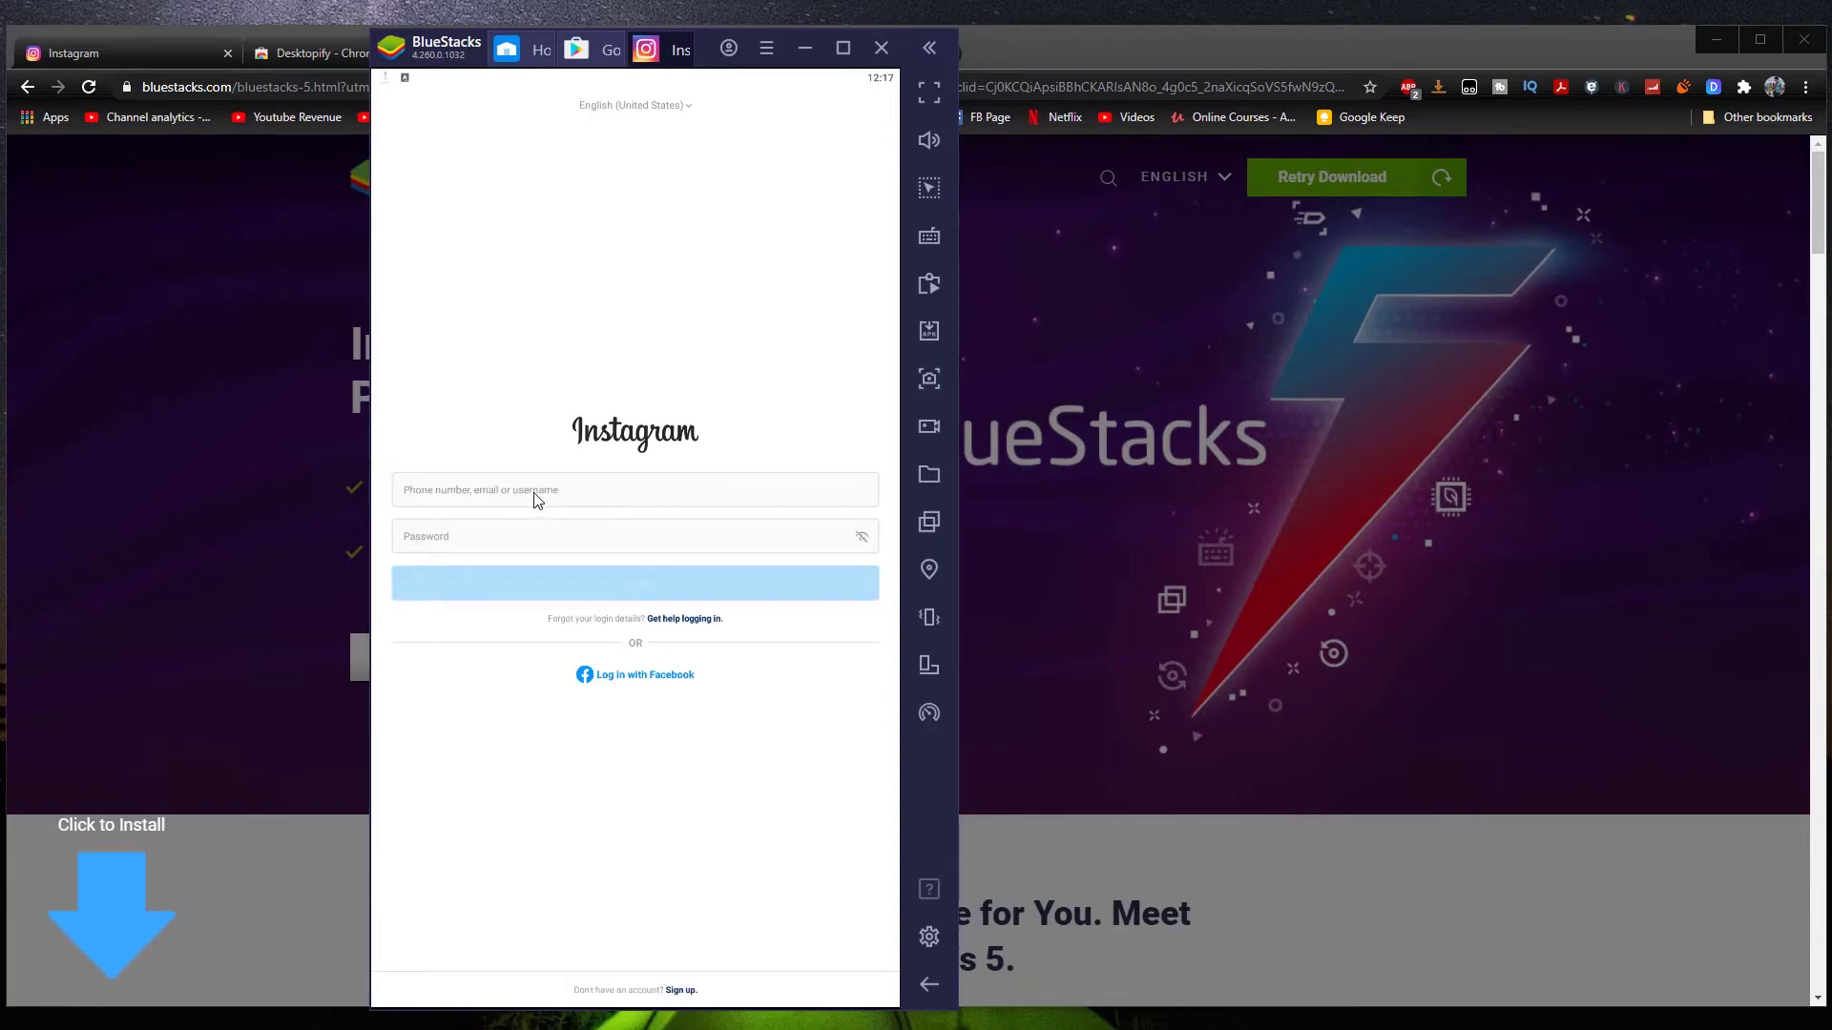
pyautogui.click(534, 498)
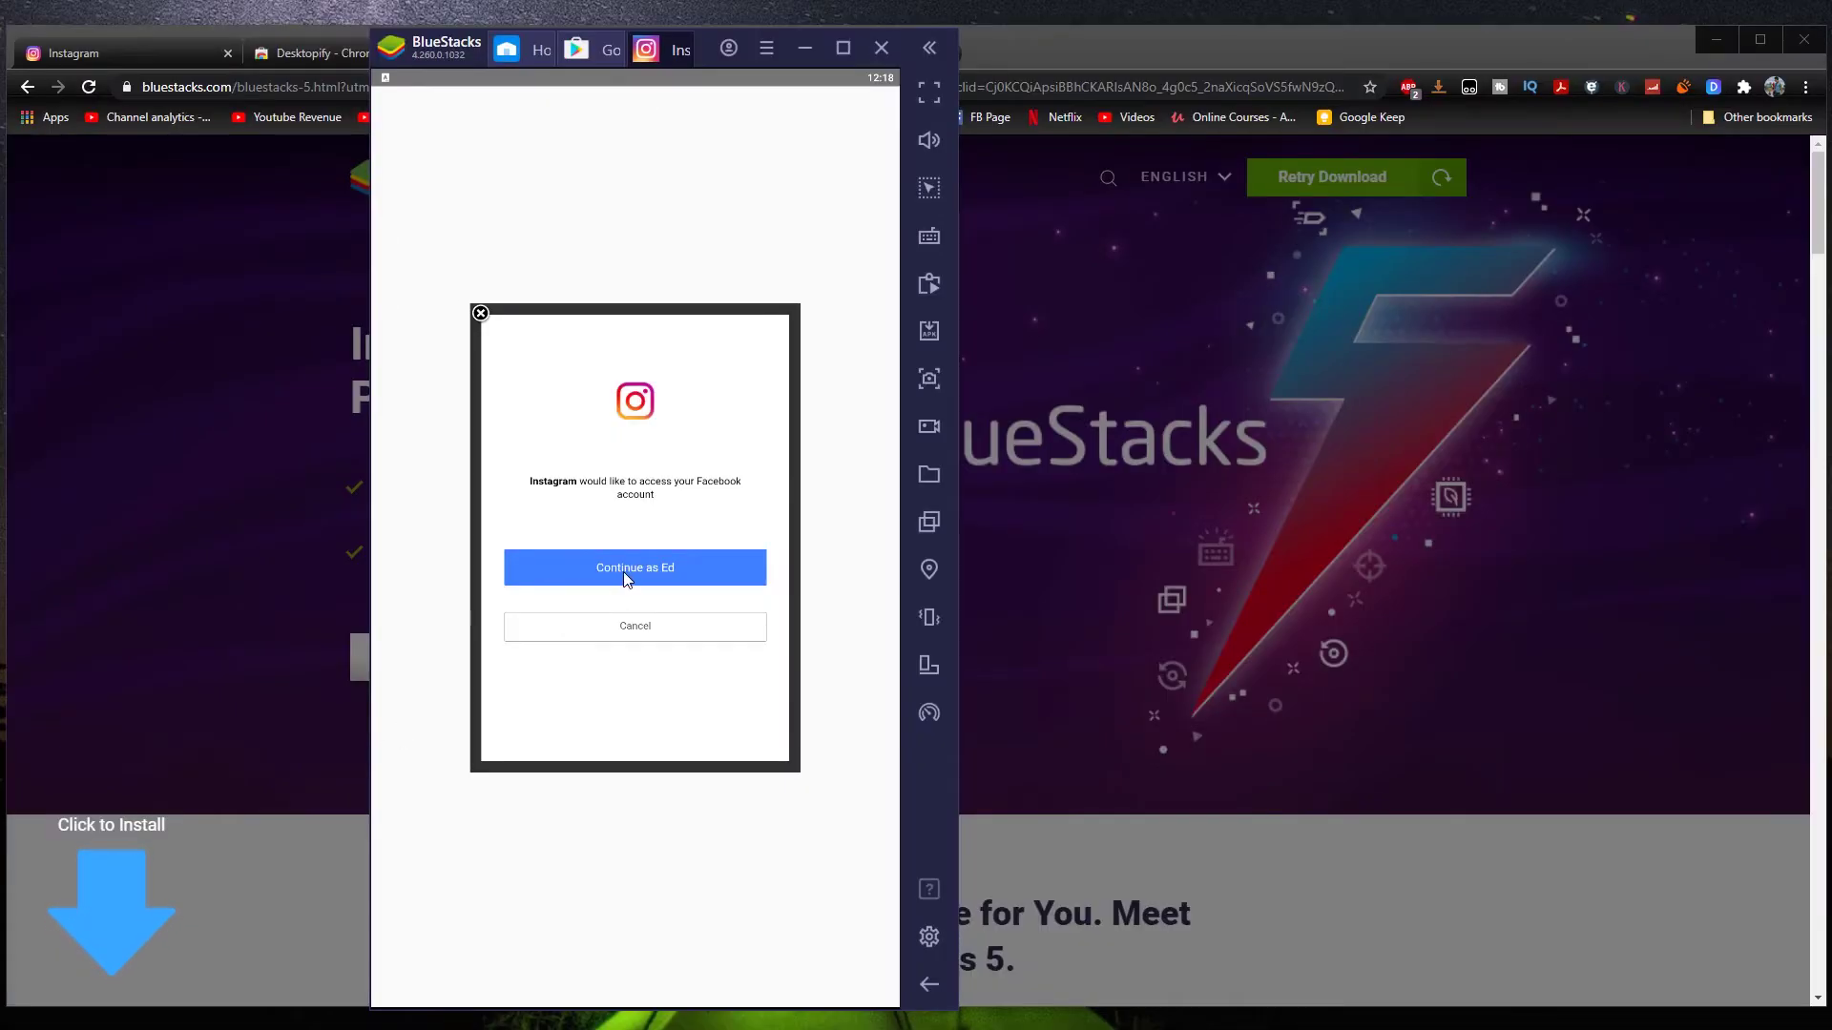
pyautogui.click(625, 578)
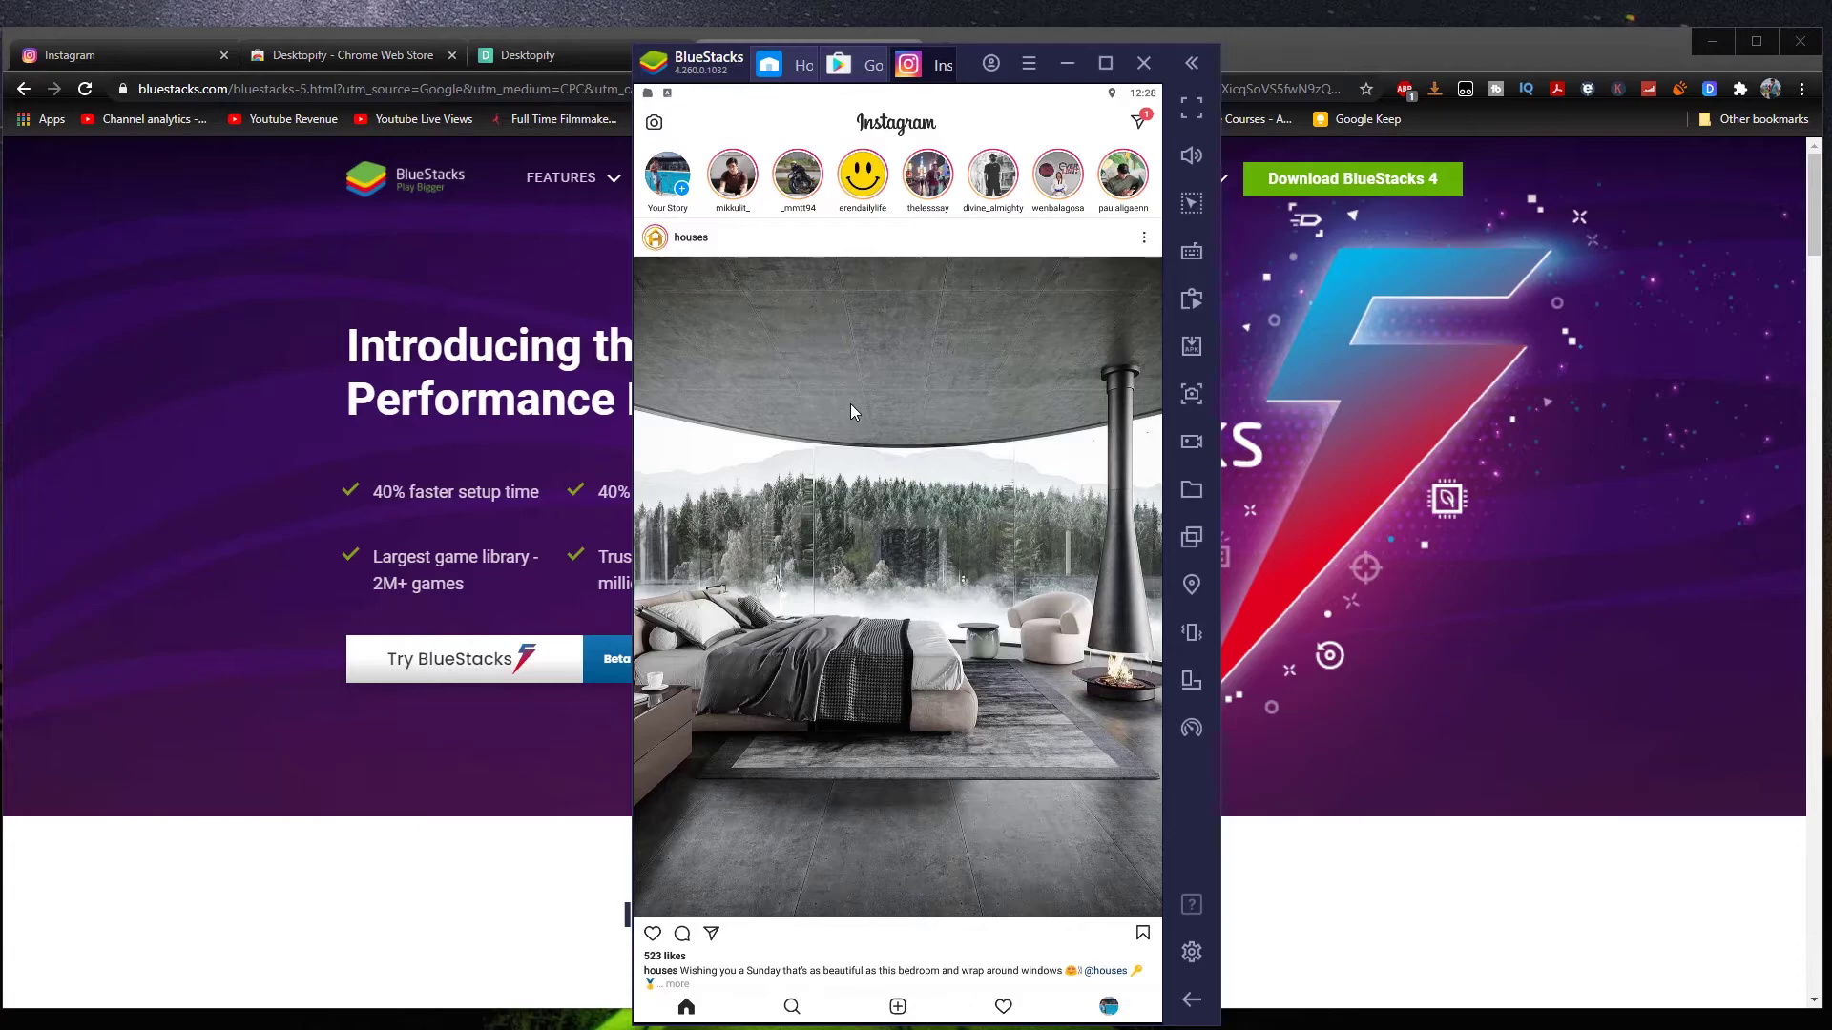
# Step: Return to the BlueStacks home screen and open Media Manager from the system apps
pyautogui.click(784, 75)
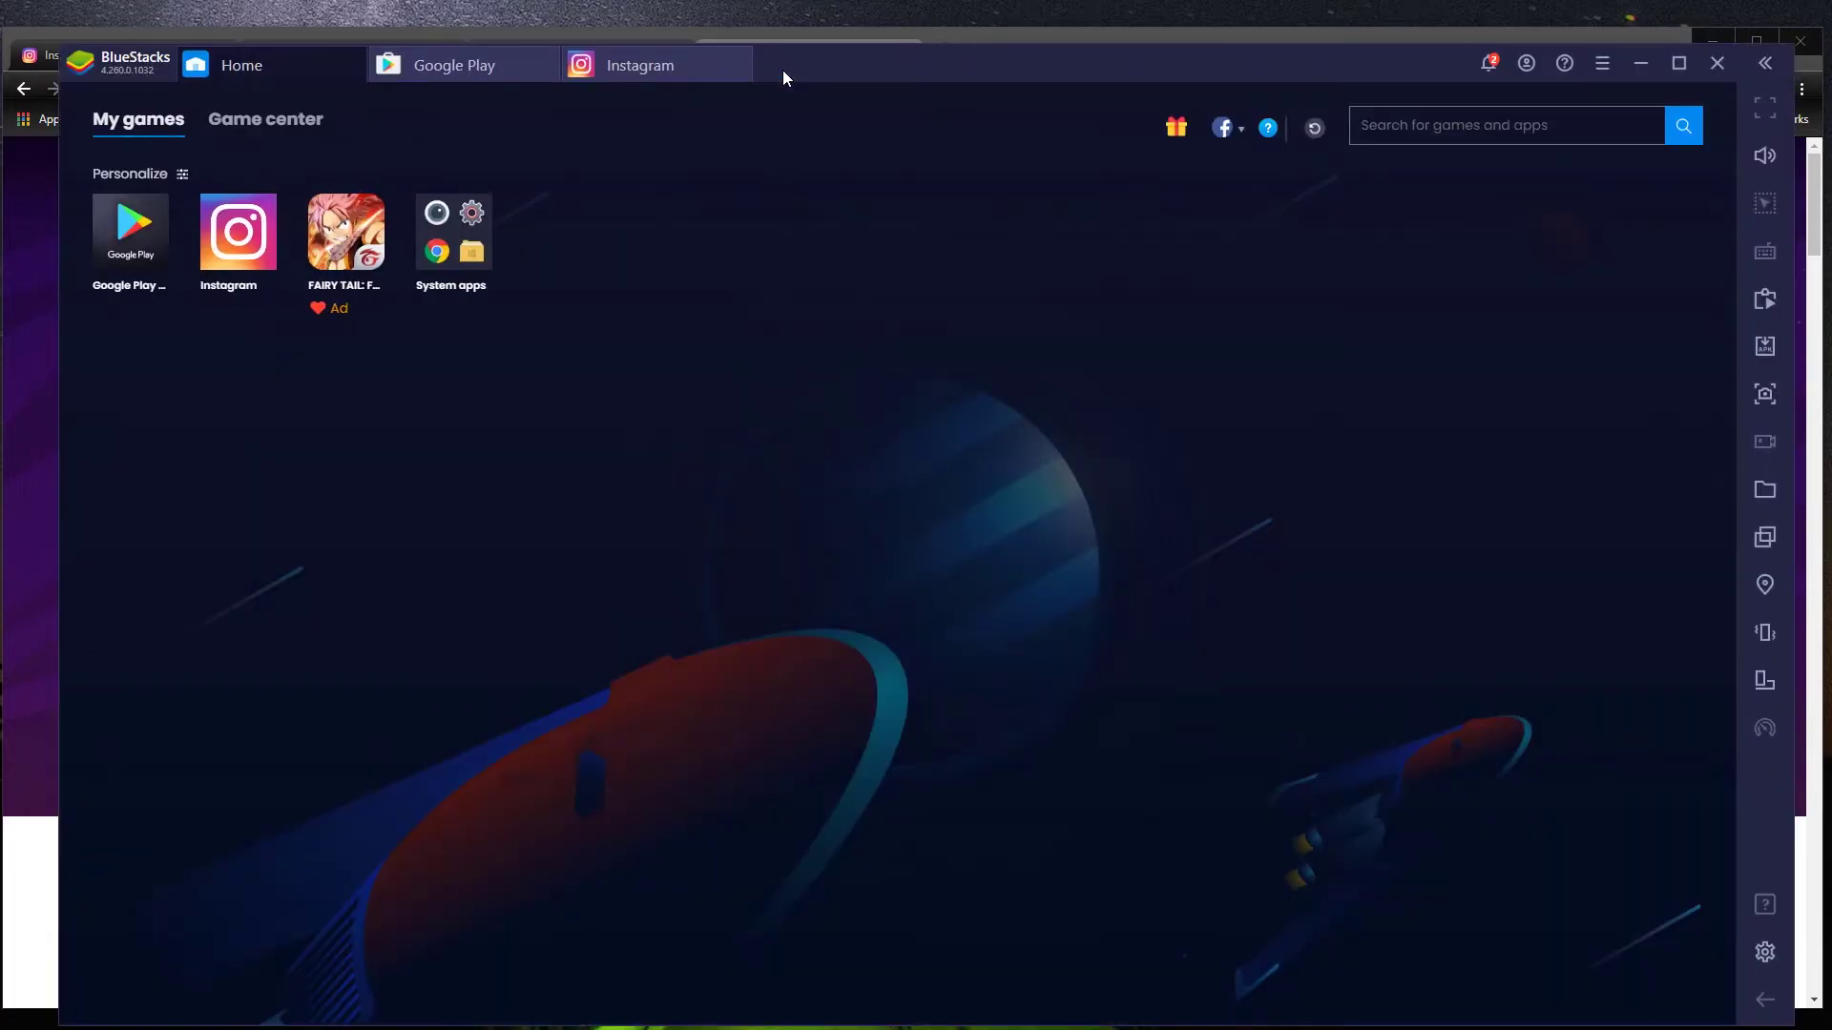
pyautogui.click(452, 249)
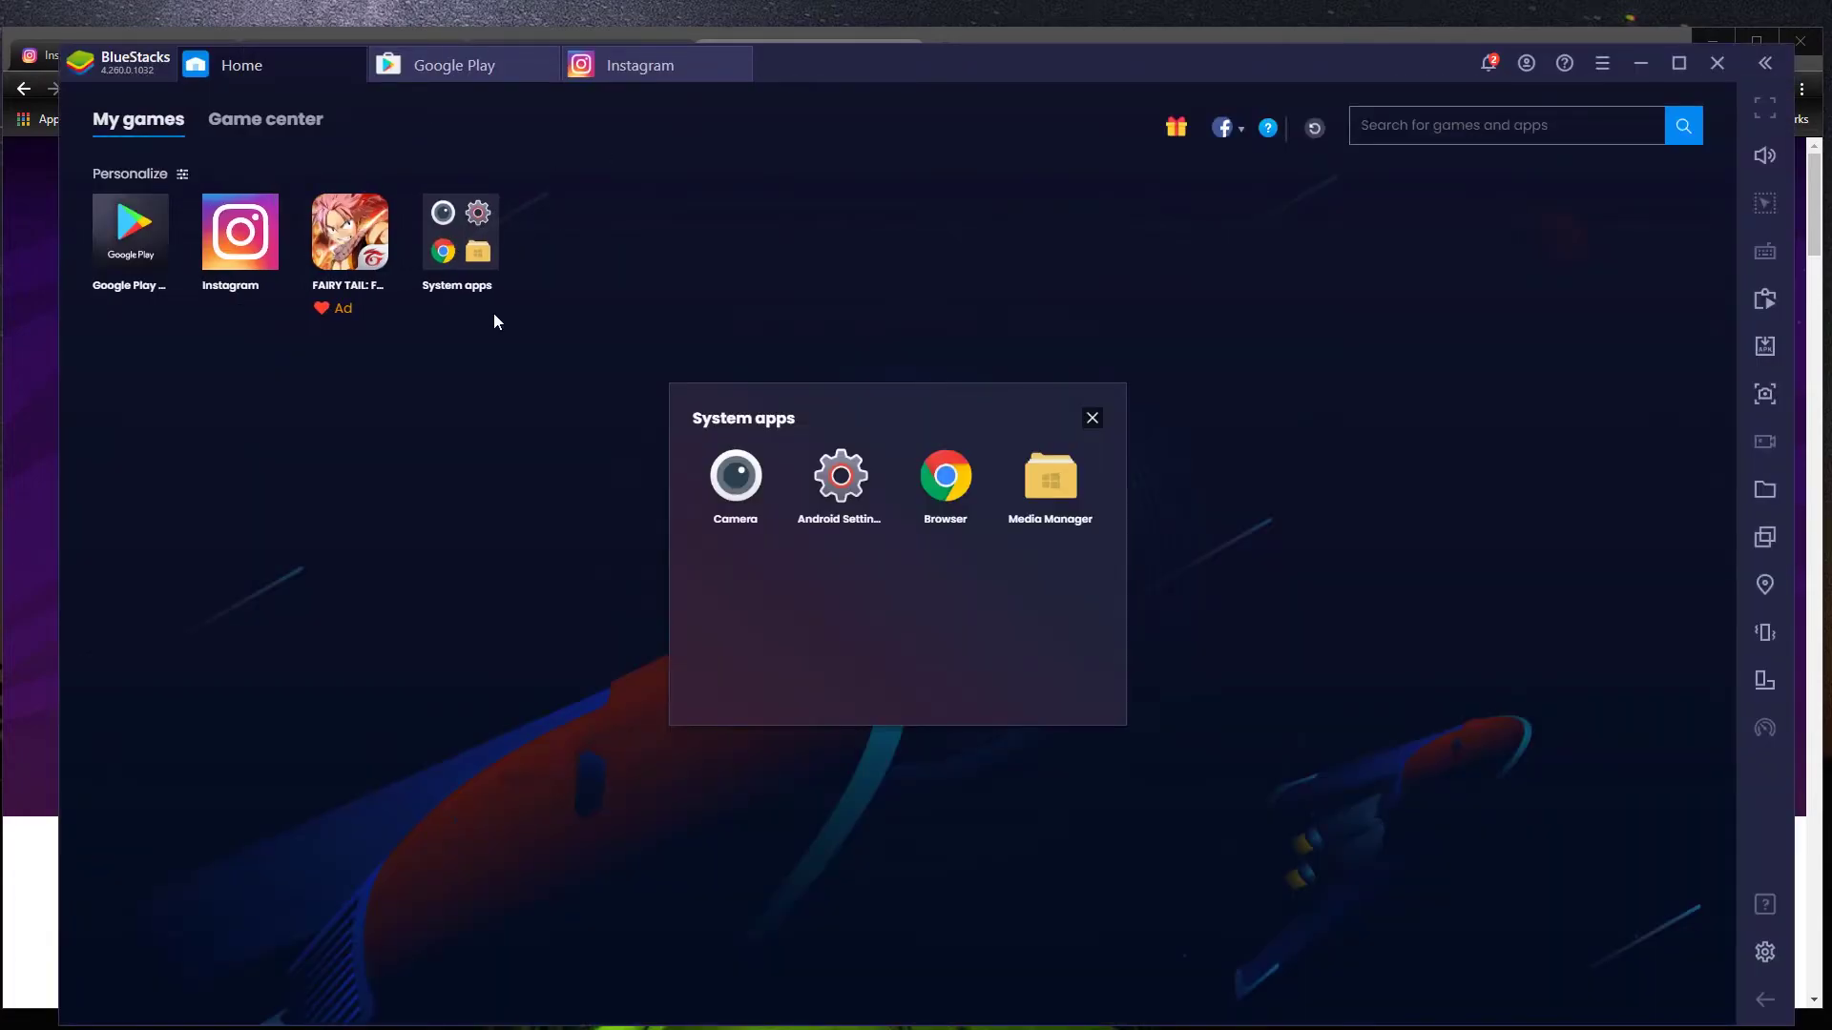
pyautogui.click(1053, 494)
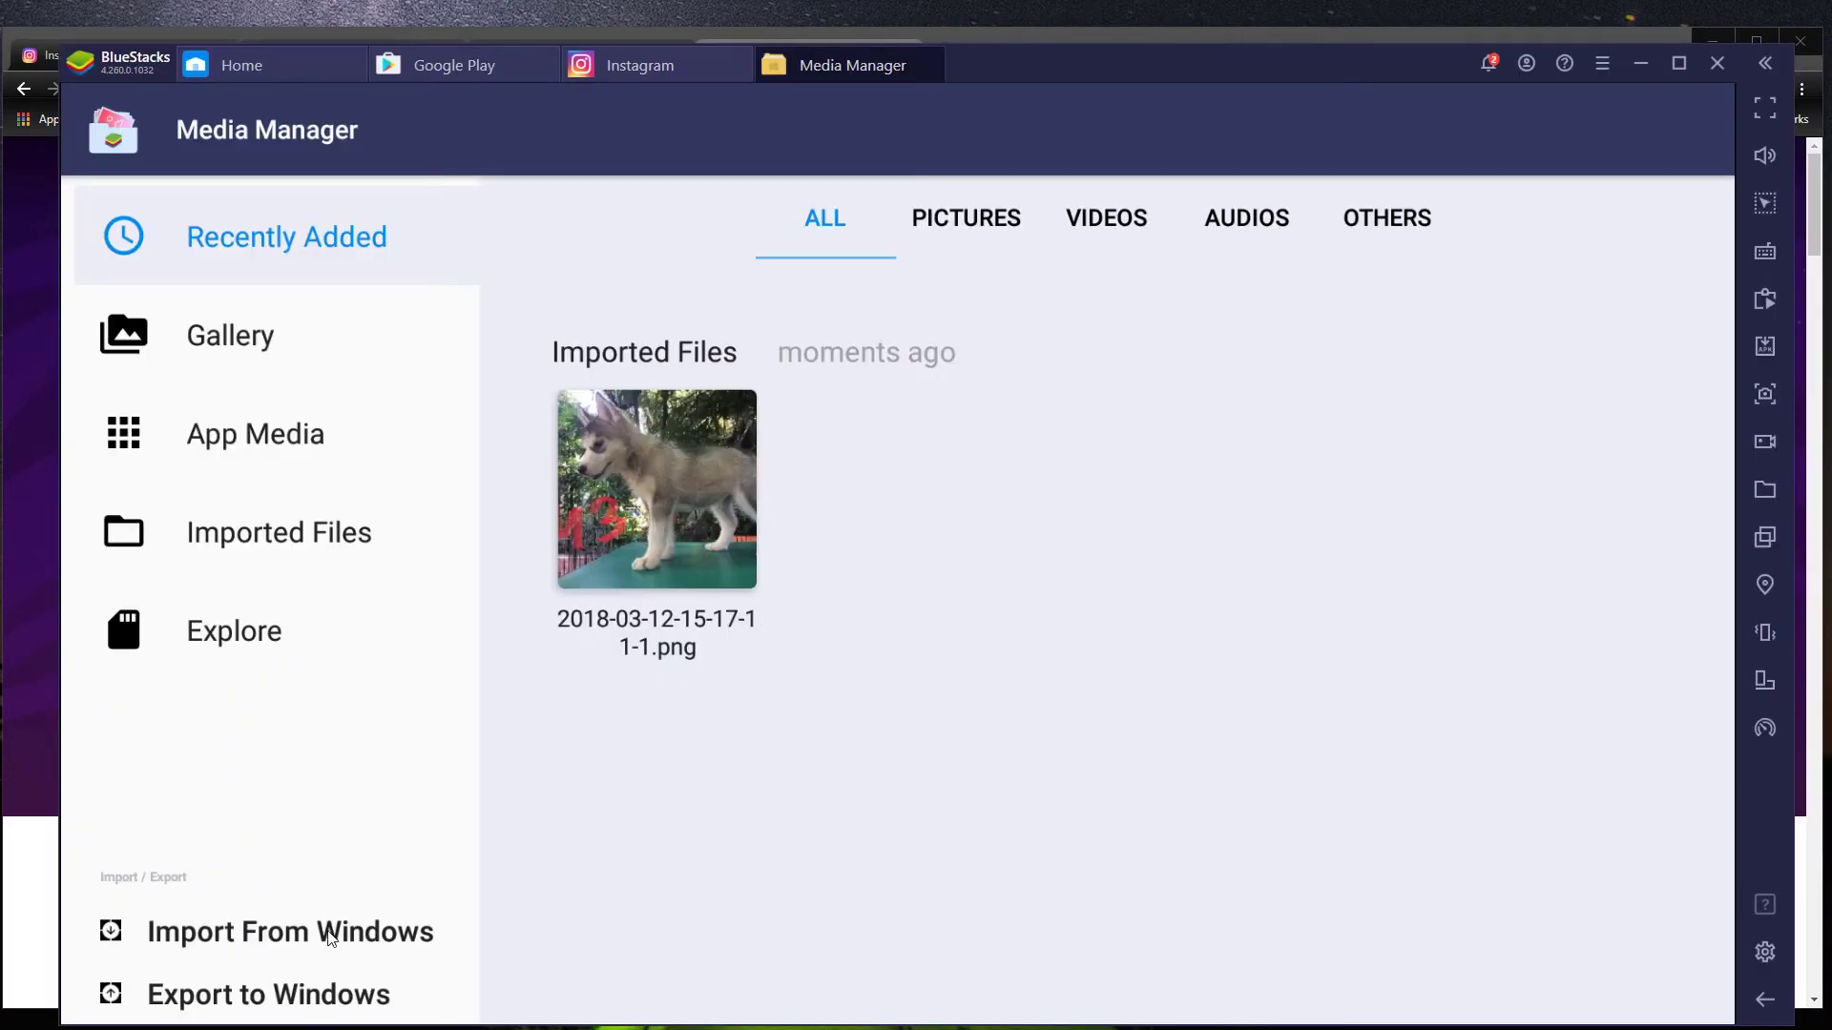
# Step: Import the "assembling pc" image from the Windows Documents folder, showing the files as large thumbnails to find it
pyautogui.click(331, 938)
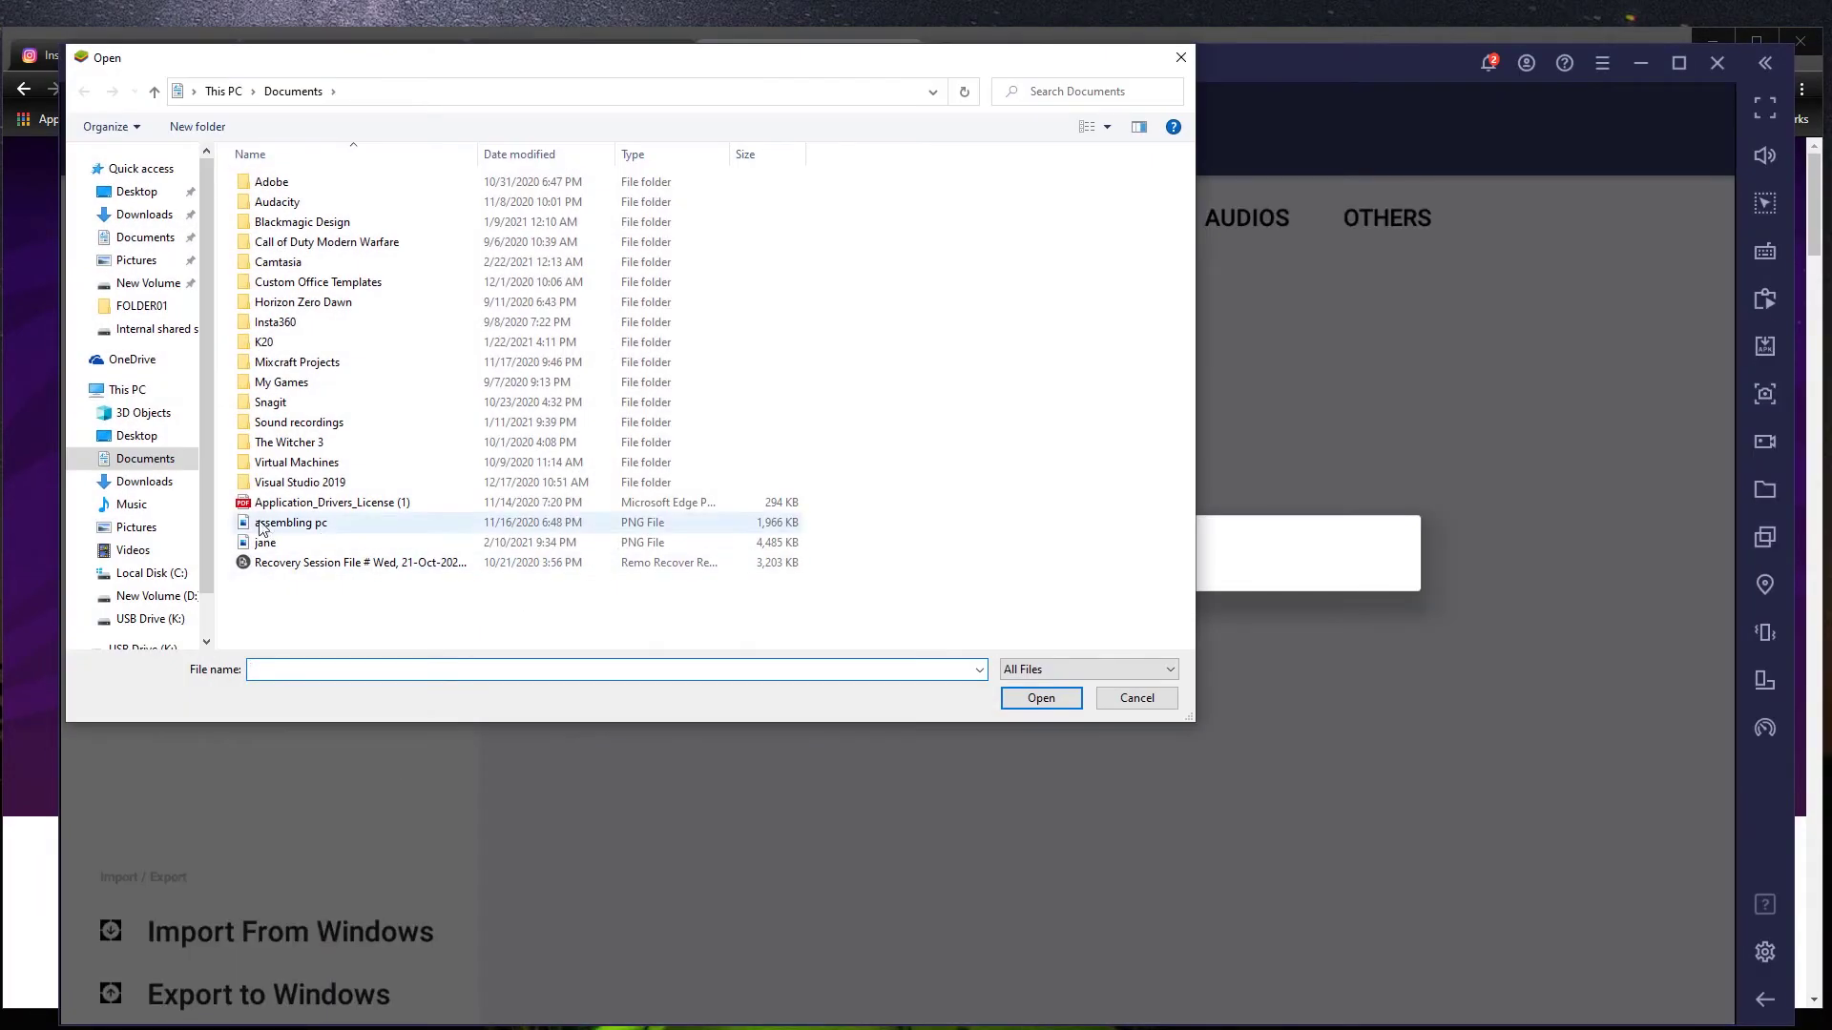
pyautogui.rightClick(337, 597)
pyautogui.moveTo(362, 603)
pyautogui.click(611, 603)
pyautogui.scroll(-5, 621, 601)
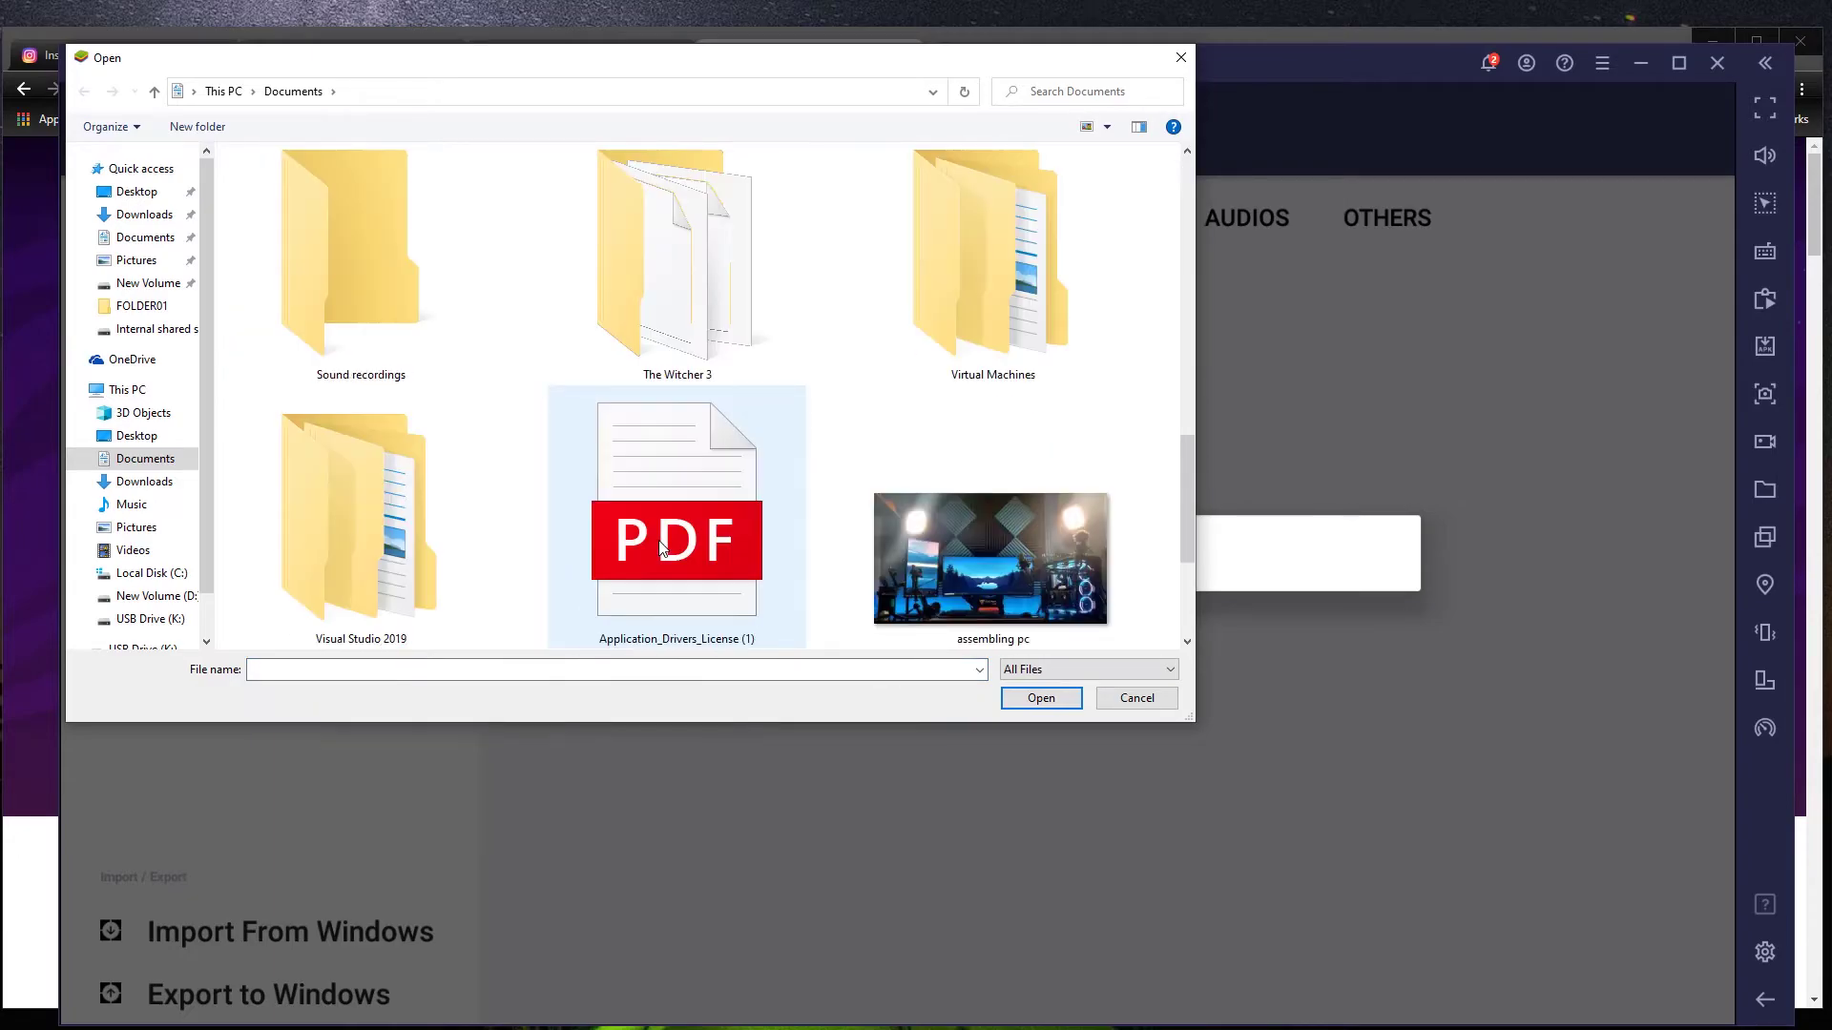
pyautogui.click(968, 565)
pyautogui.doubleClick(968, 566)
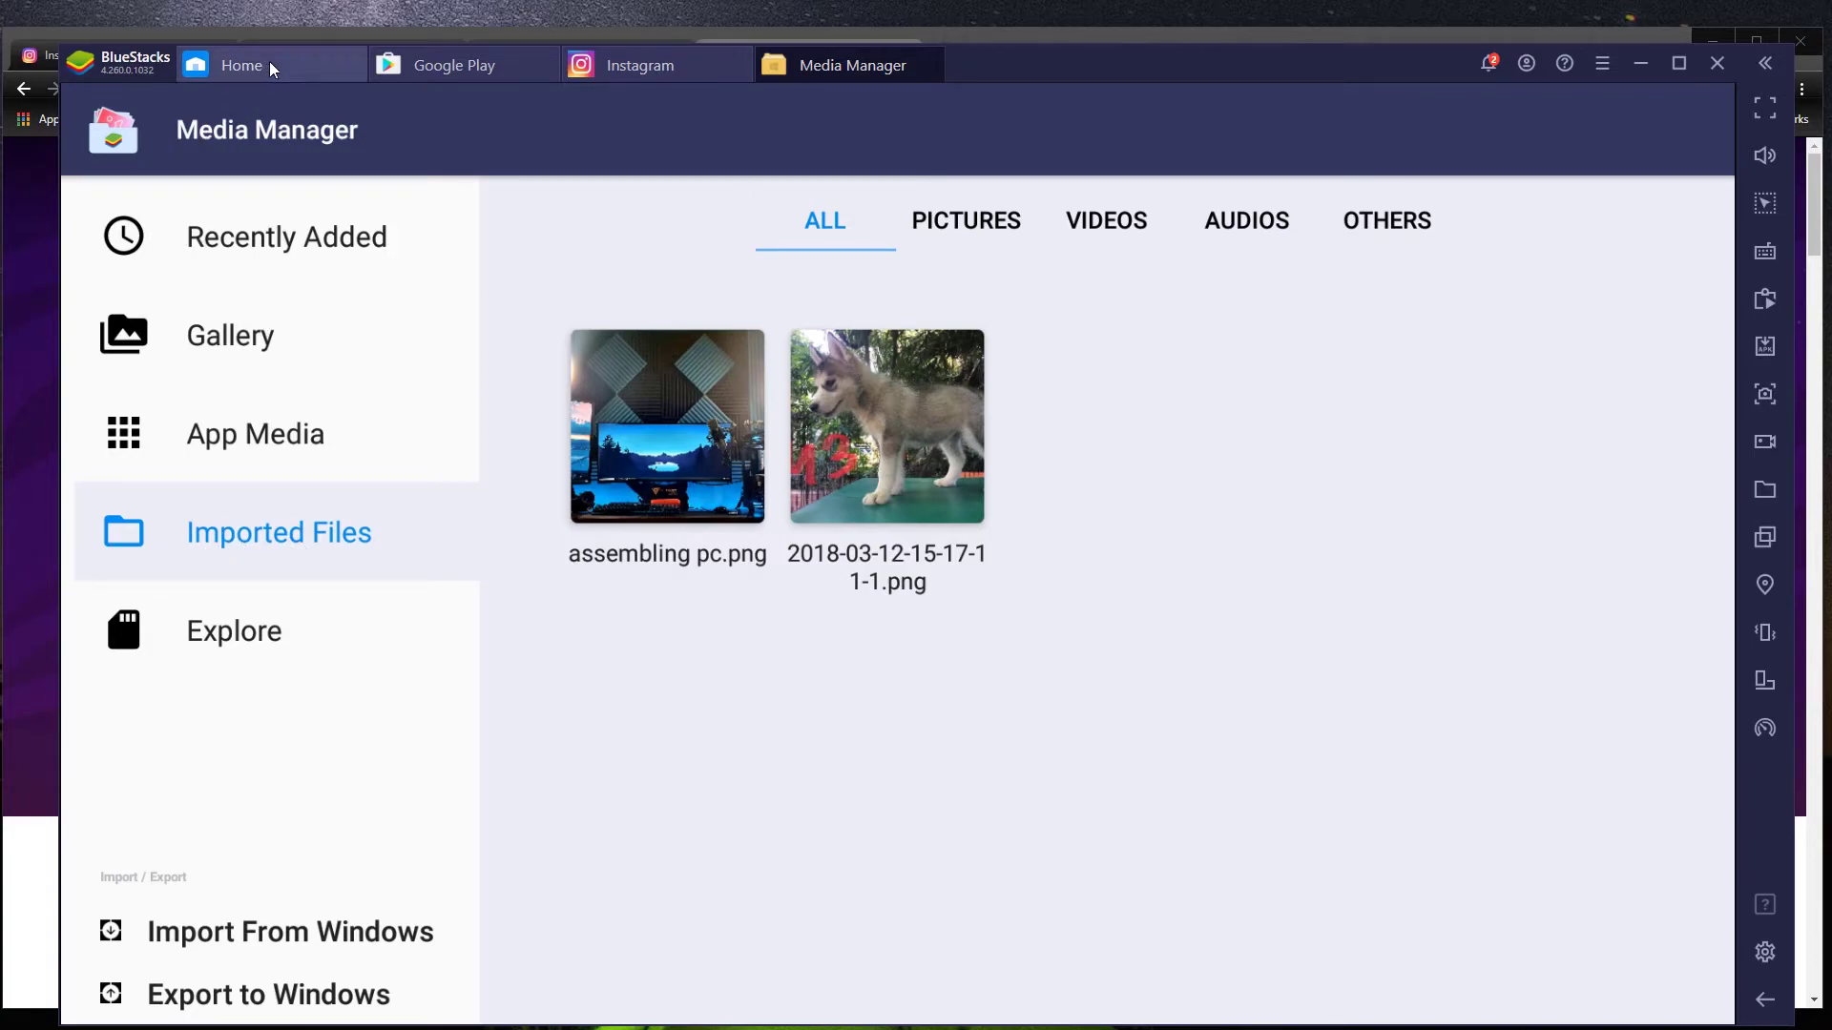
# Step: Switch back to Instagram and start a new story with the imported "assembling pc" image from the gallery
pyautogui.click(649, 80)
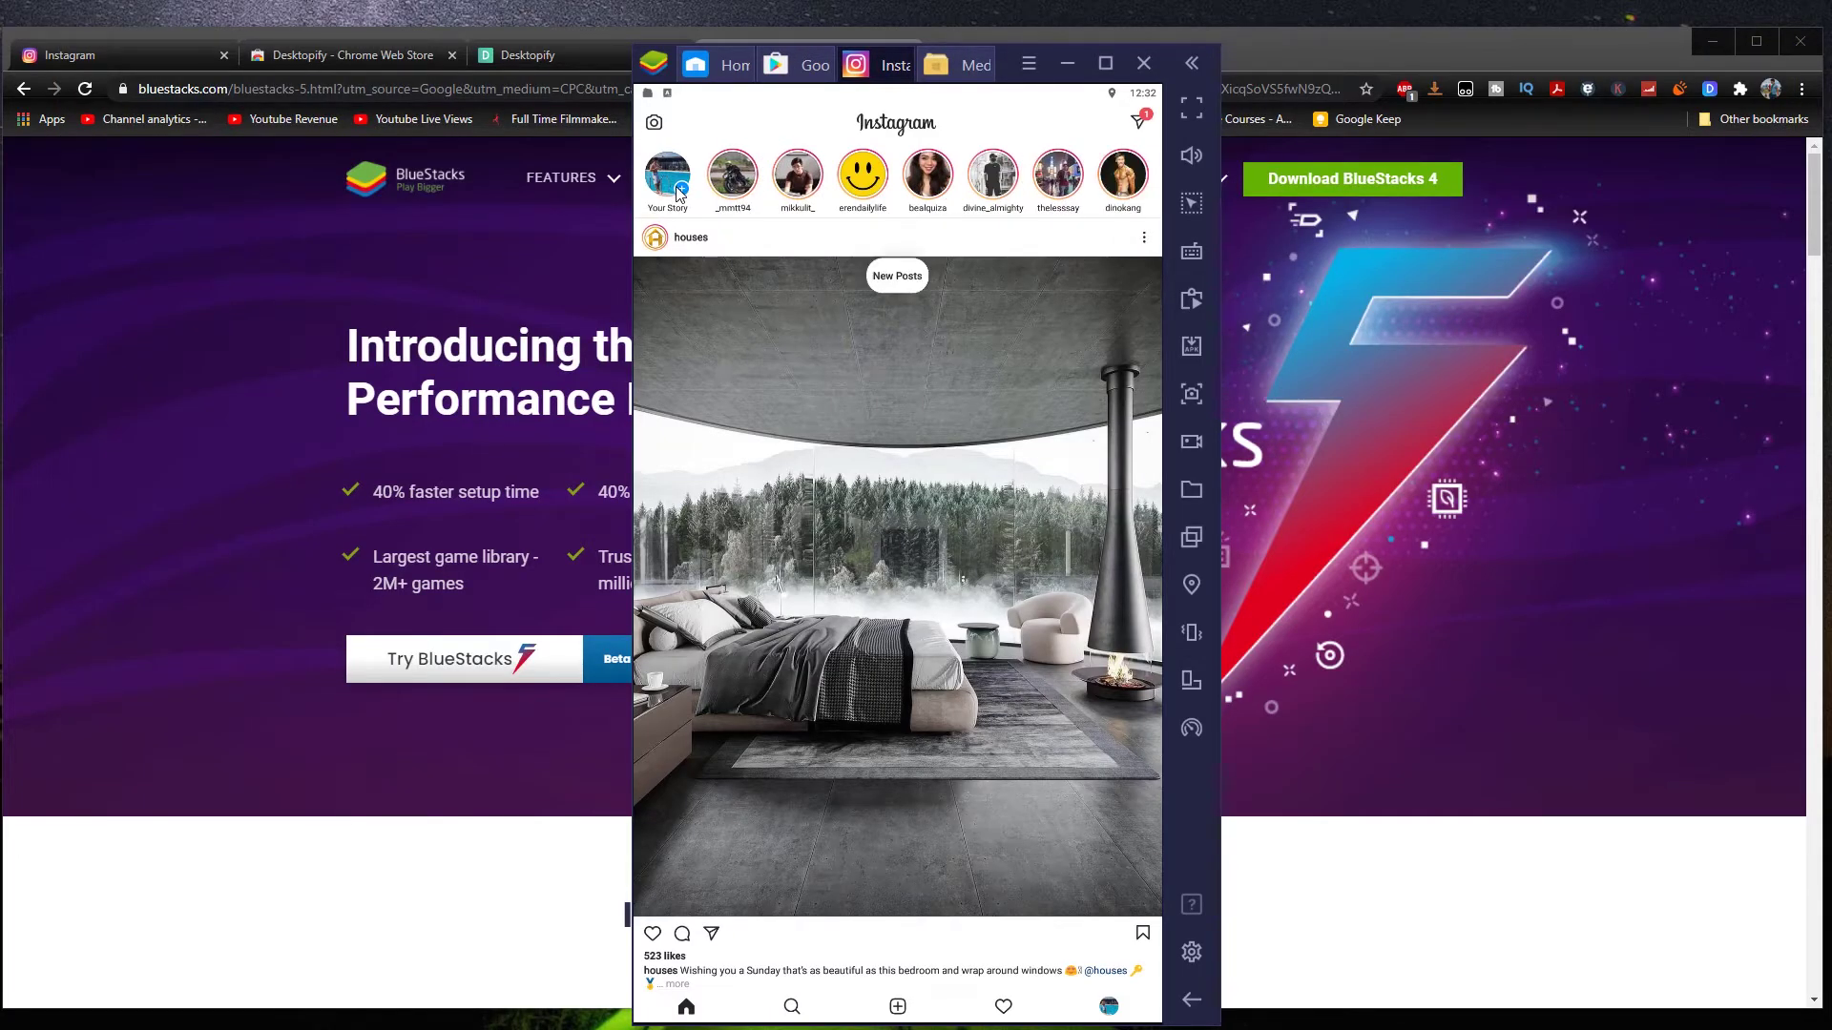
pyautogui.click(677, 190)
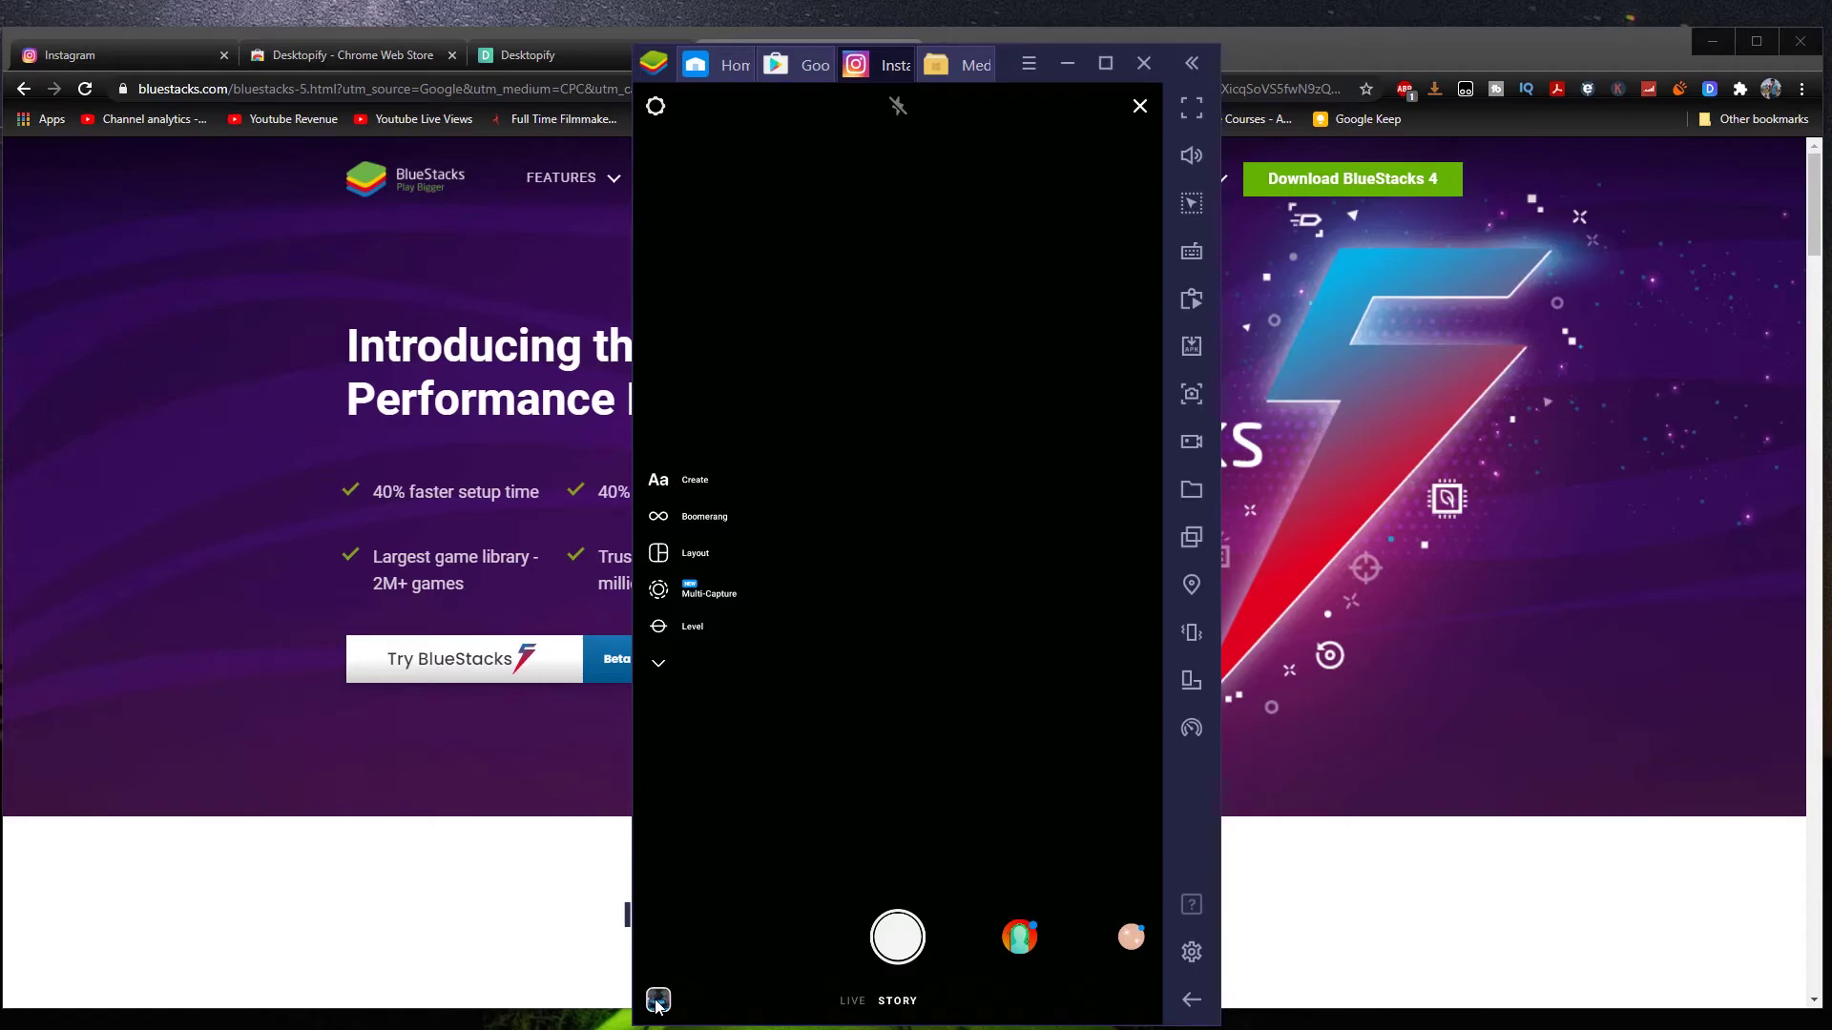
pyautogui.click(657, 1000)
pyautogui.click(734, 442)
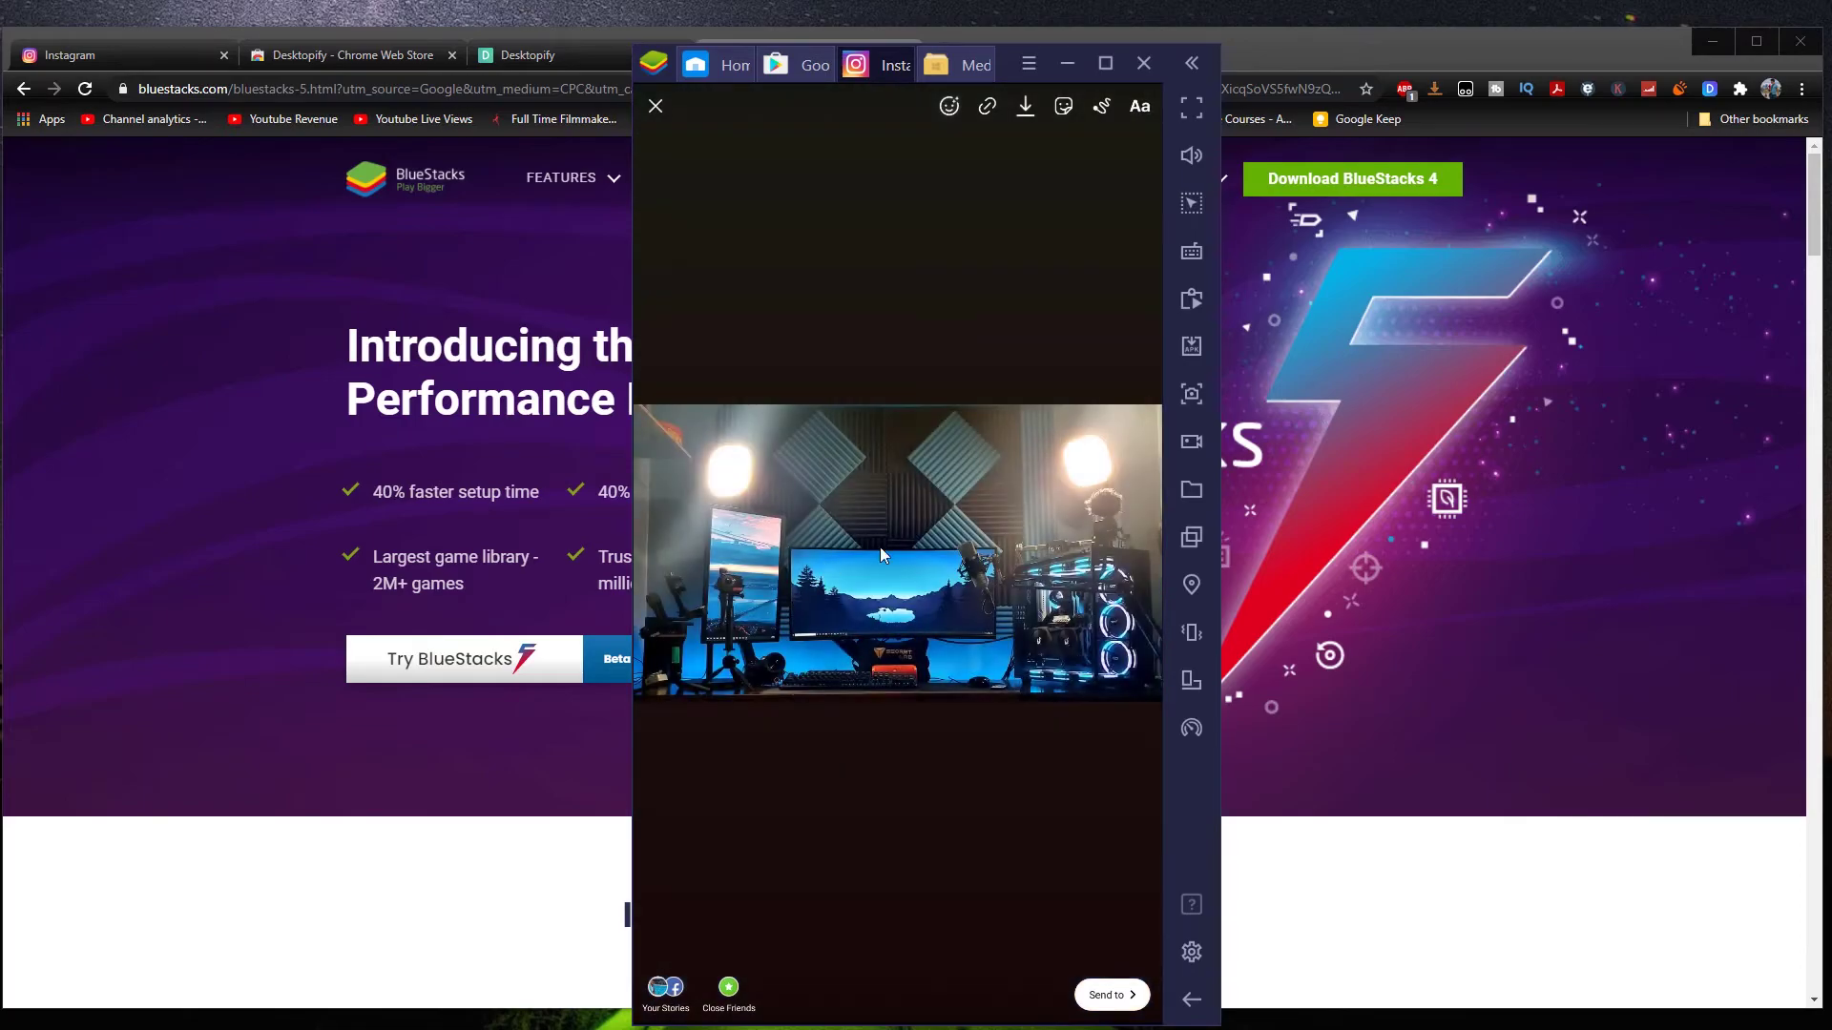
# Step: Examine the stickers available for the story and the list of stories and contacts it can be sent to
pyautogui.moveTo(909, 597); pyautogui.dragTo(873, 524)
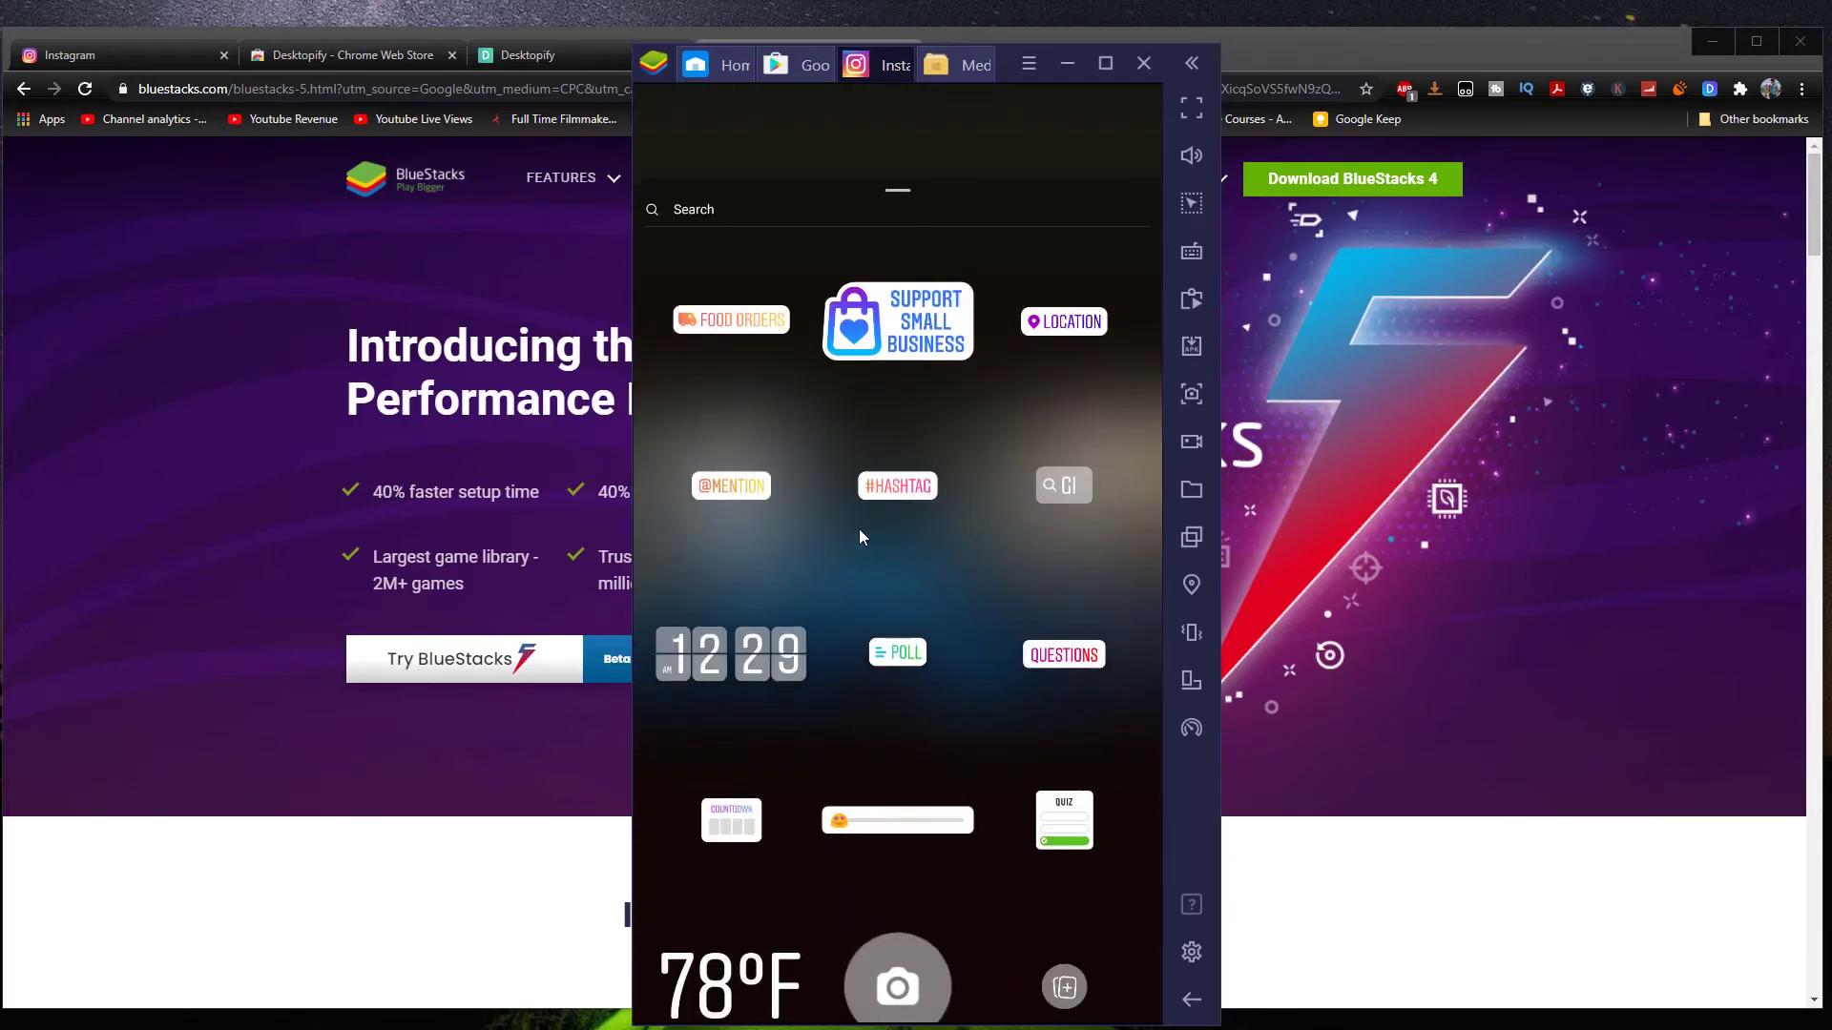
pyautogui.moveTo(866, 214); pyautogui.dragTo(802, 854)
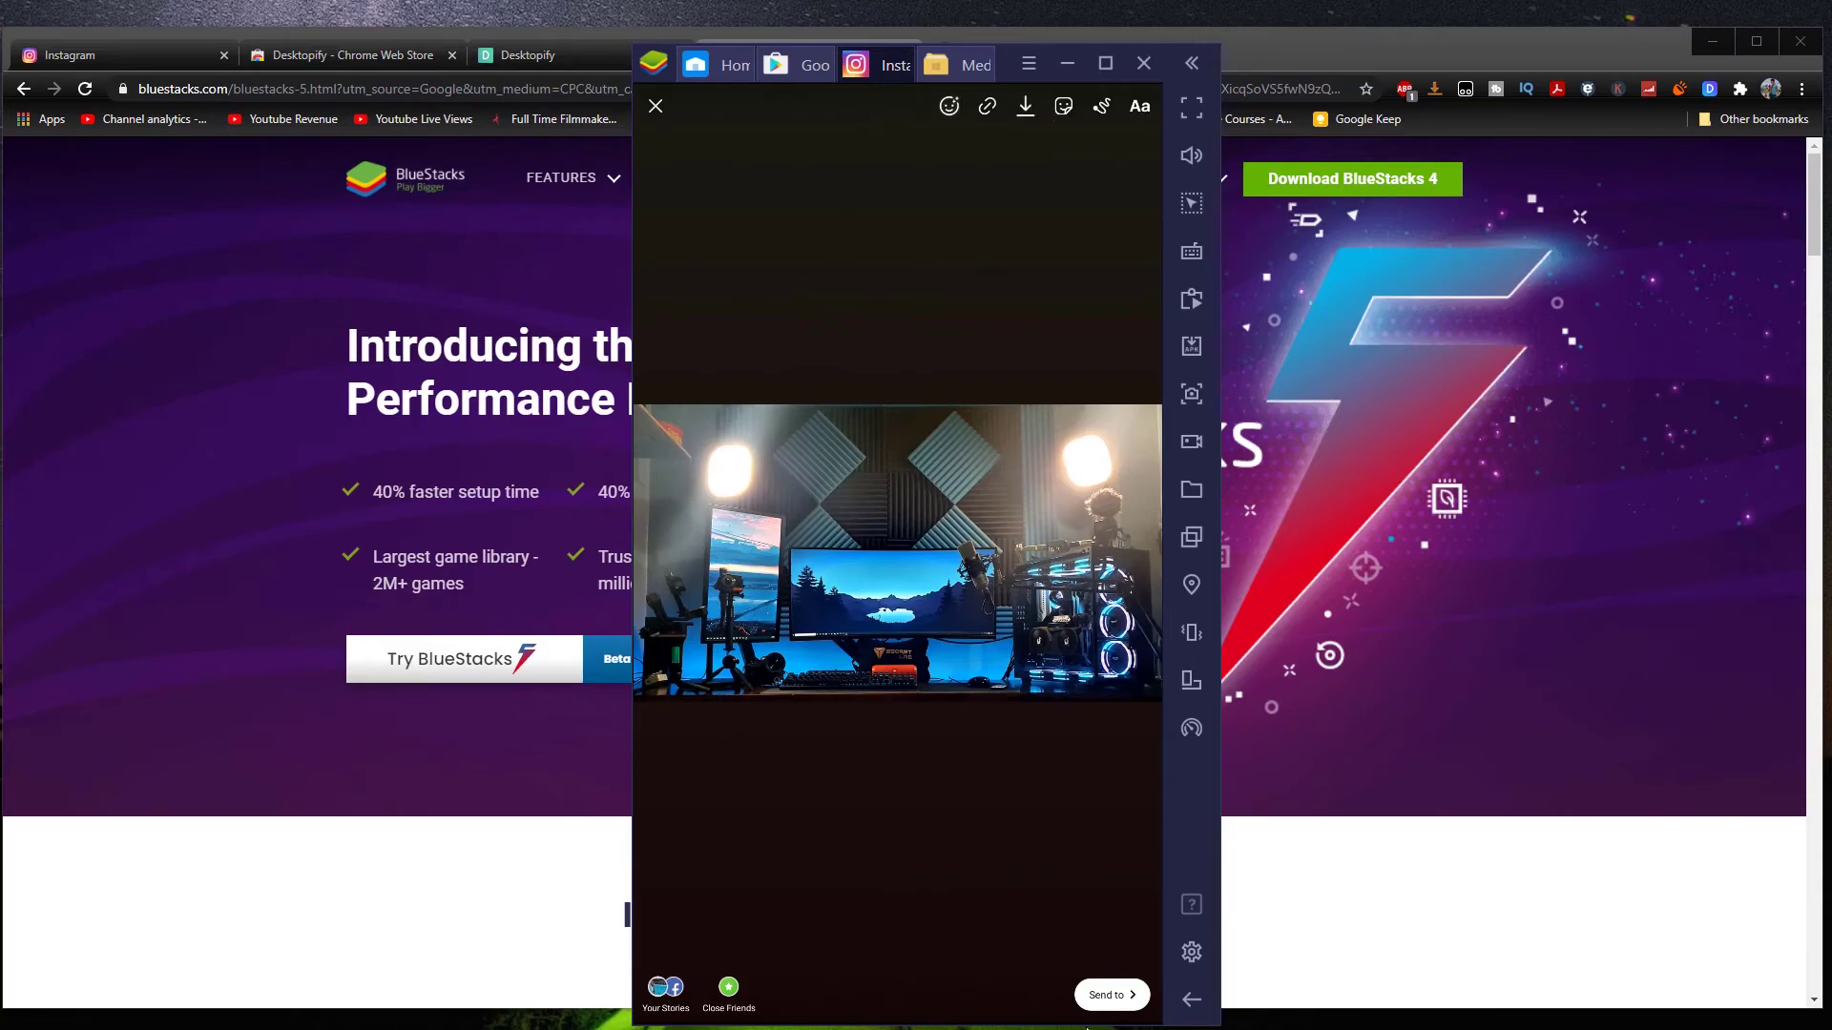
pyautogui.click(1100, 999)
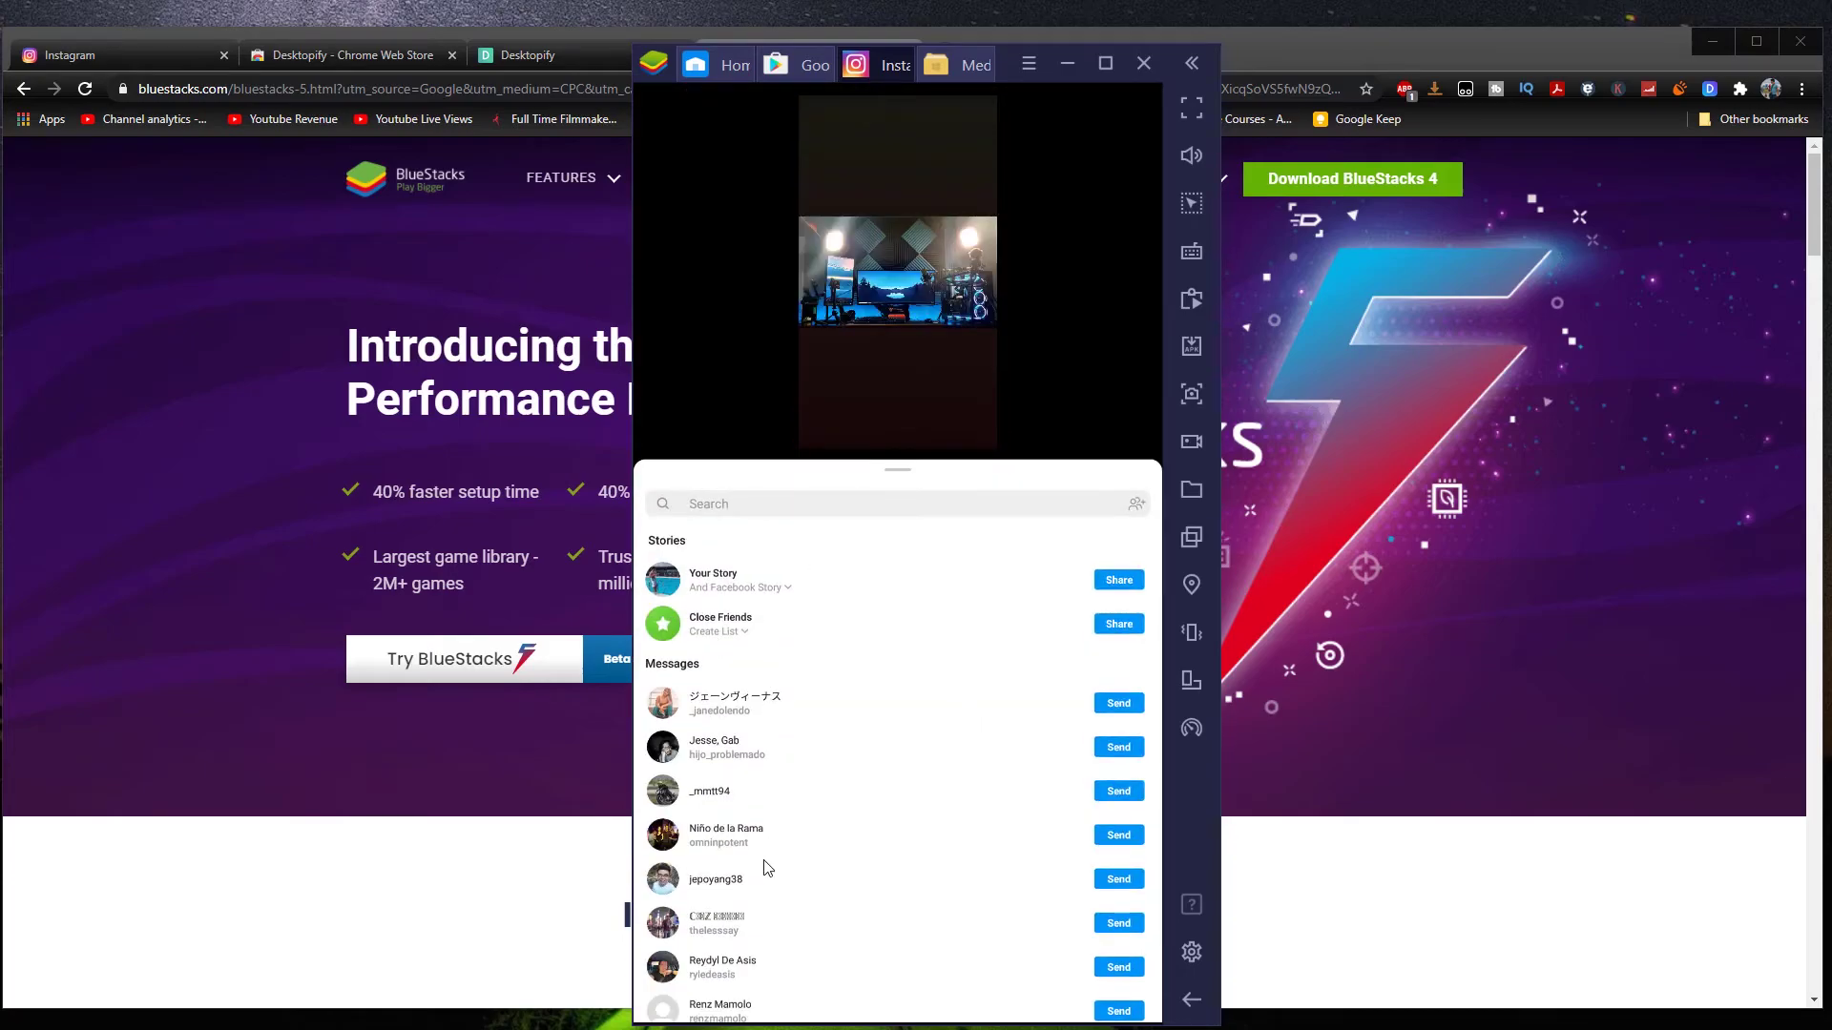
pyautogui.scroll(-1, 785, 836)
pyautogui.scroll(1, 785, 835)
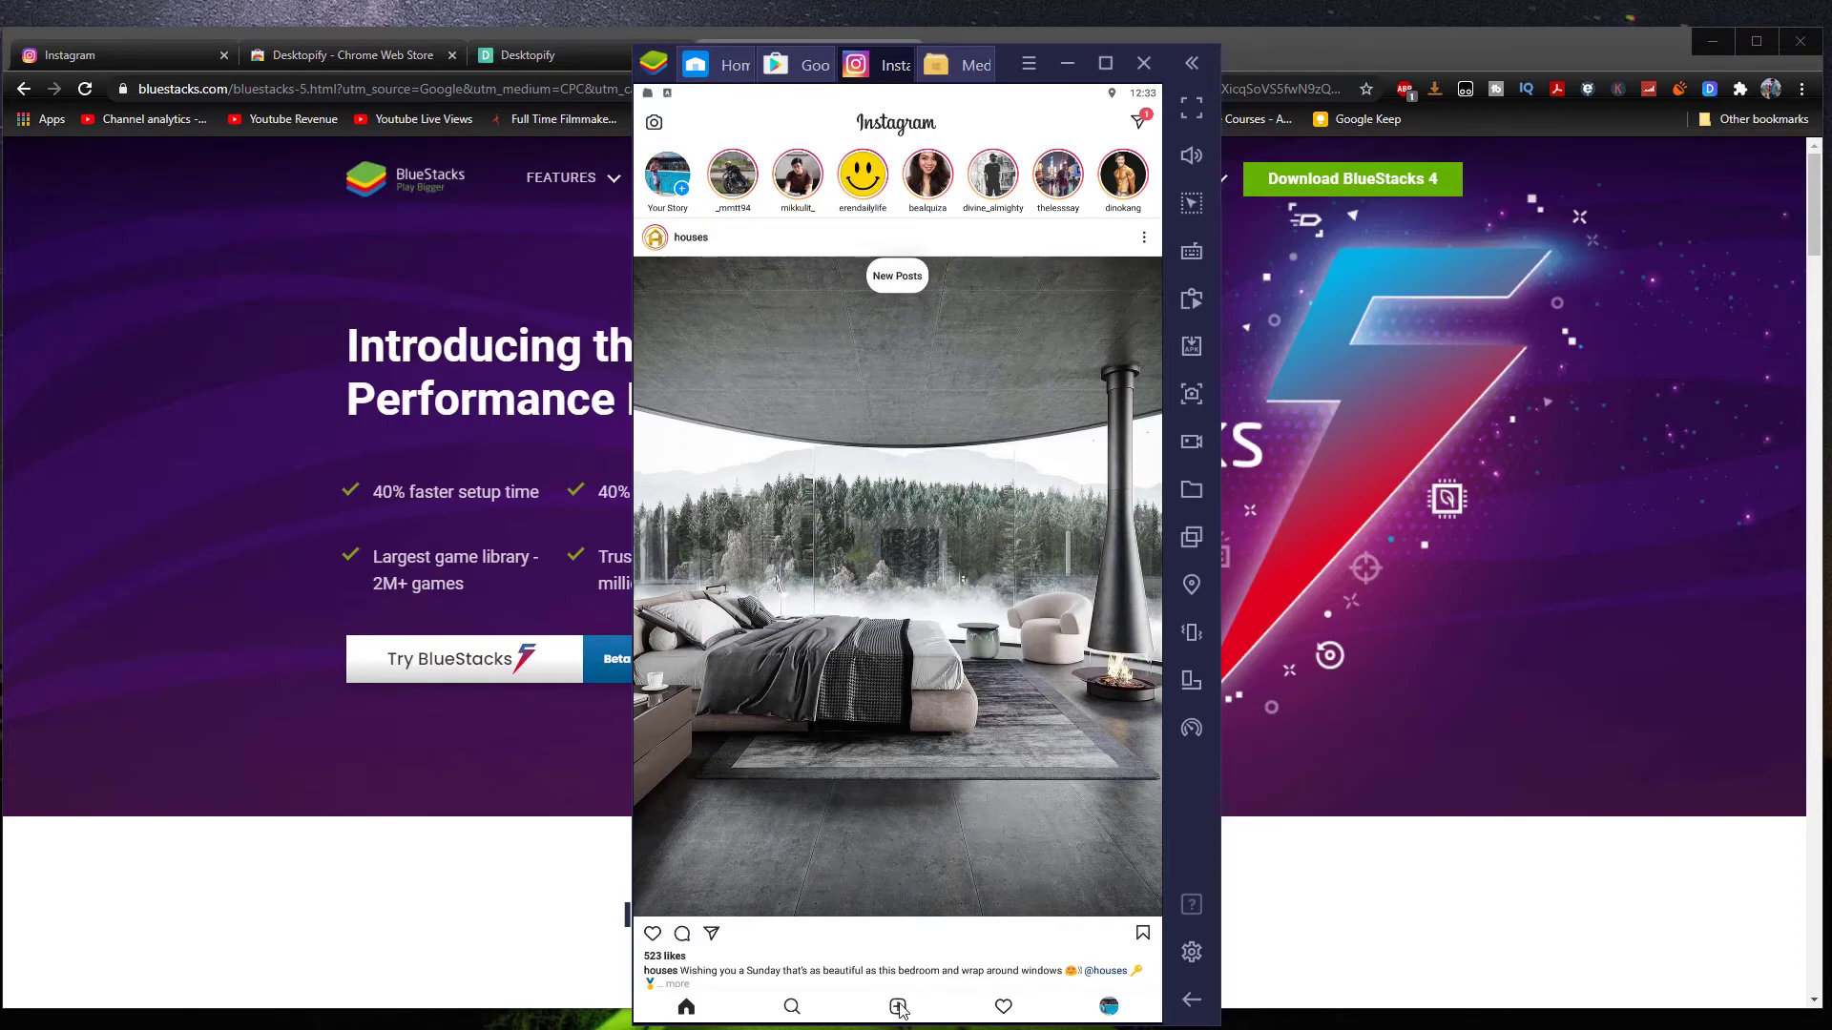
# Step: Start a new post with the imported computer desk photo and fit the whole uncropped image in the frame
pyautogui.click(897, 1008)
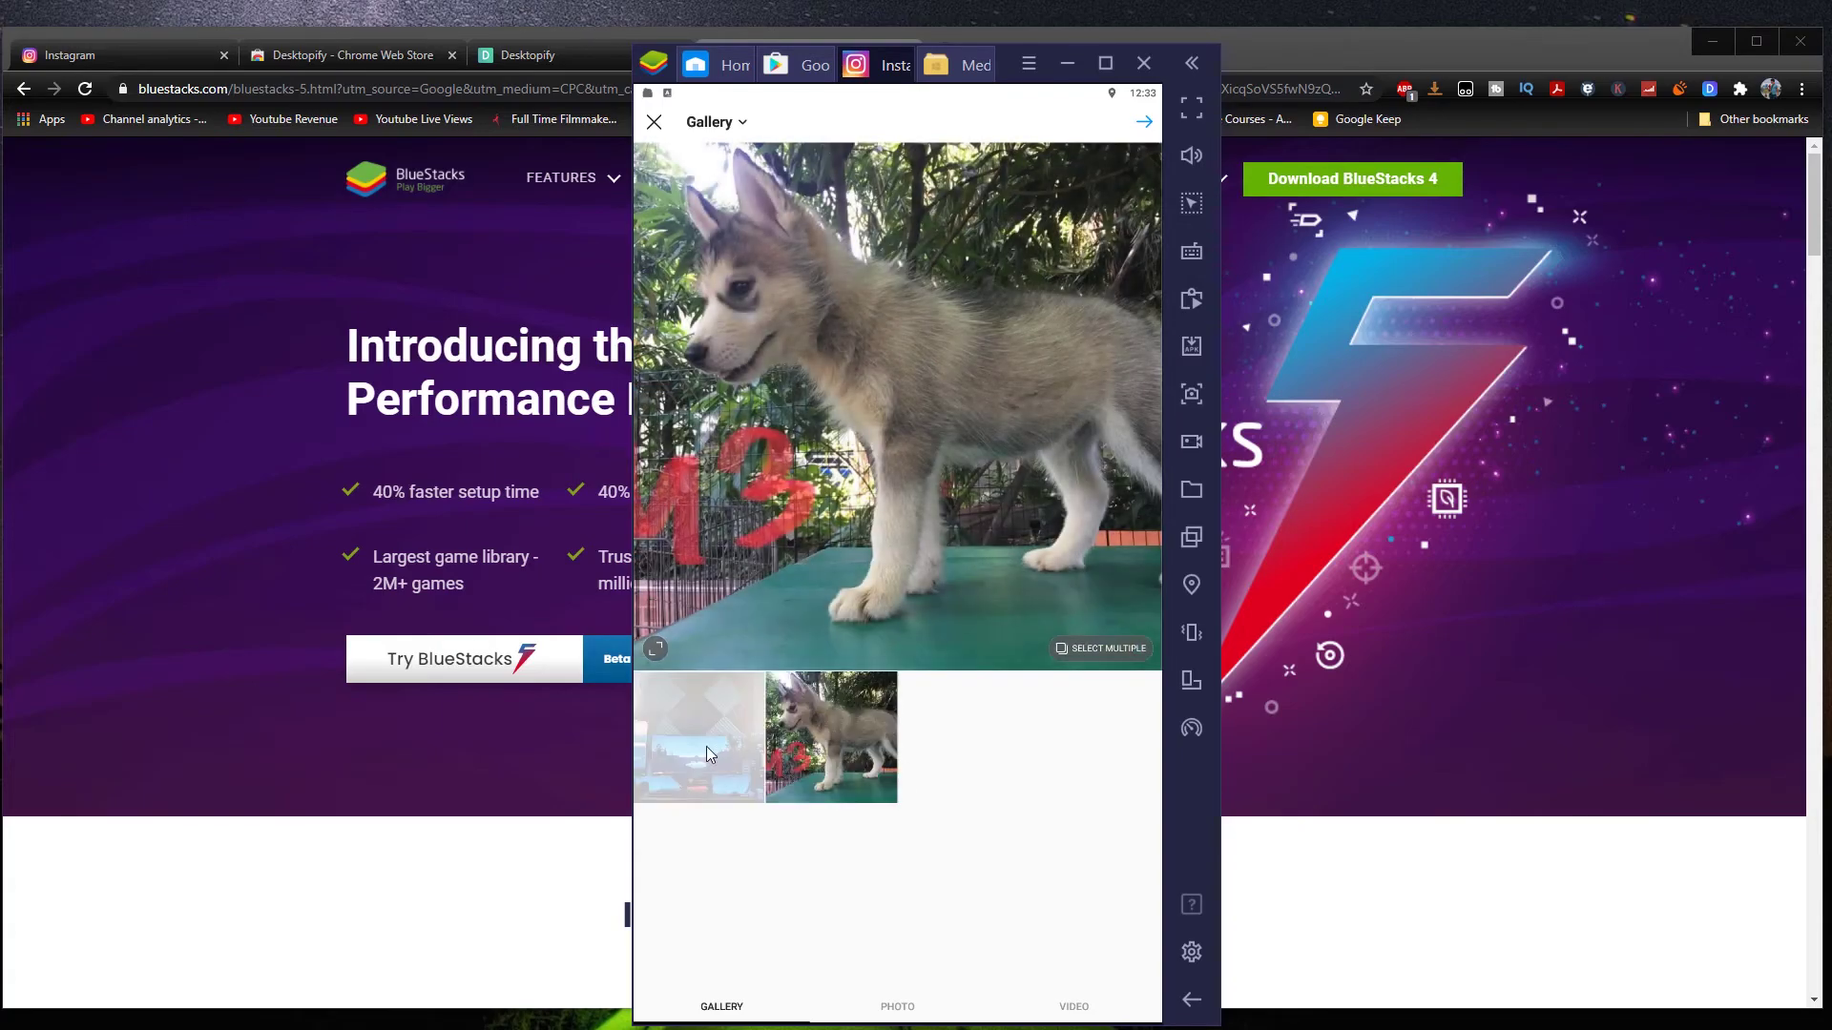
pyautogui.click(709, 753)
pyautogui.moveTo(764, 573); pyautogui.dragTo(774, 616)
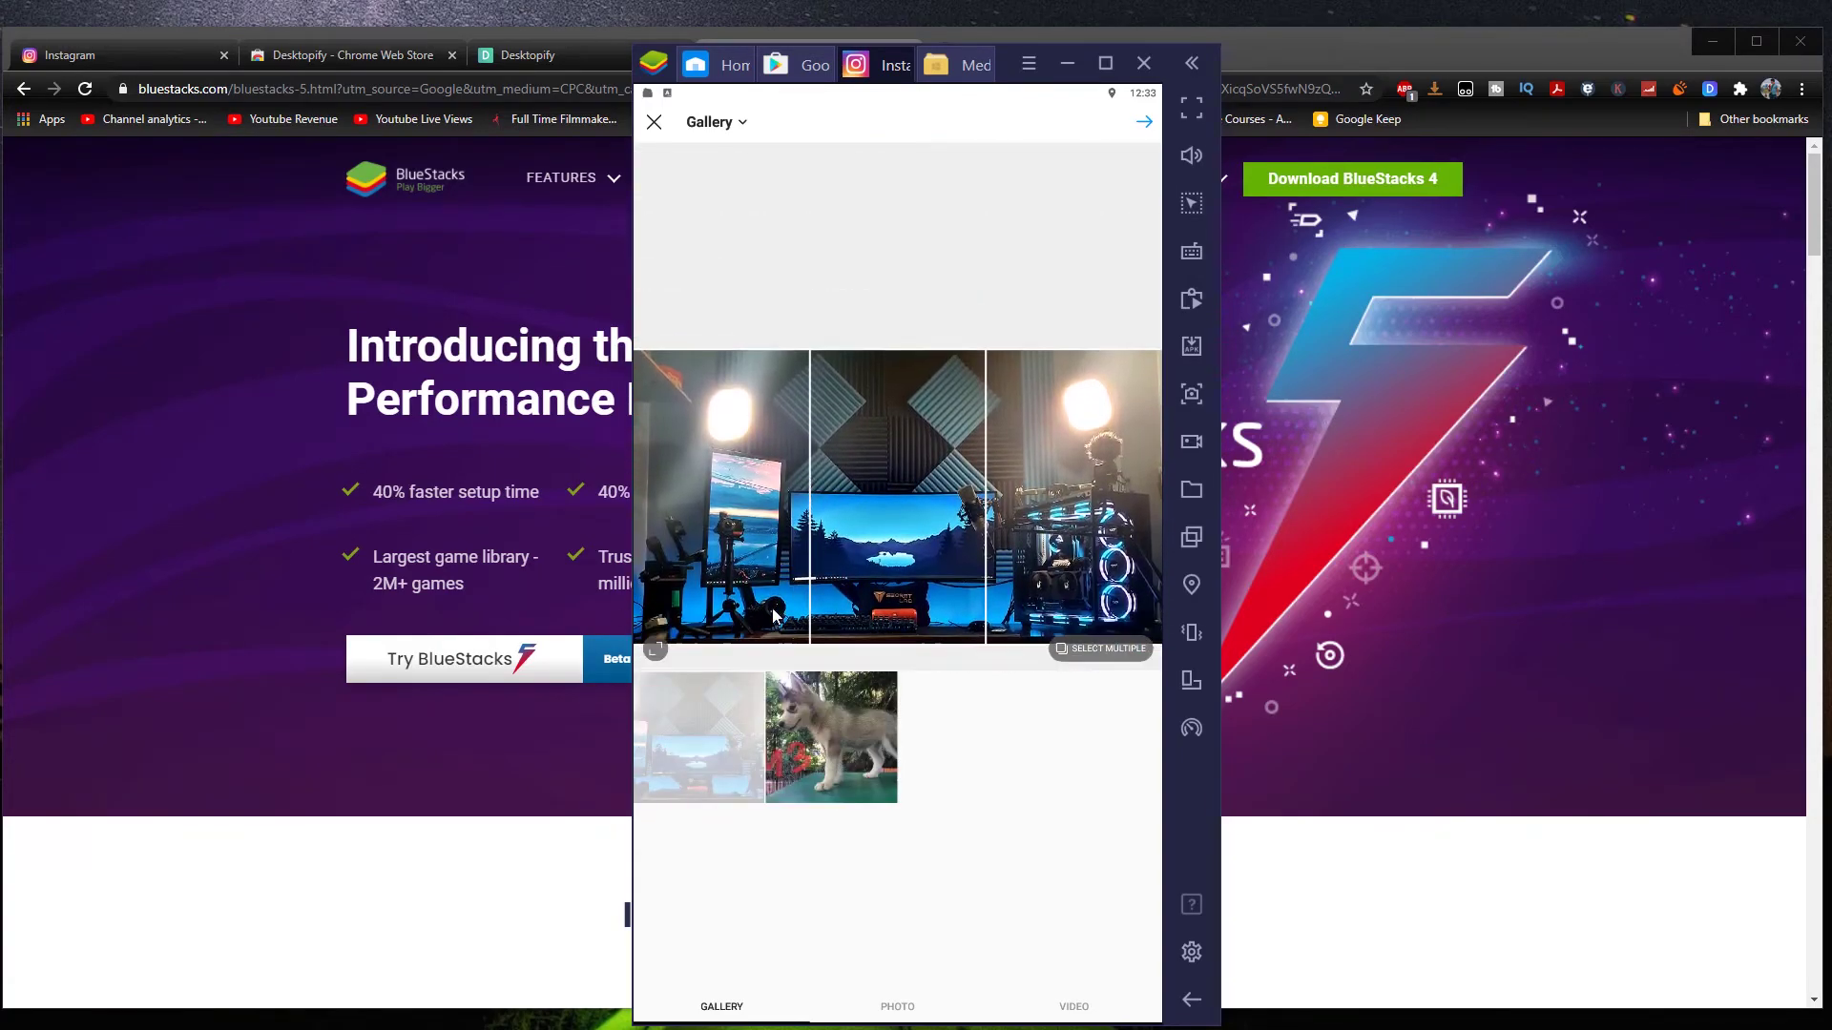
pyautogui.click(655, 650)
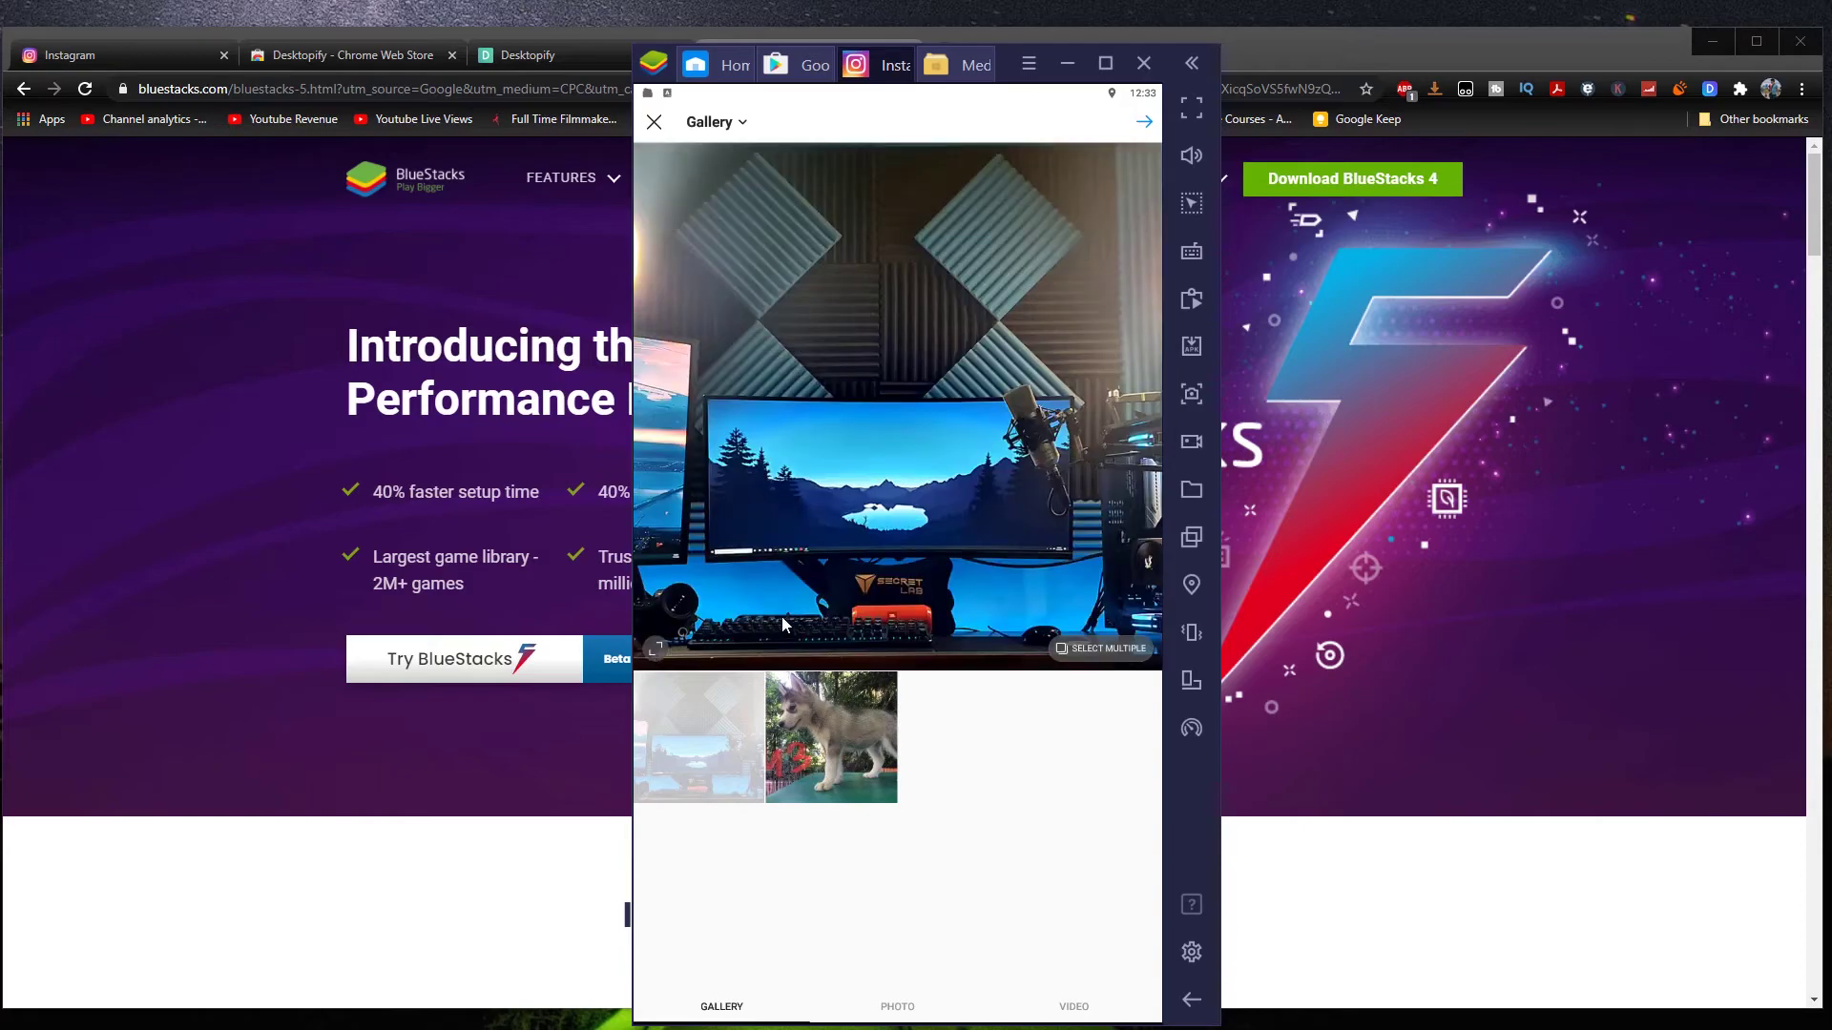
pyautogui.click(656, 650)
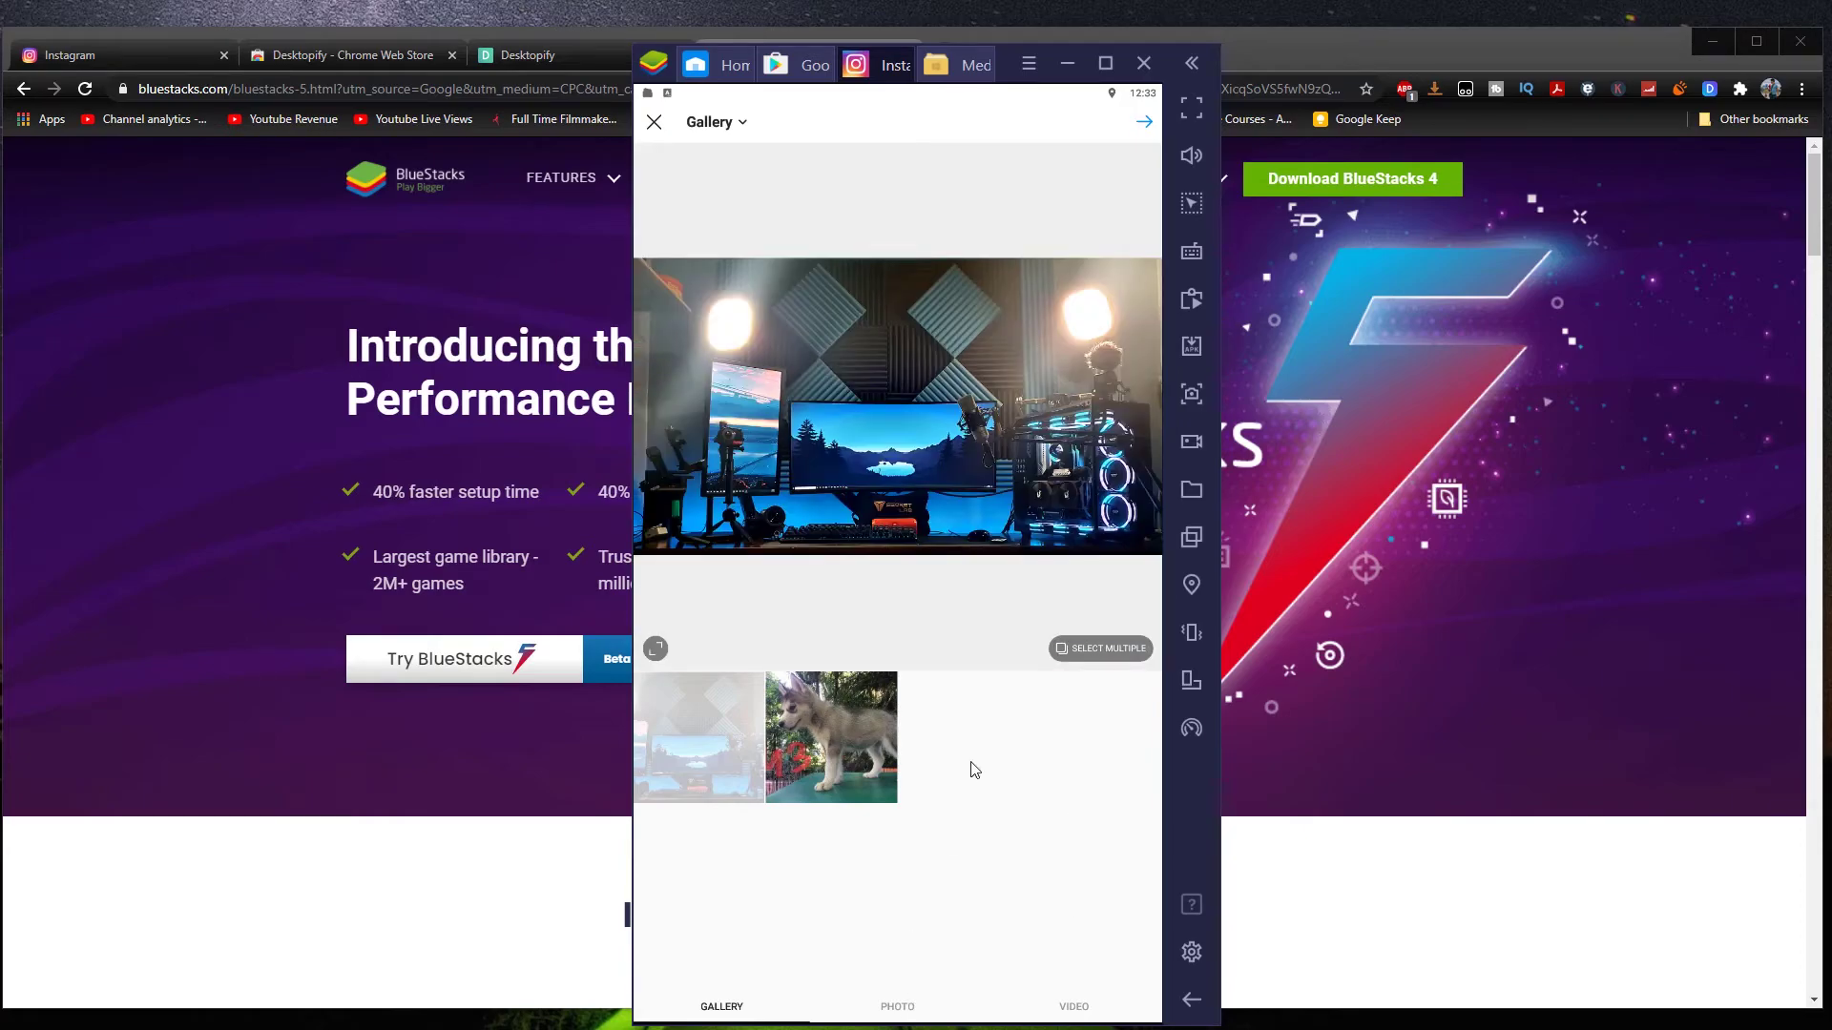
# Step: Continue to the photo filters, preview Clarendon and Gingham, and apply the Rise filter to the post
pyautogui.click(1144, 122)
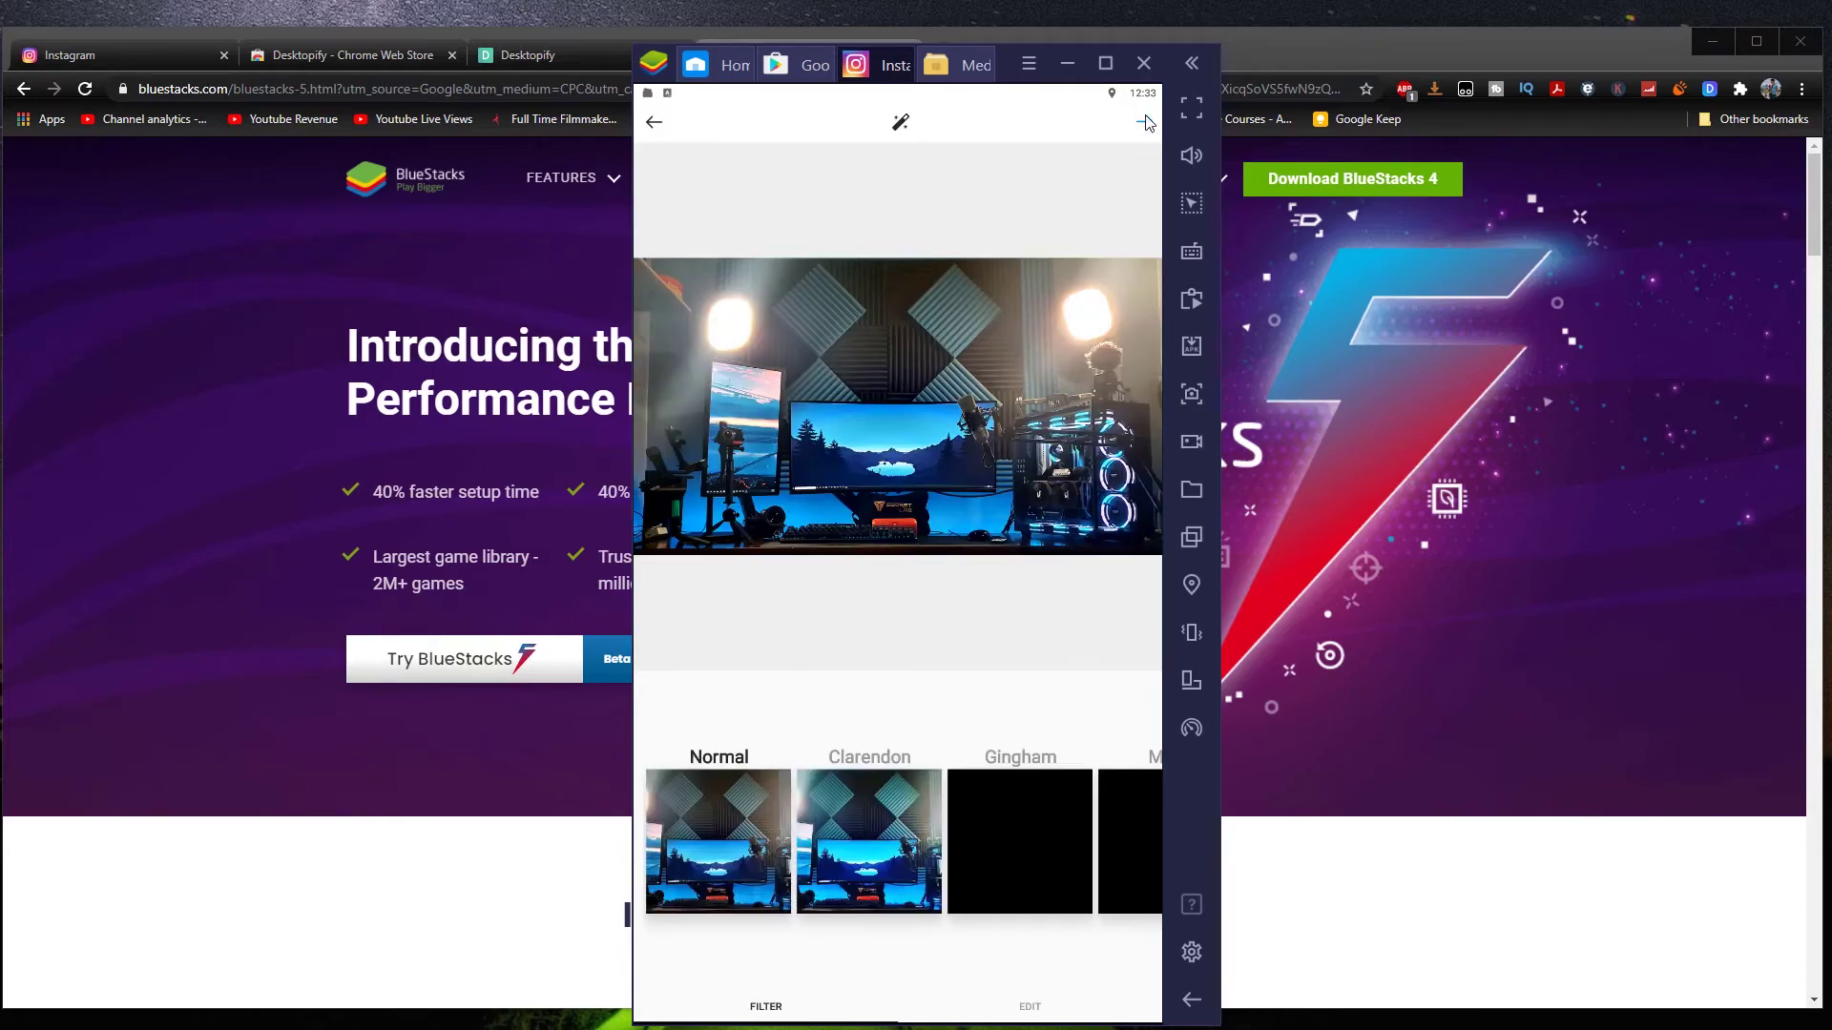
pyautogui.click(861, 824)
pyautogui.click(1007, 792)
pyautogui.moveTo(1087, 830); pyautogui.dragTo(647, 879)
pyautogui.click(1010, 839)
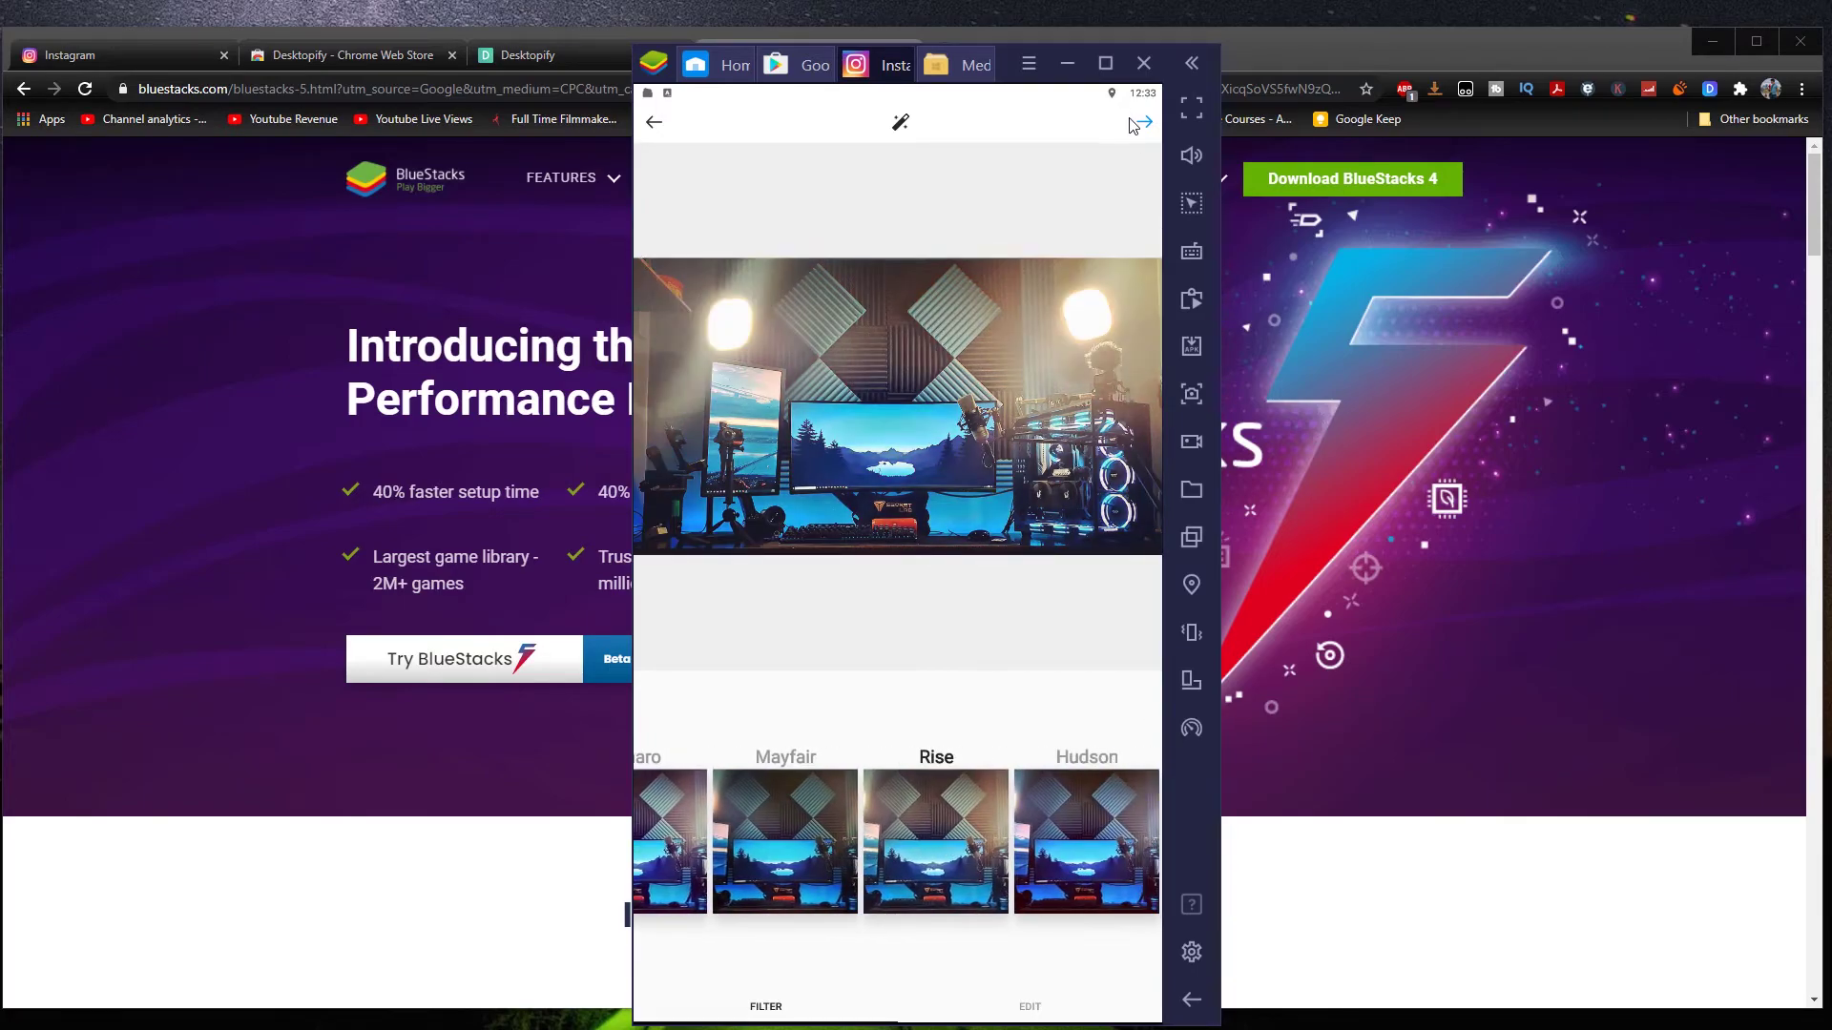
# Step: Review the new post's caption and people-tagging options, and return to the filter screen without publishing
pyautogui.click(1144, 122)
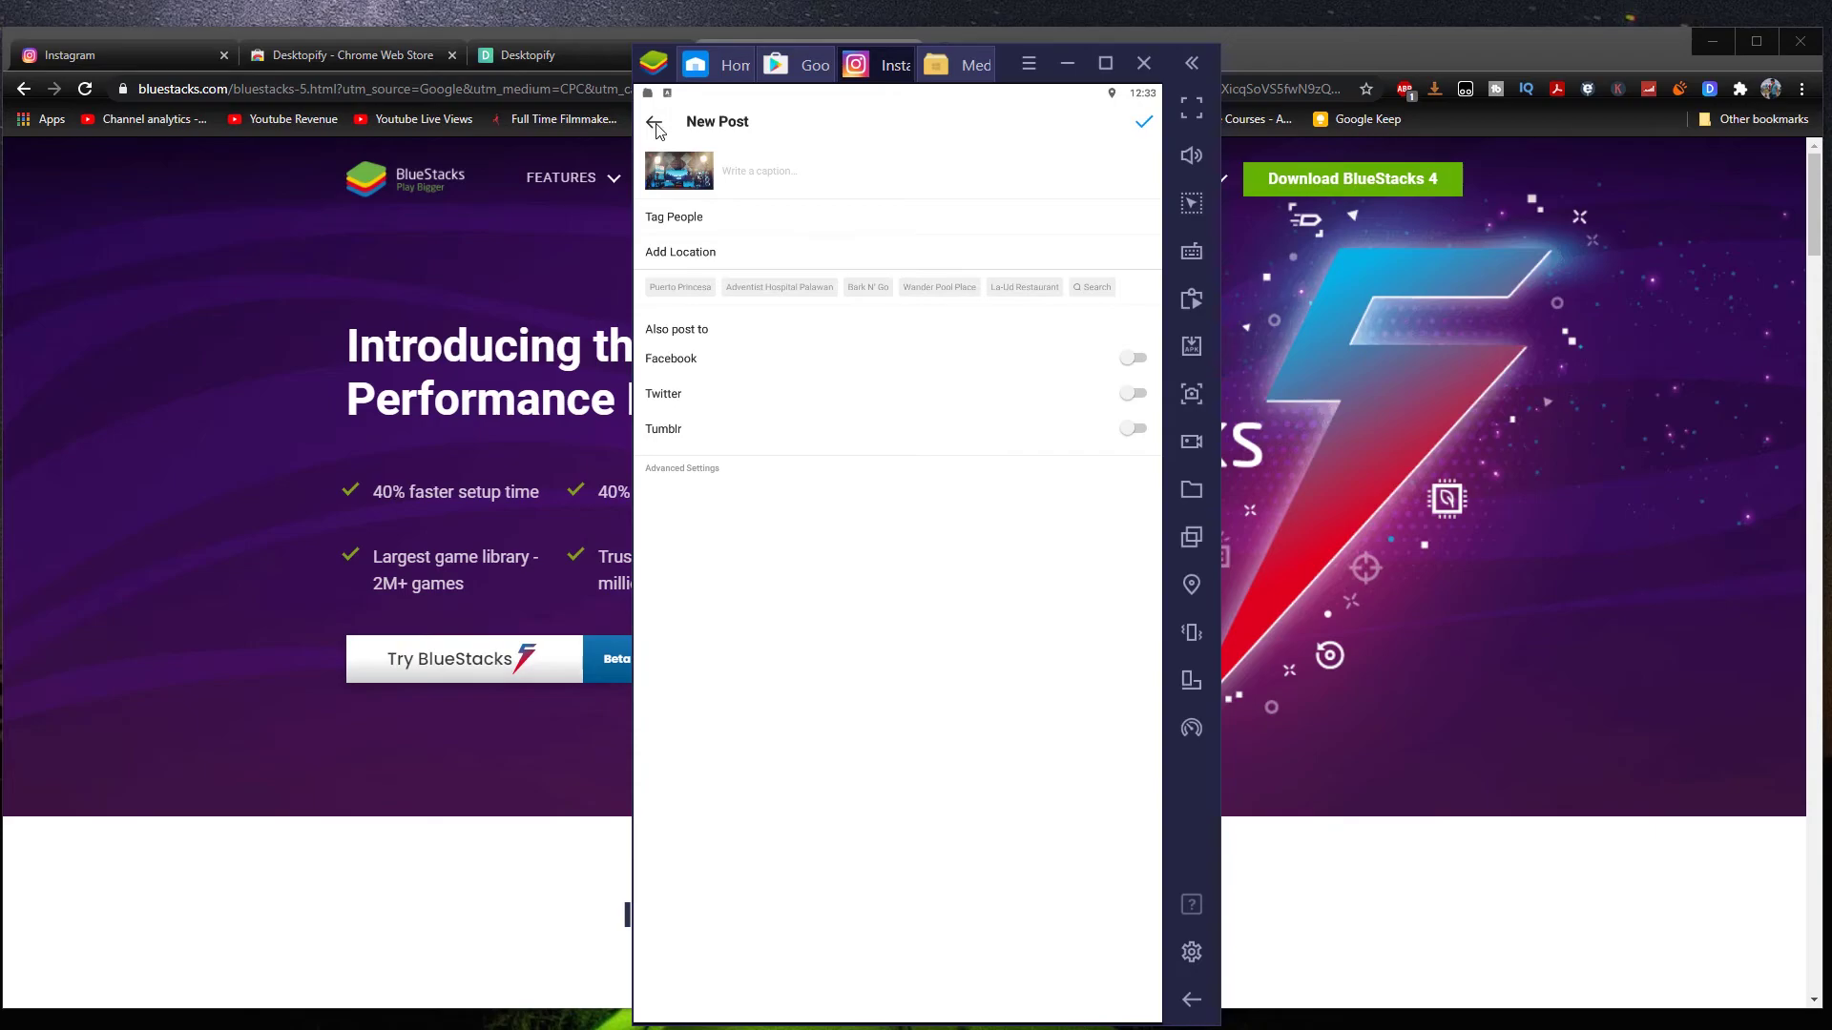
pyautogui.click(785, 172)
pyautogui.click(707, 221)
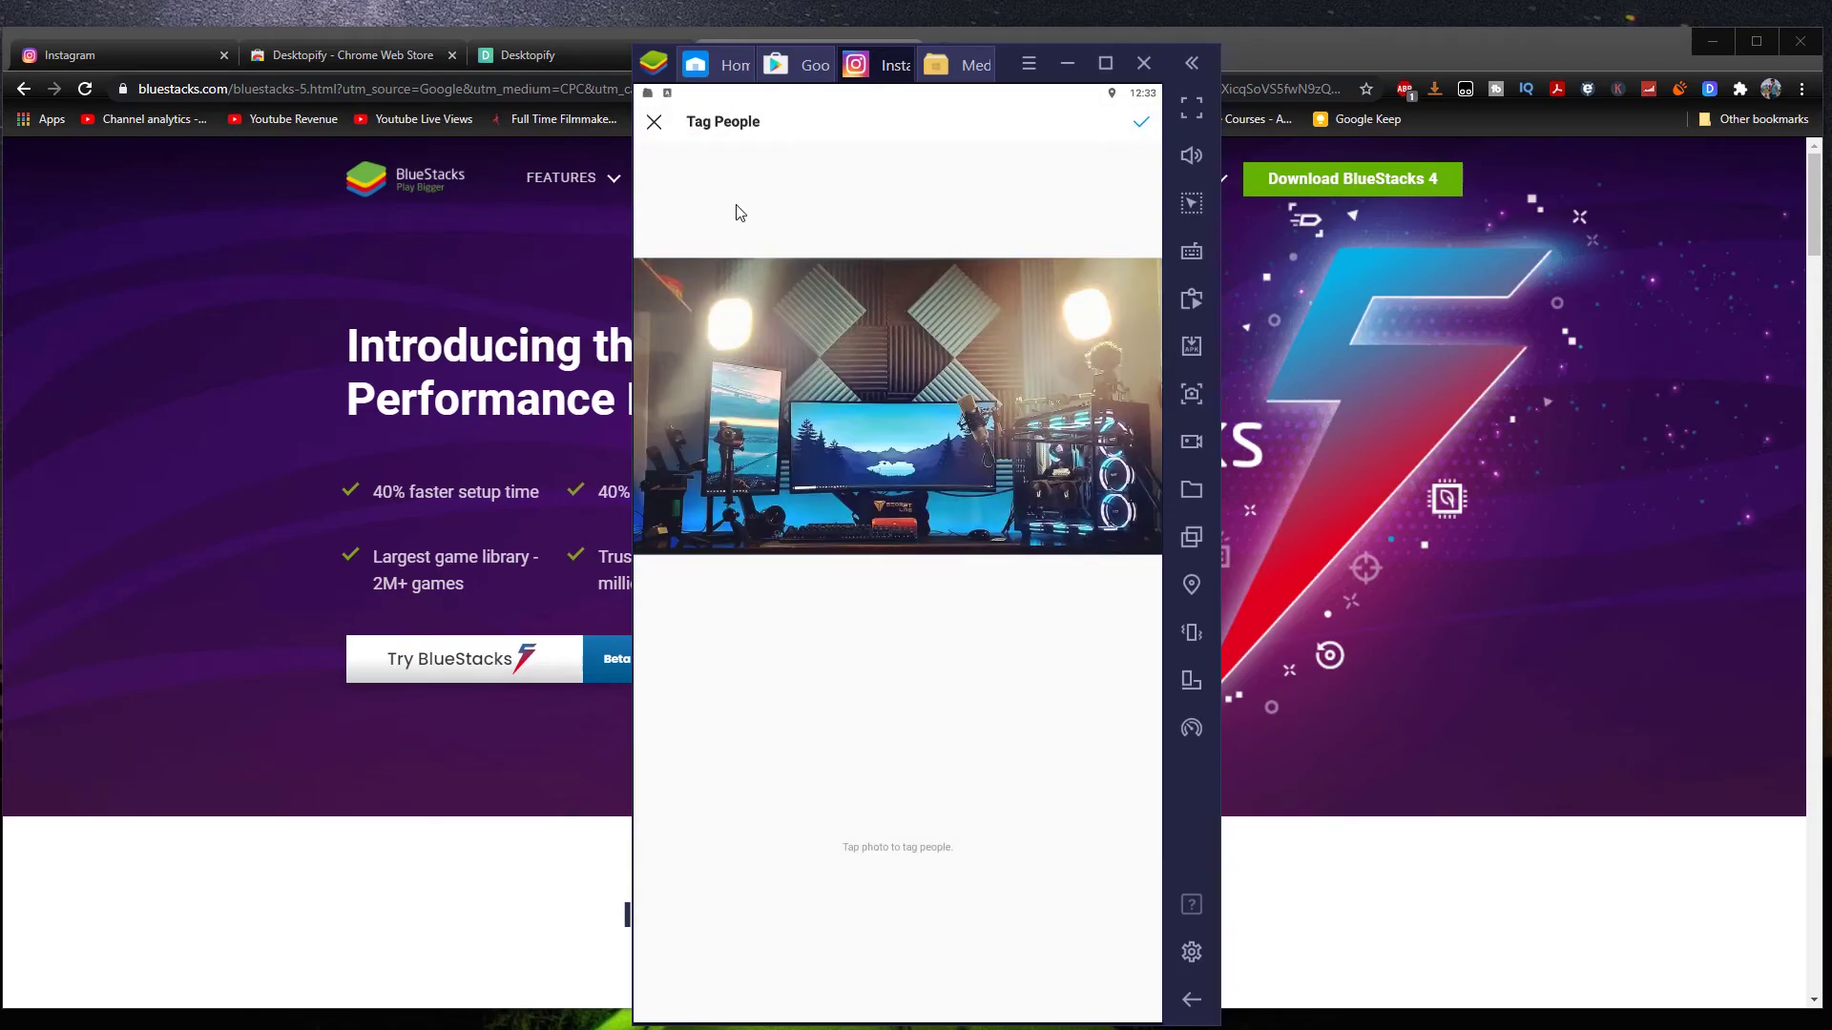
pyautogui.click(654, 121)
pyautogui.click(653, 121)
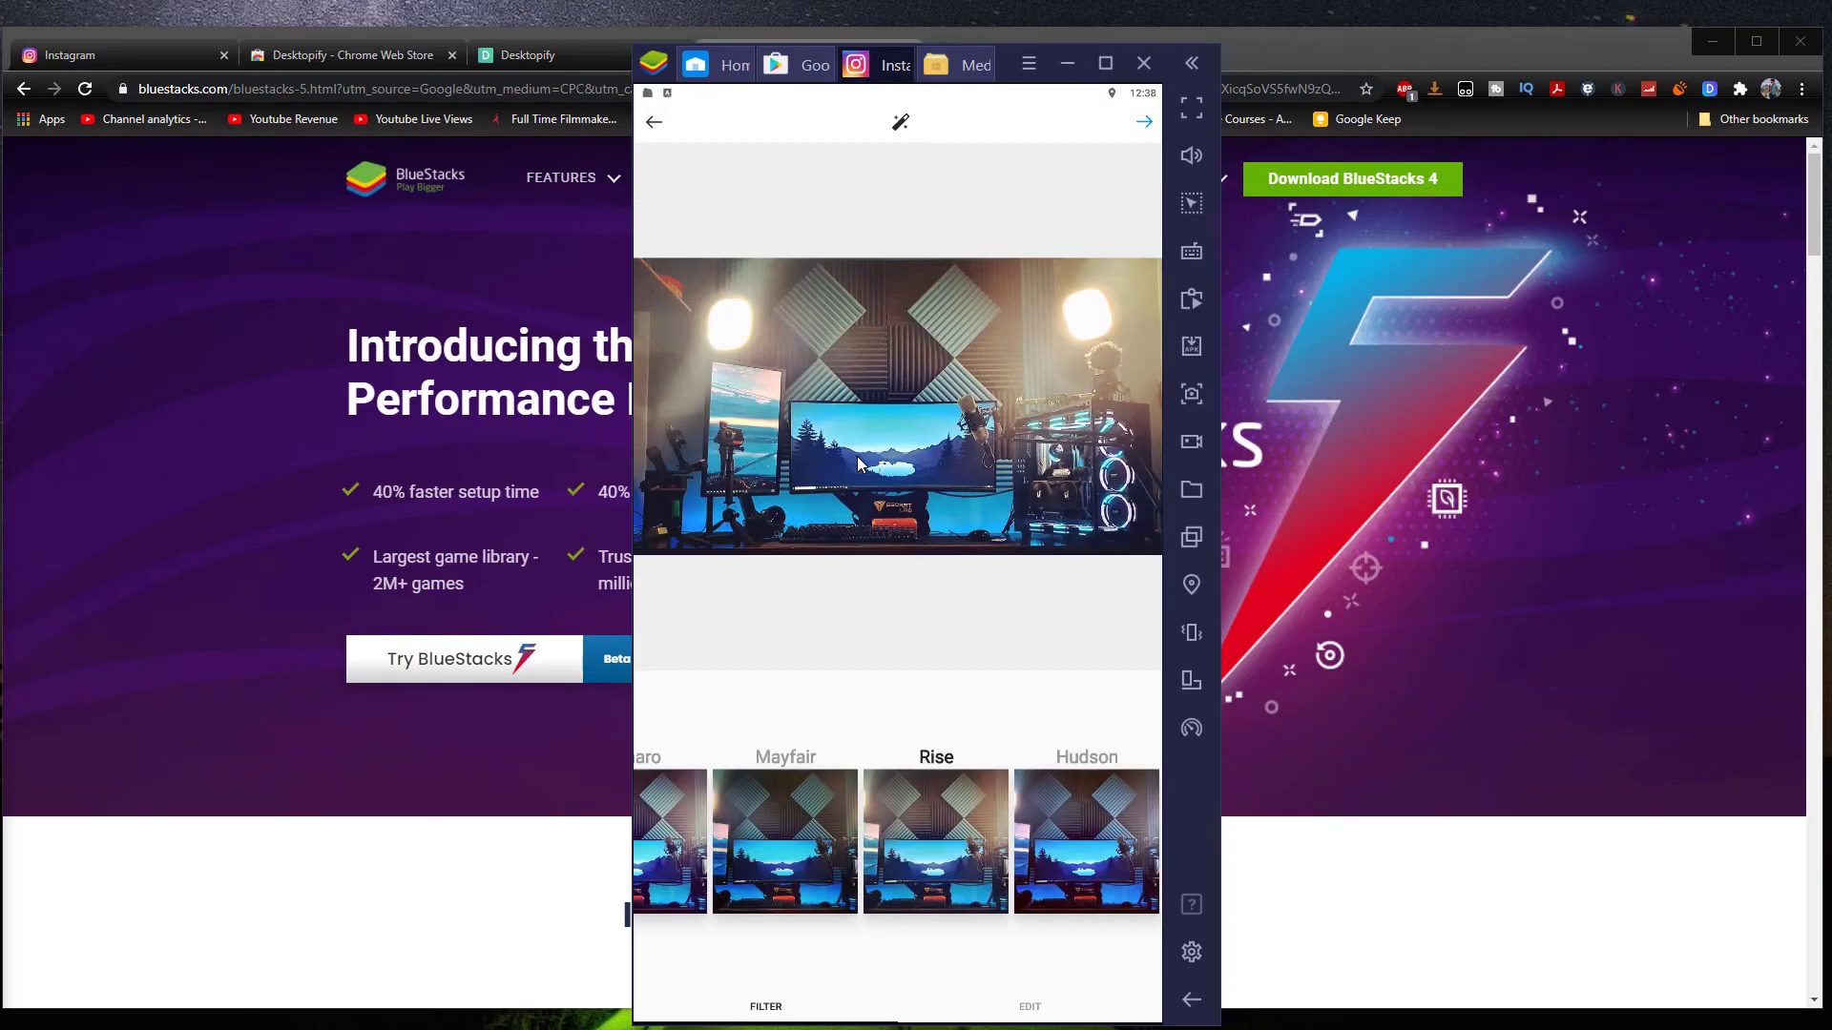